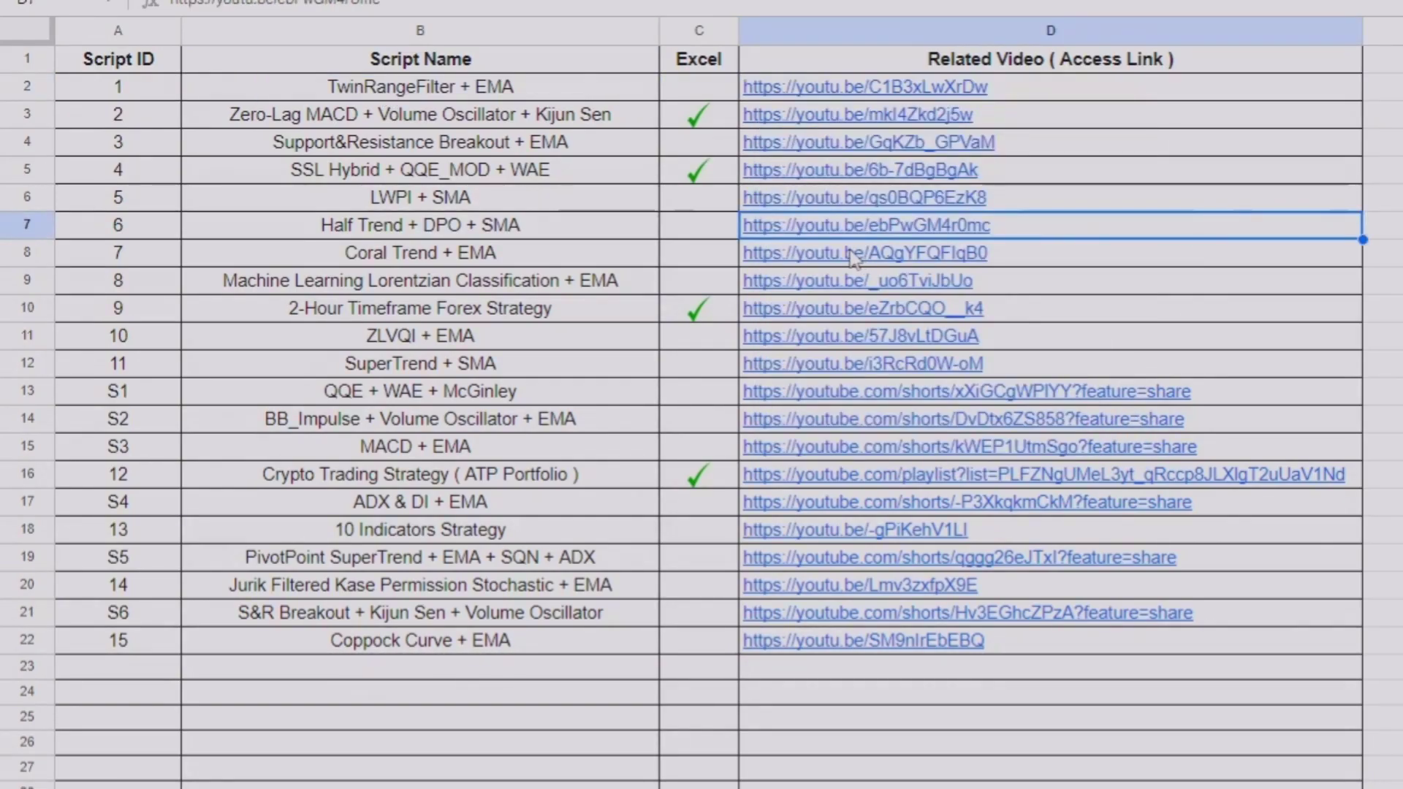
# Preview the linked videos for Coral Trend + EMA, the 2-Hour Forex Strategy and the crypto playlist
pyautogui.click(851, 255)
pyautogui.click(841, 313)
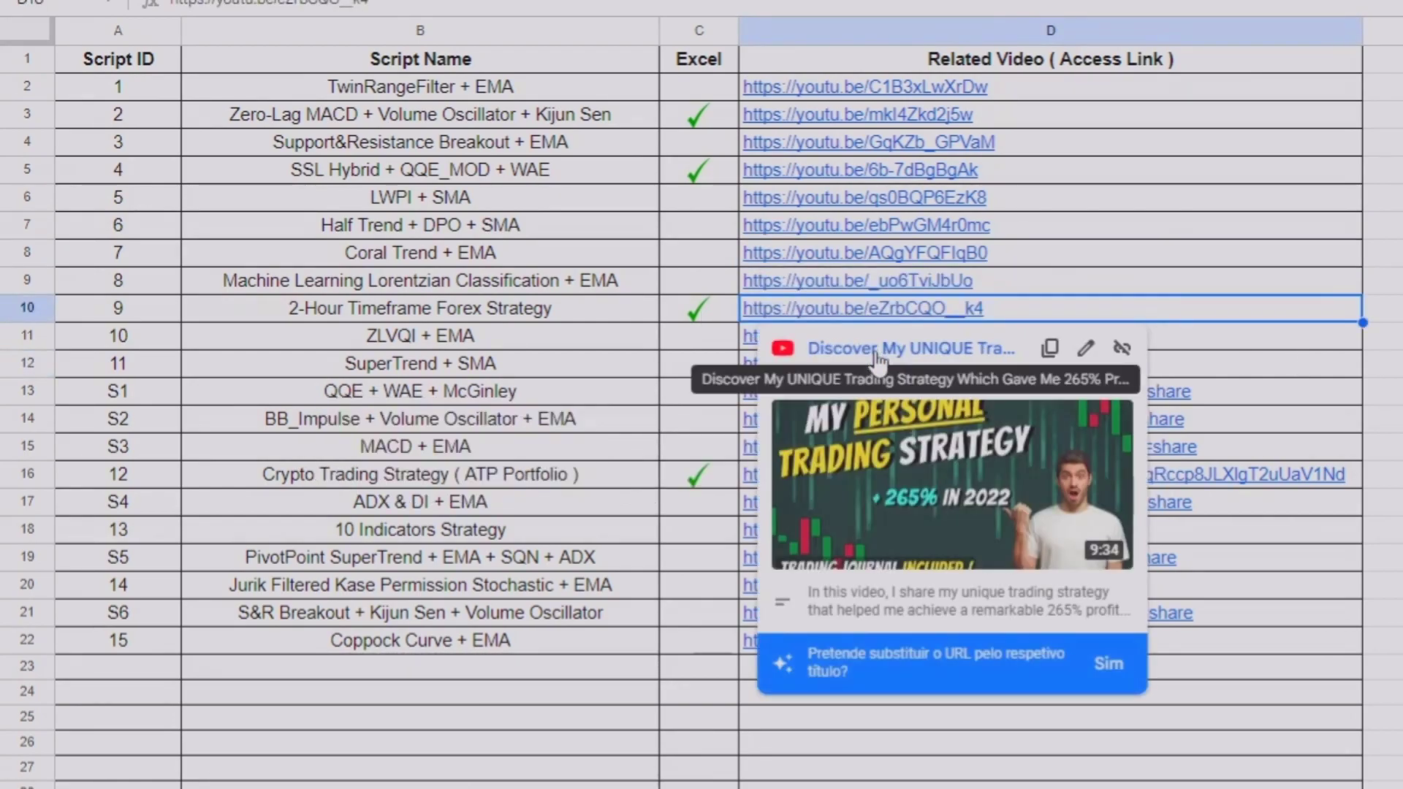
pyautogui.click(877, 475)
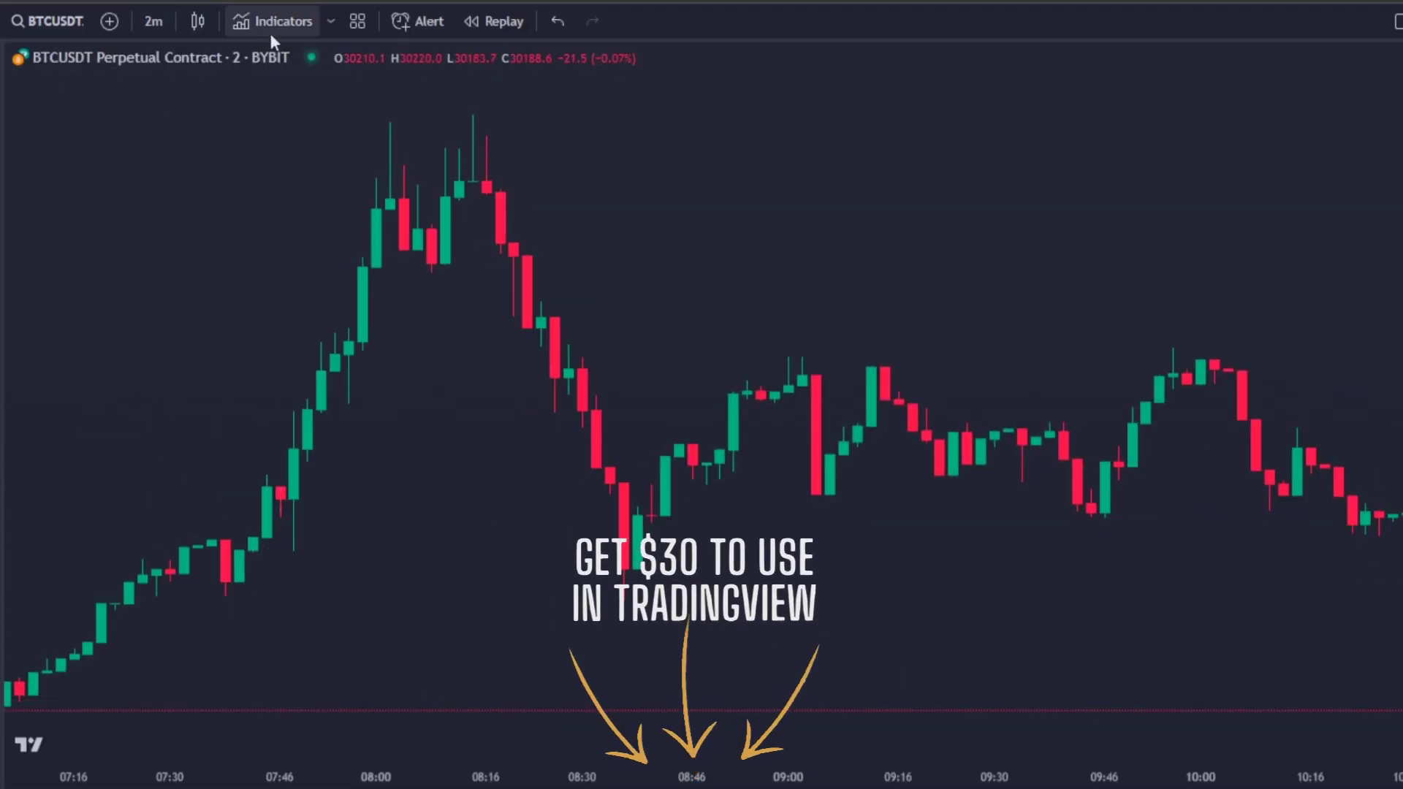
# Add the community Solar Winds indicator and set its period to 30
pyautogui.click(271, 31)
pyautogui.write('solar winds')
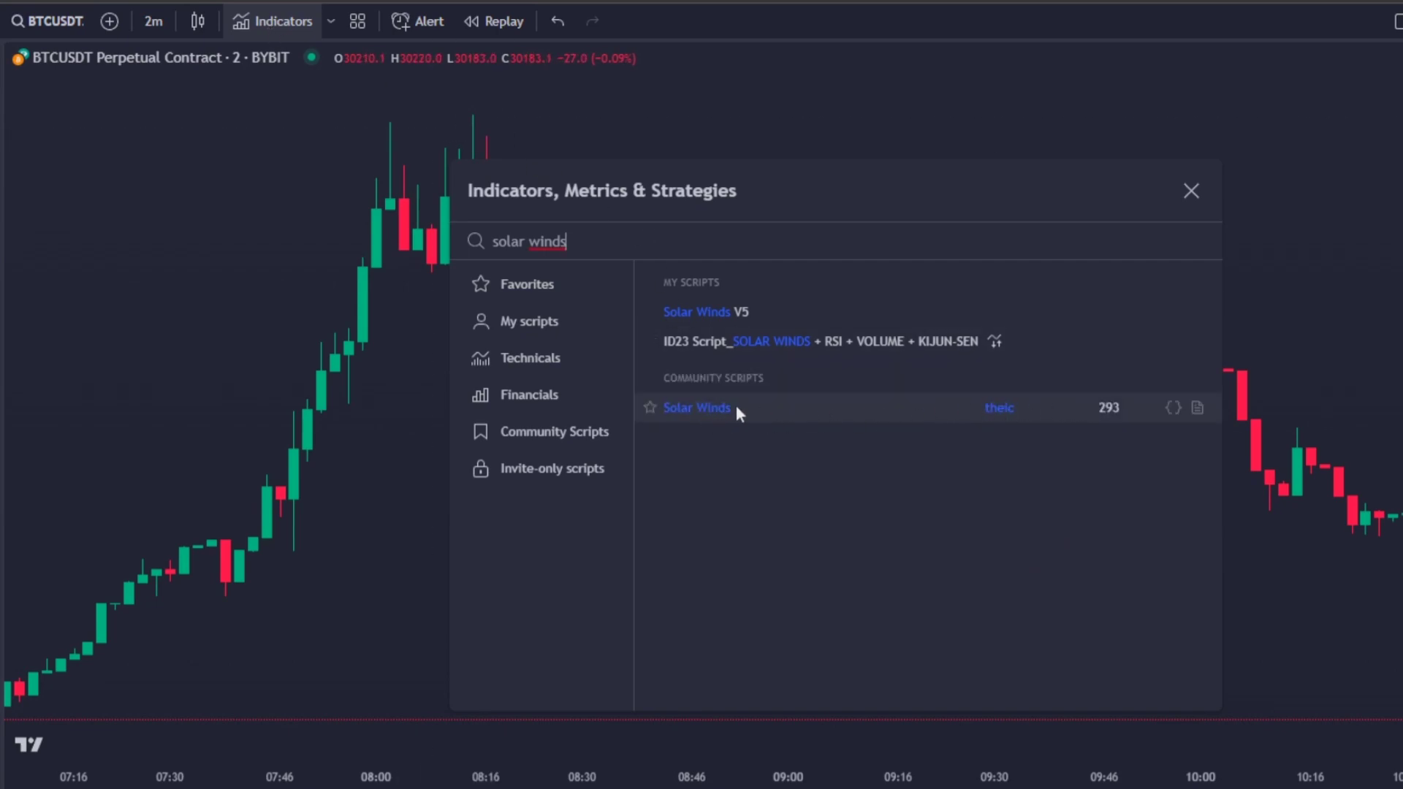
pyautogui.click(733, 408)
pyautogui.press('Escape')
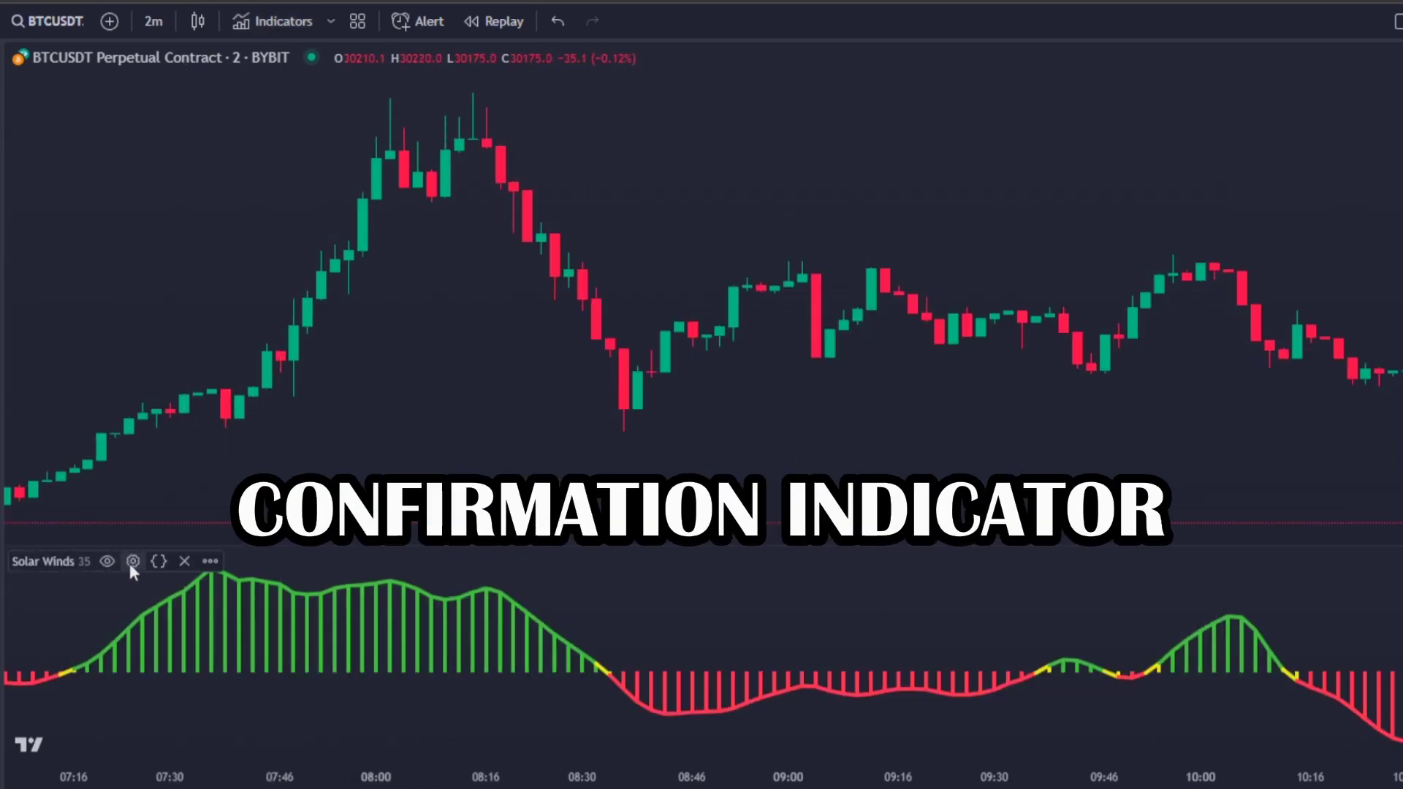
pyautogui.click(133, 562)
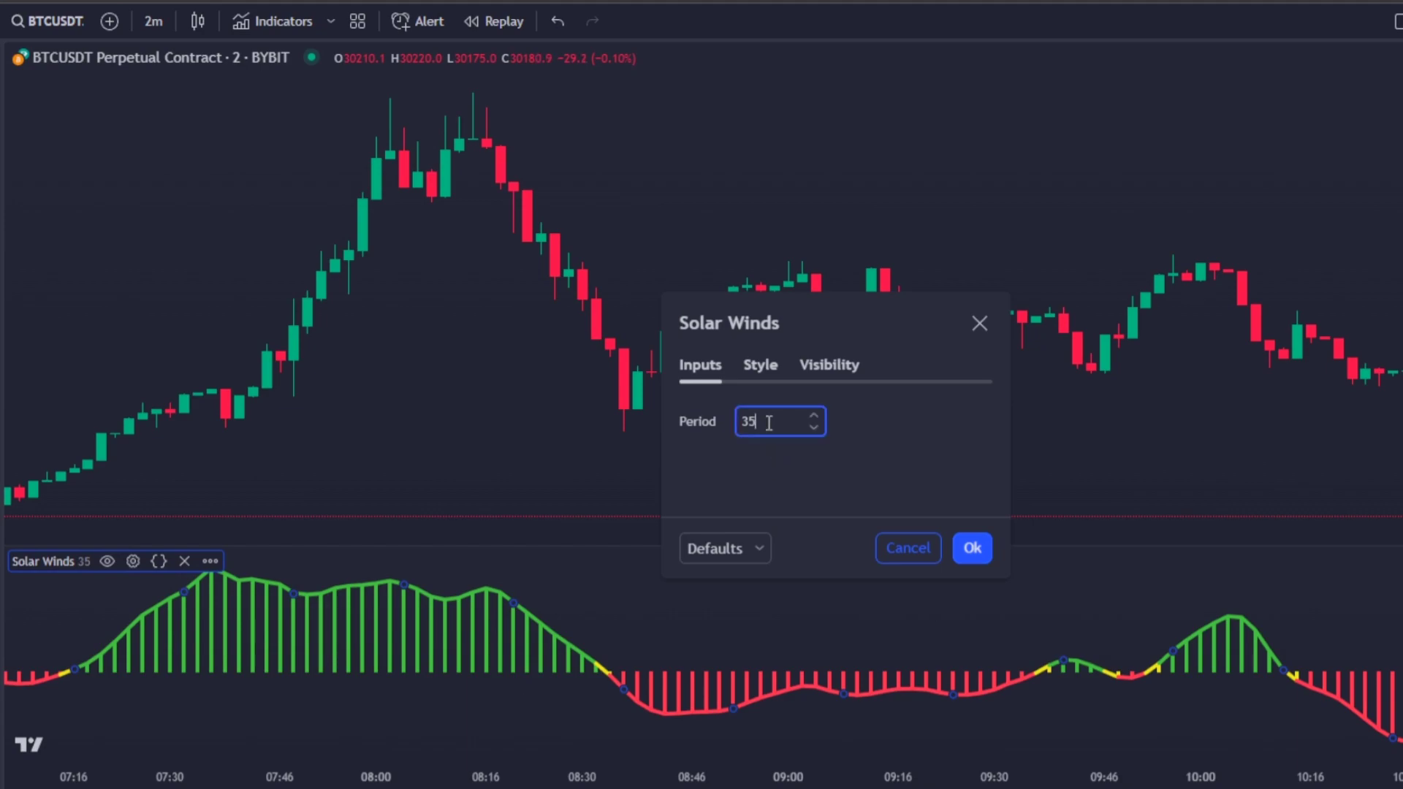
pyautogui.click(972, 549)
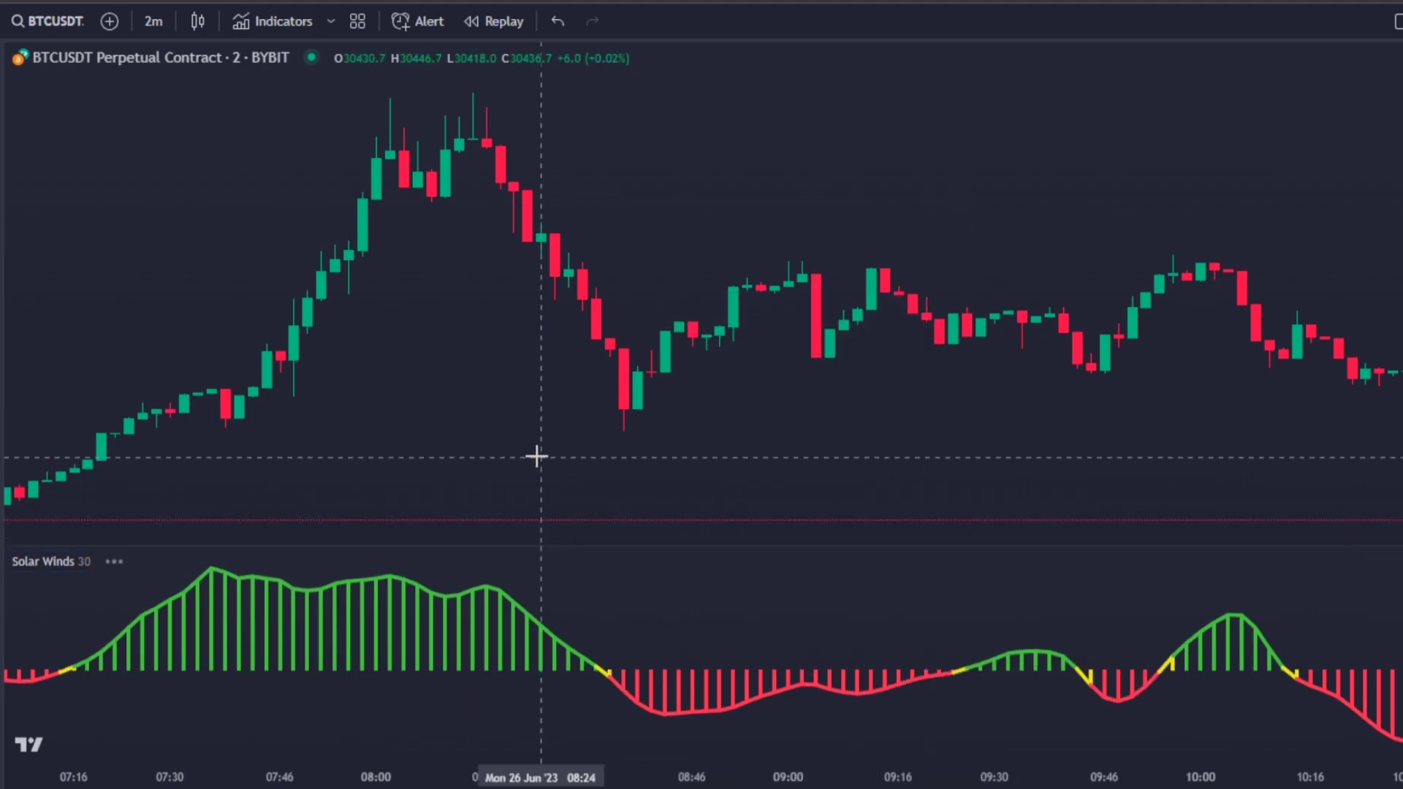
# Pan the chart back and forth to compare the Solar Winds histogram with the candles
pyautogui.moveTo(399, 418); pyautogui.dragTo(811, 420)
pyautogui.moveTo(570, 436); pyautogui.dragTo(993, 429)
pyautogui.moveTo(656, 456); pyautogui.dragTo(244, 407)
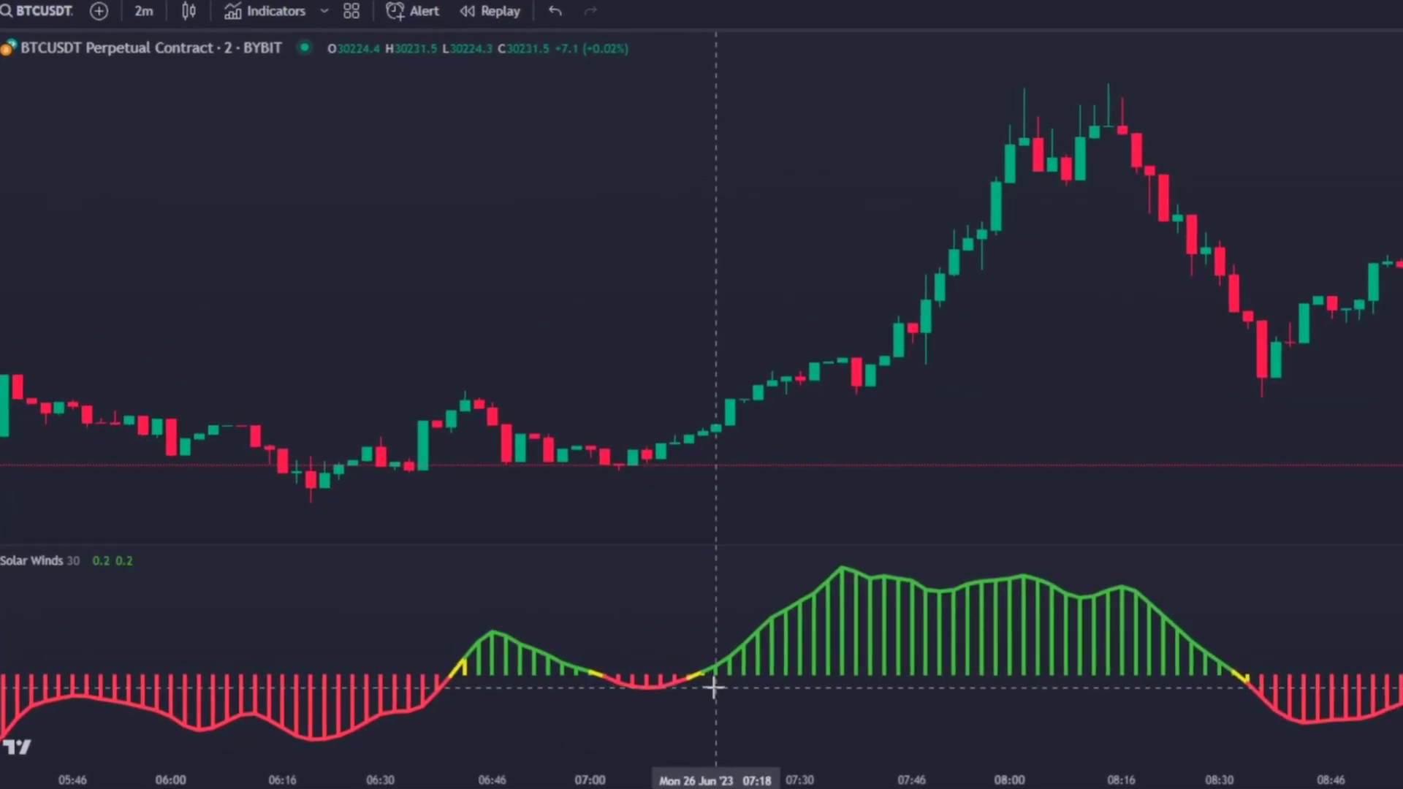
pyautogui.click(717, 675)
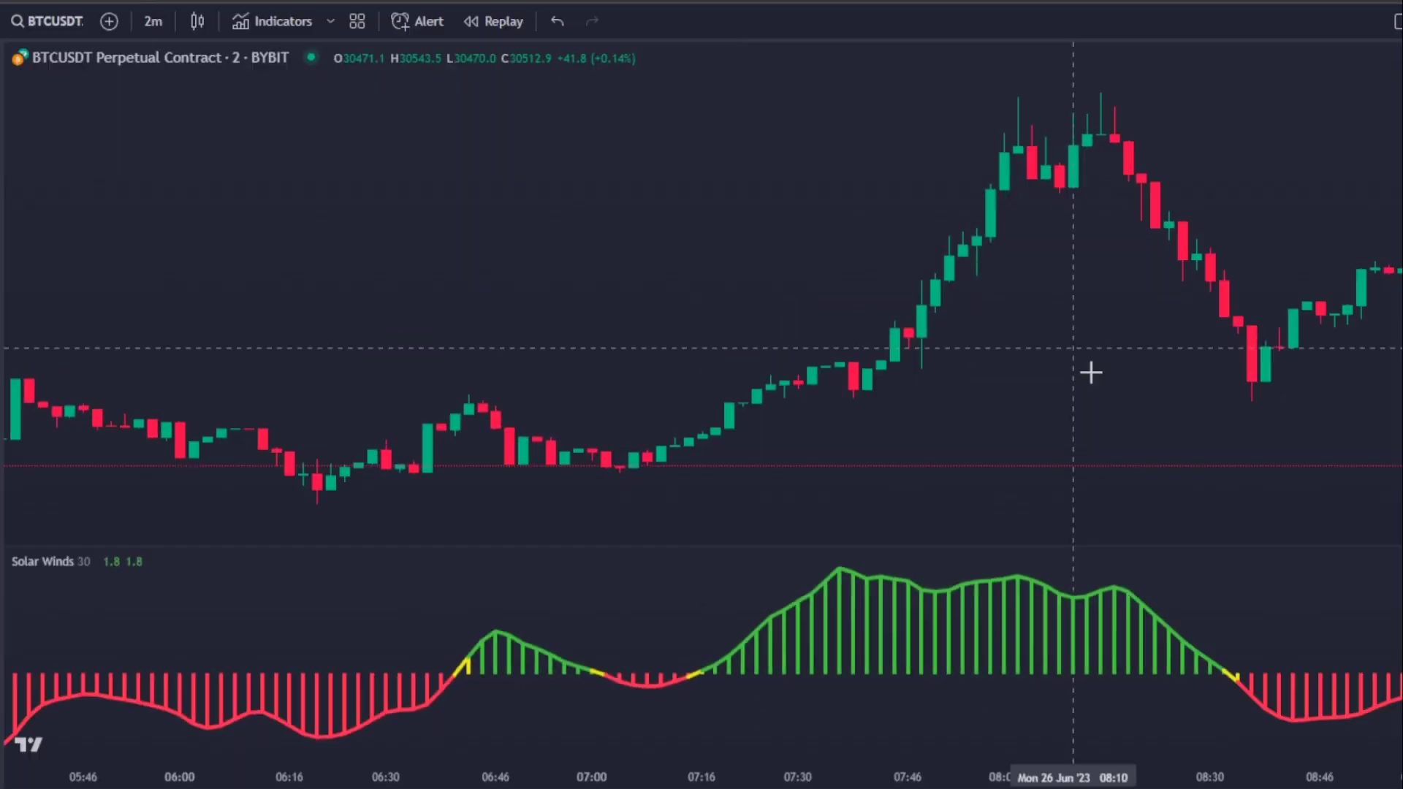
pyautogui.moveTo(1091, 373); pyautogui.dragTo(530, 356)
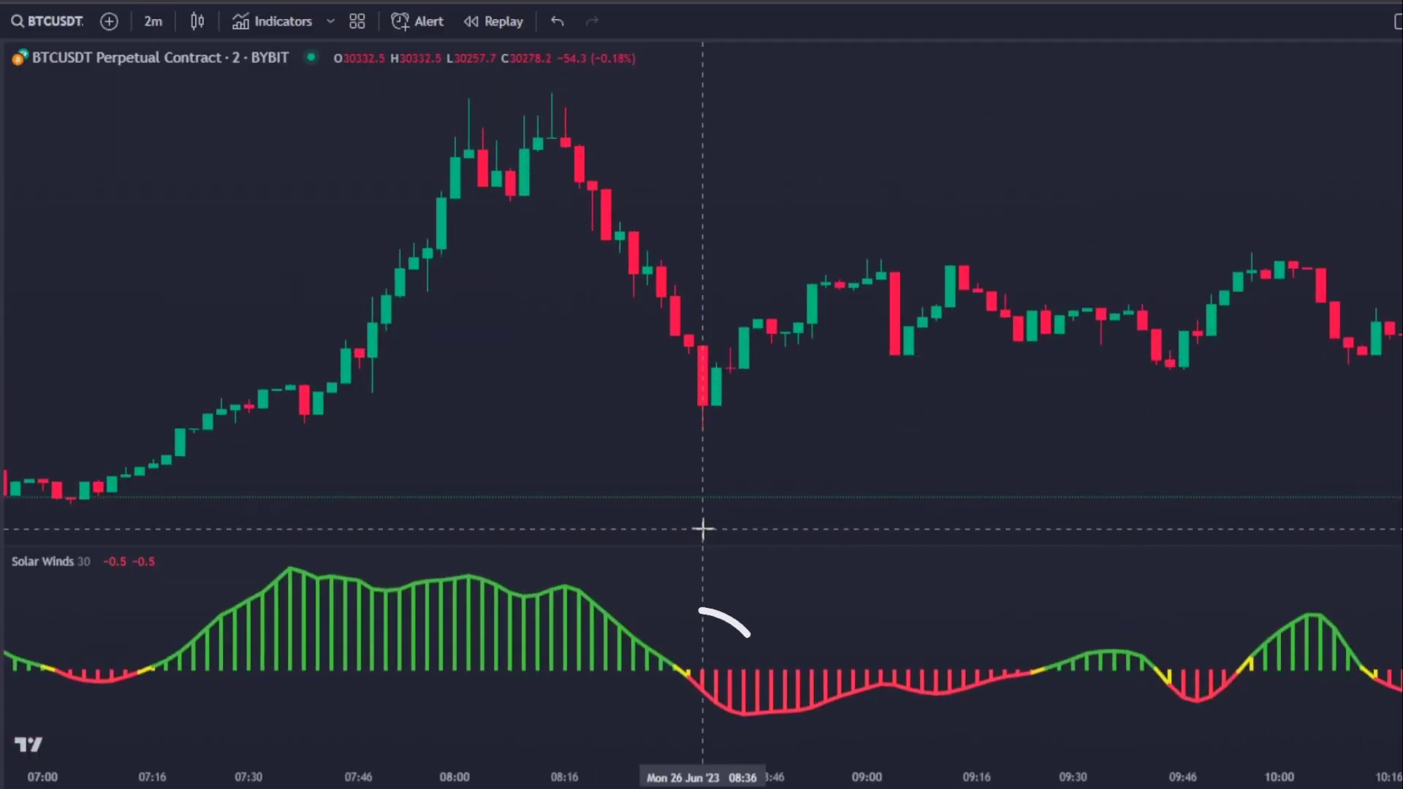
pyautogui.moveTo(884, 448); pyautogui.dragTo(445, 417)
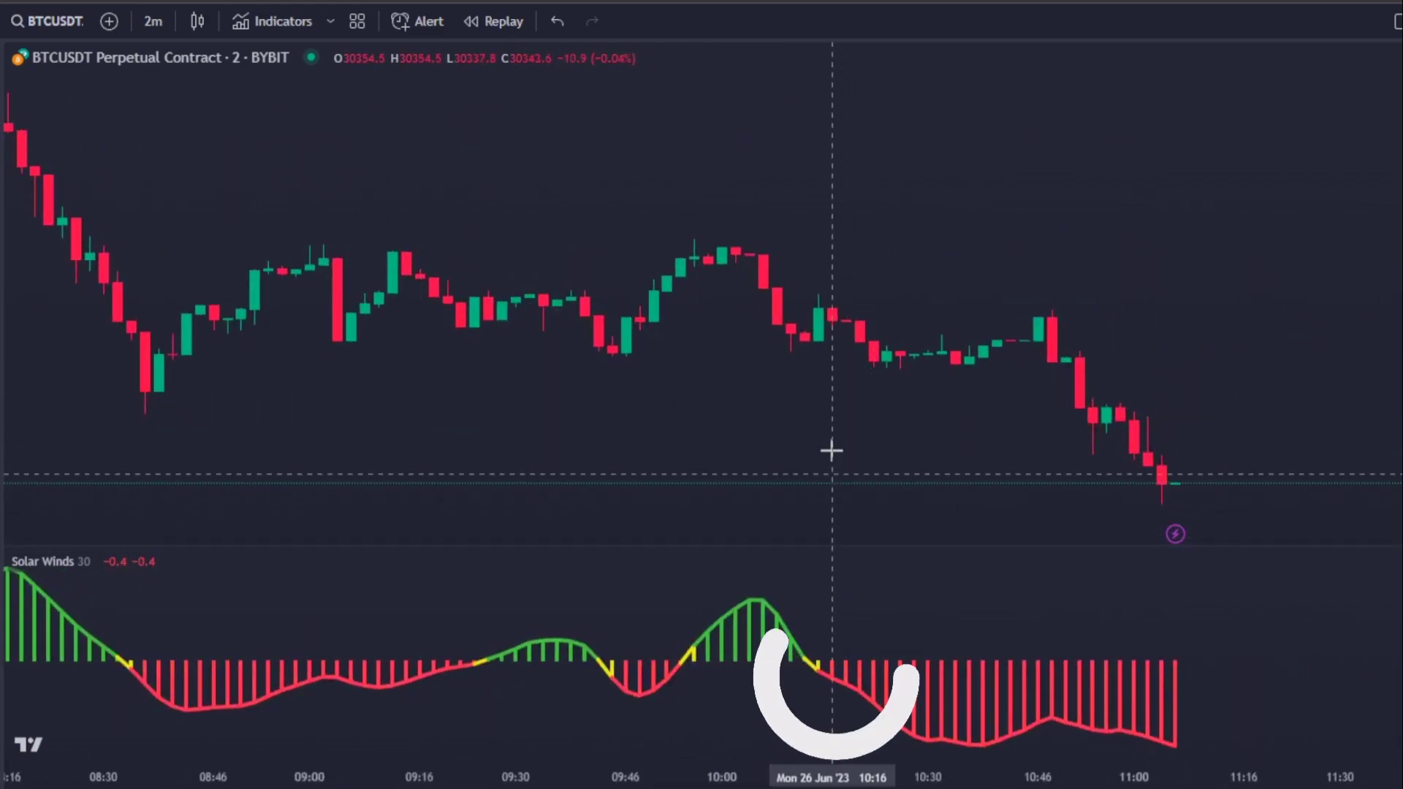
pyautogui.moveTo(556, 435); pyautogui.dragTo(1178, 410)
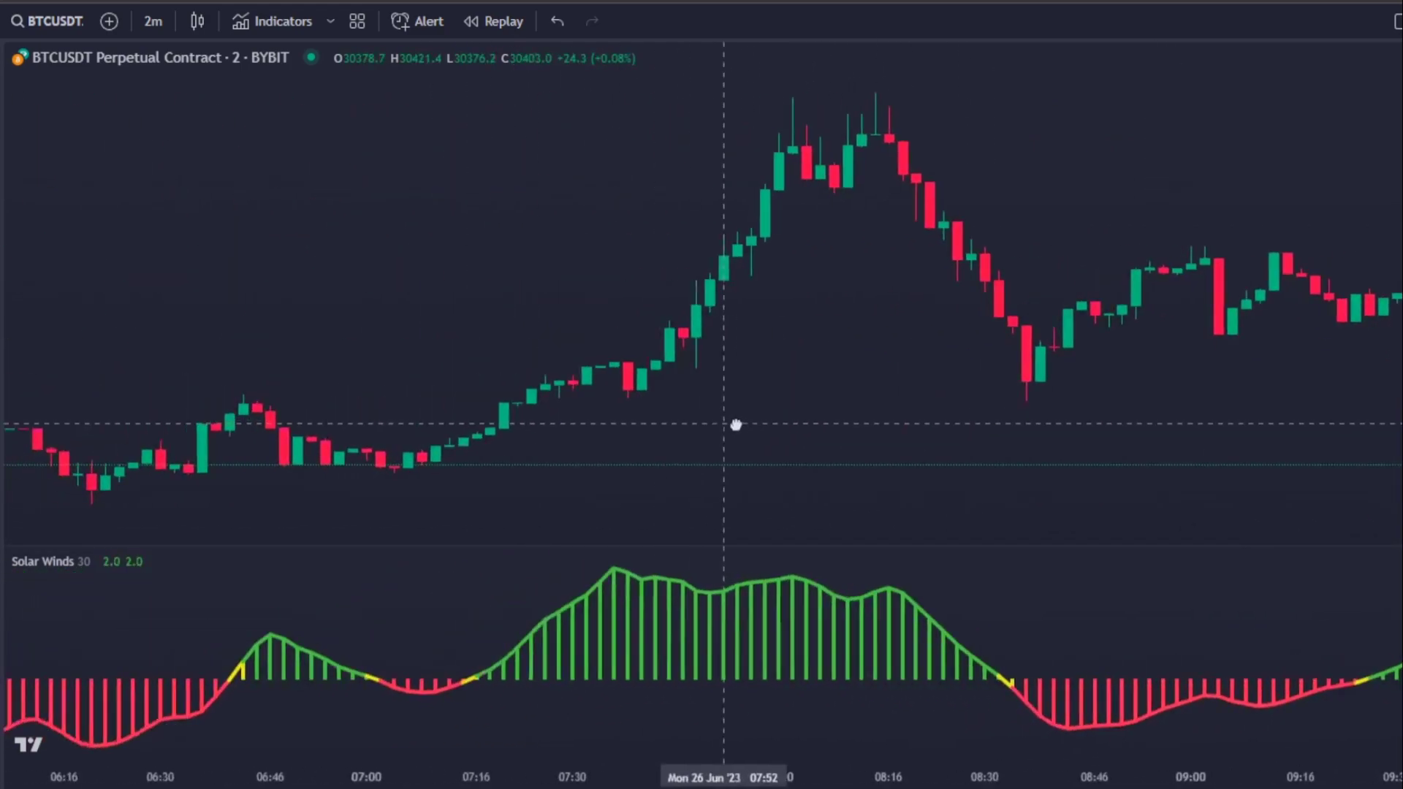
# Add the Relative Strength Index indicator to the chart
pyautogui.click(281, 23)
pyautogui.write('rsi')
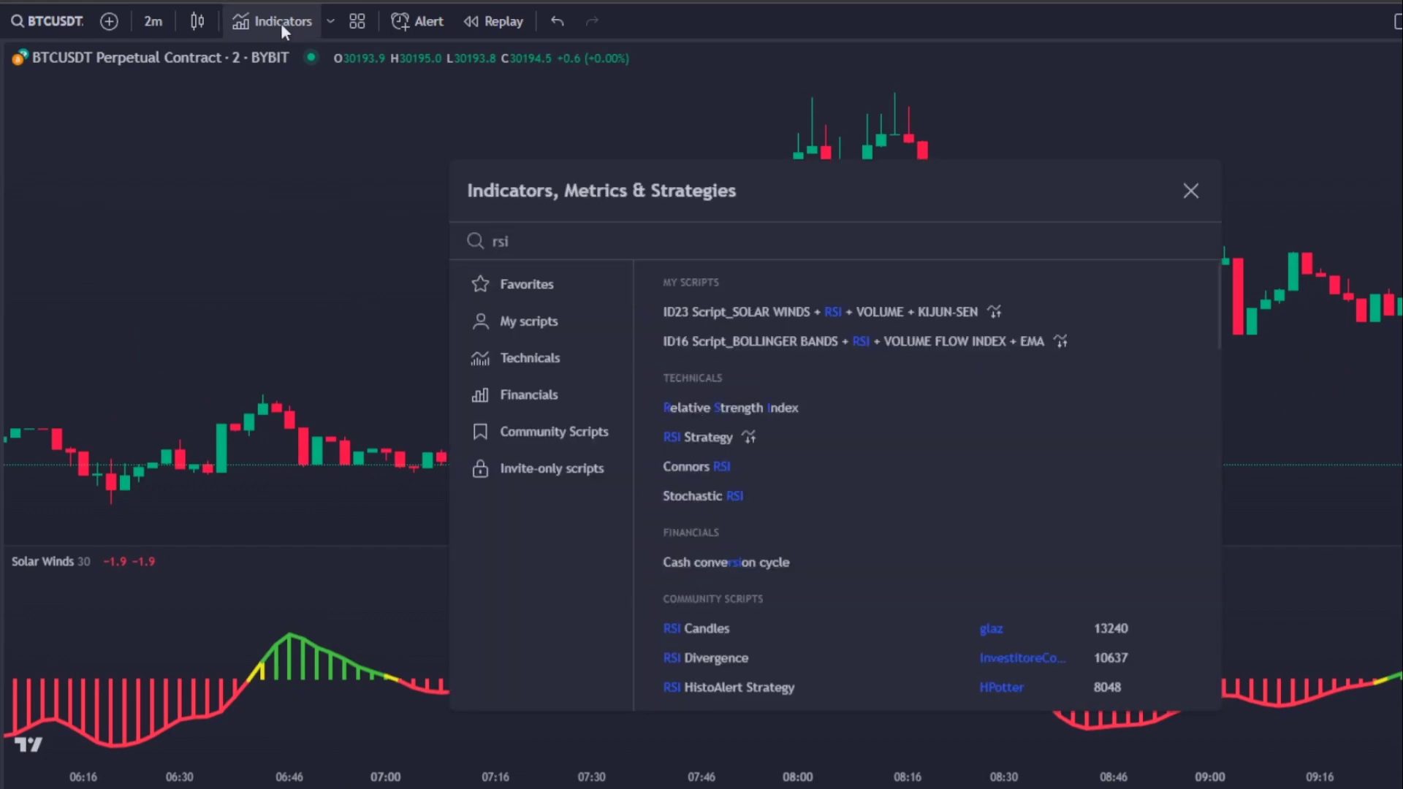
pyautogui.click(716, 407)
pyautogui.press('Escape')
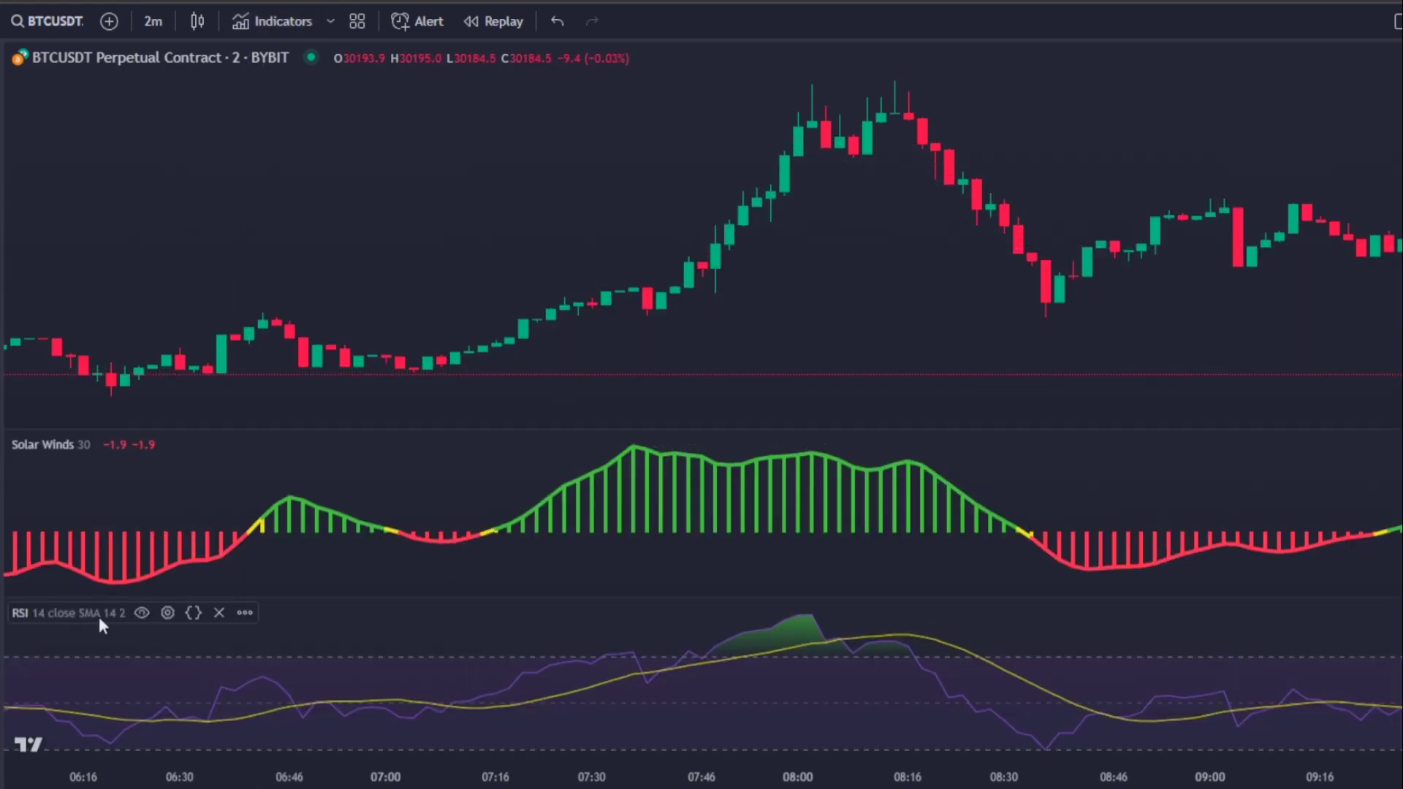
# Hide the RSI-based MA line and set the RSI bands to 65 upper and 35 lower
pyautogui.click(168, 611)
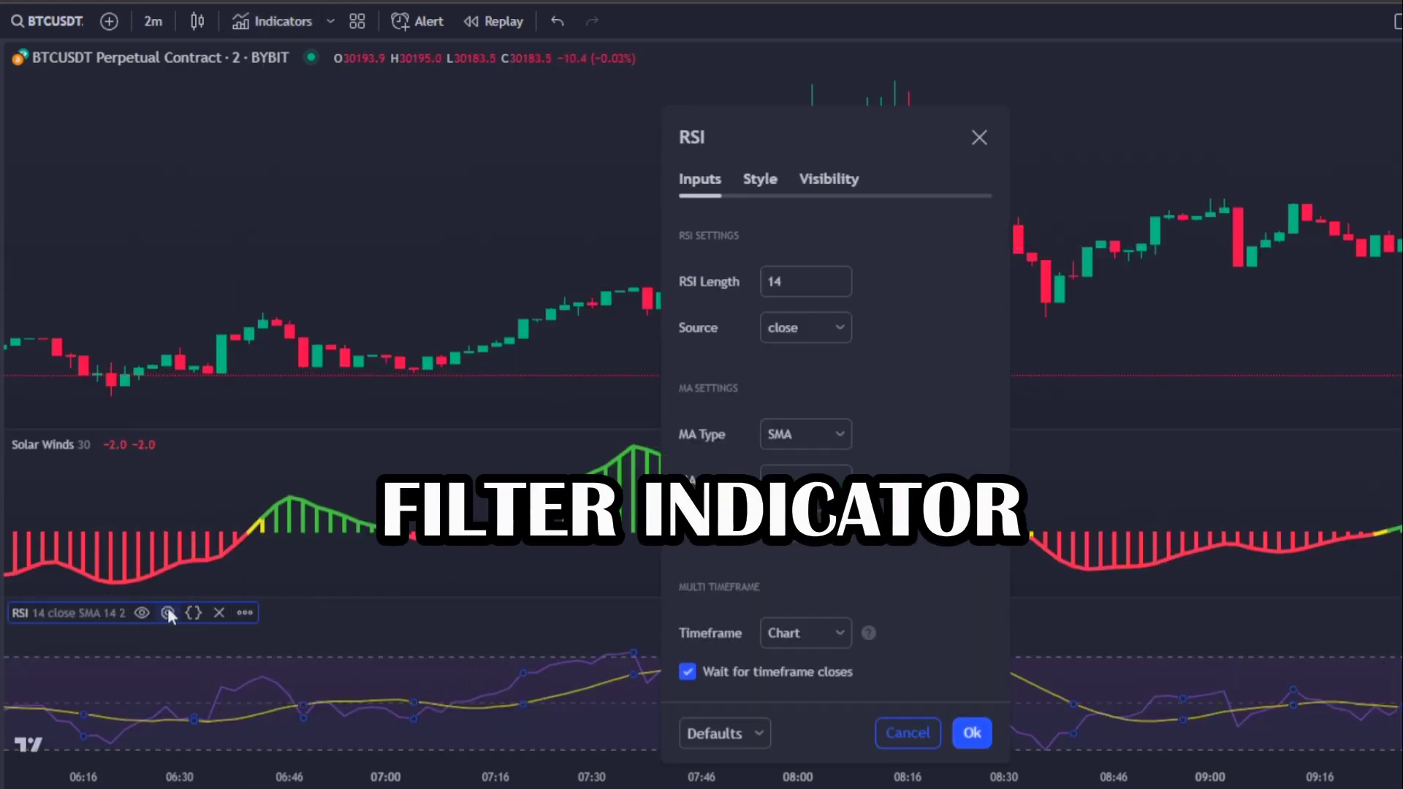
pyautogui.click(763, 181)
pyautogui.click(699, 194)
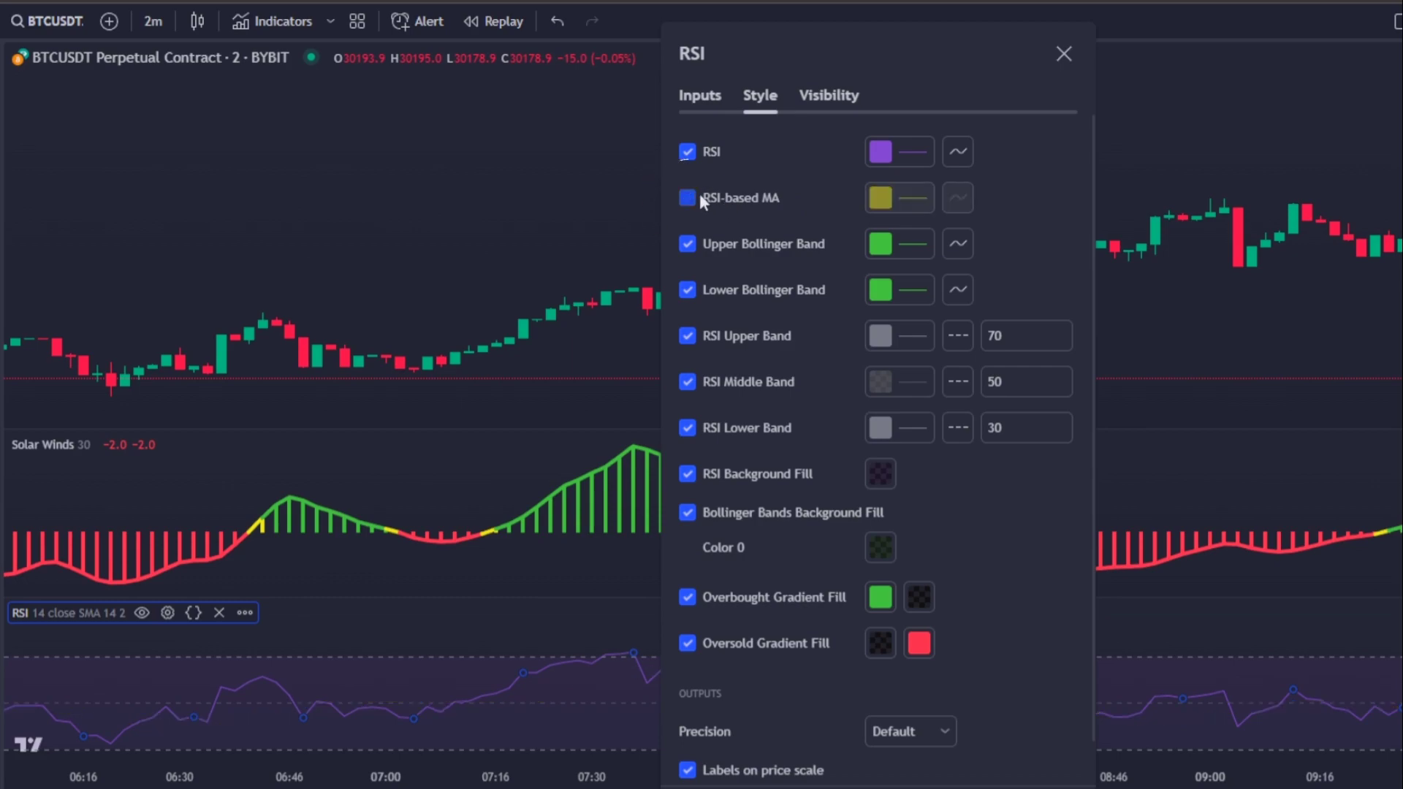
pyautogui.click(1025, 283)
pyautogui.click(1022, 427)
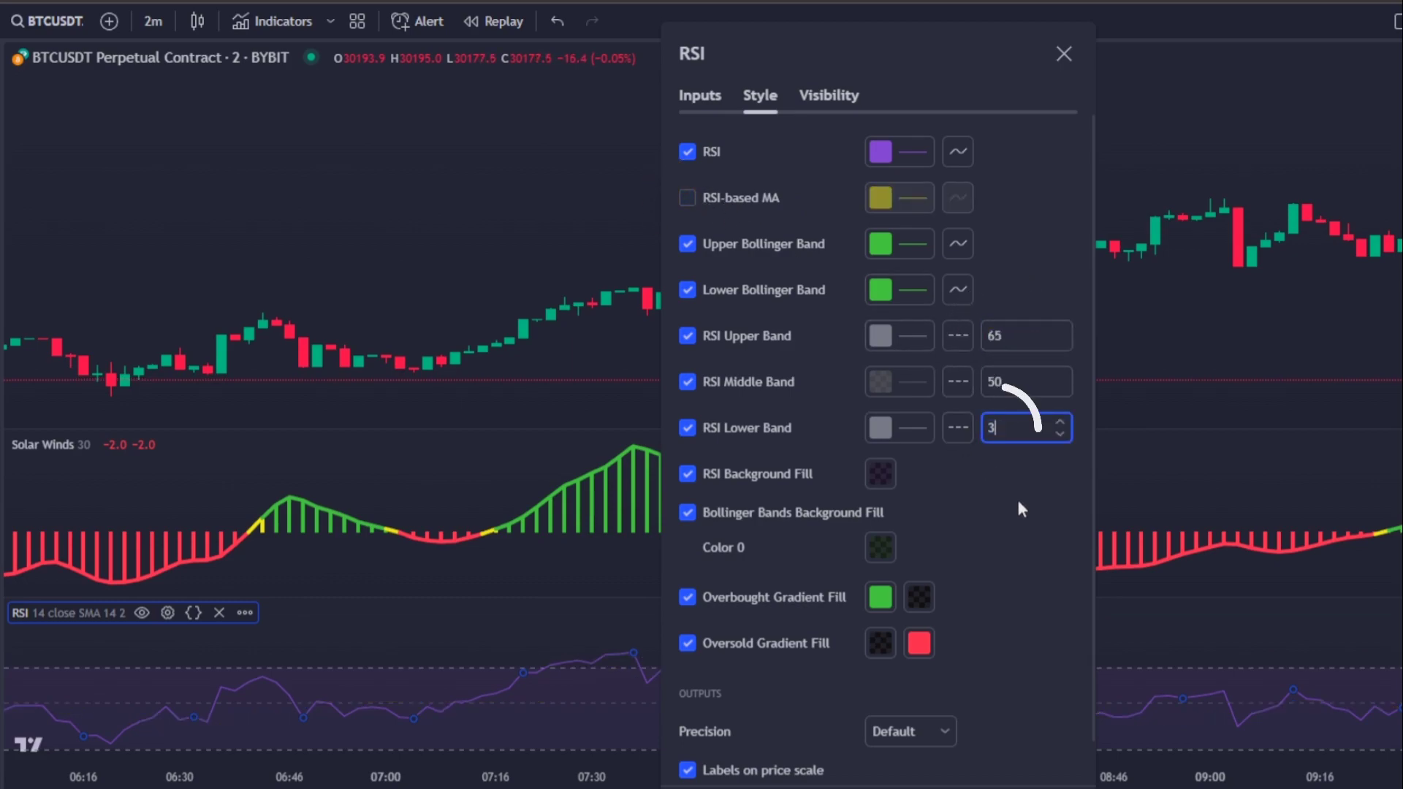
pyautogui.write('5')
pyautogui.click(1013, 480)
pyautogui.click(889, 158)
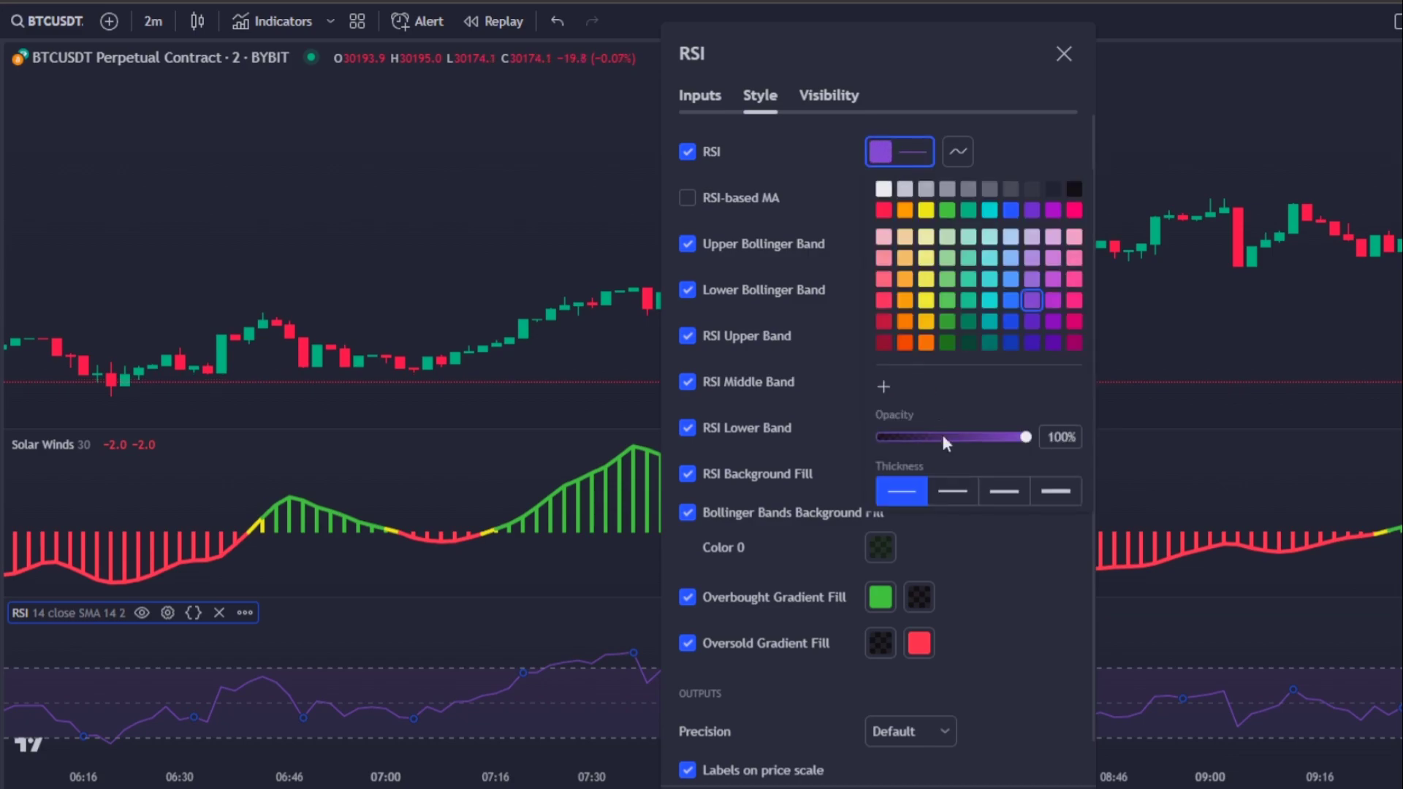
pyautogui.click(1000, 547)
# Add the Ichimoku Cloud indicator to the price chart
pyautogui.press('Escape')
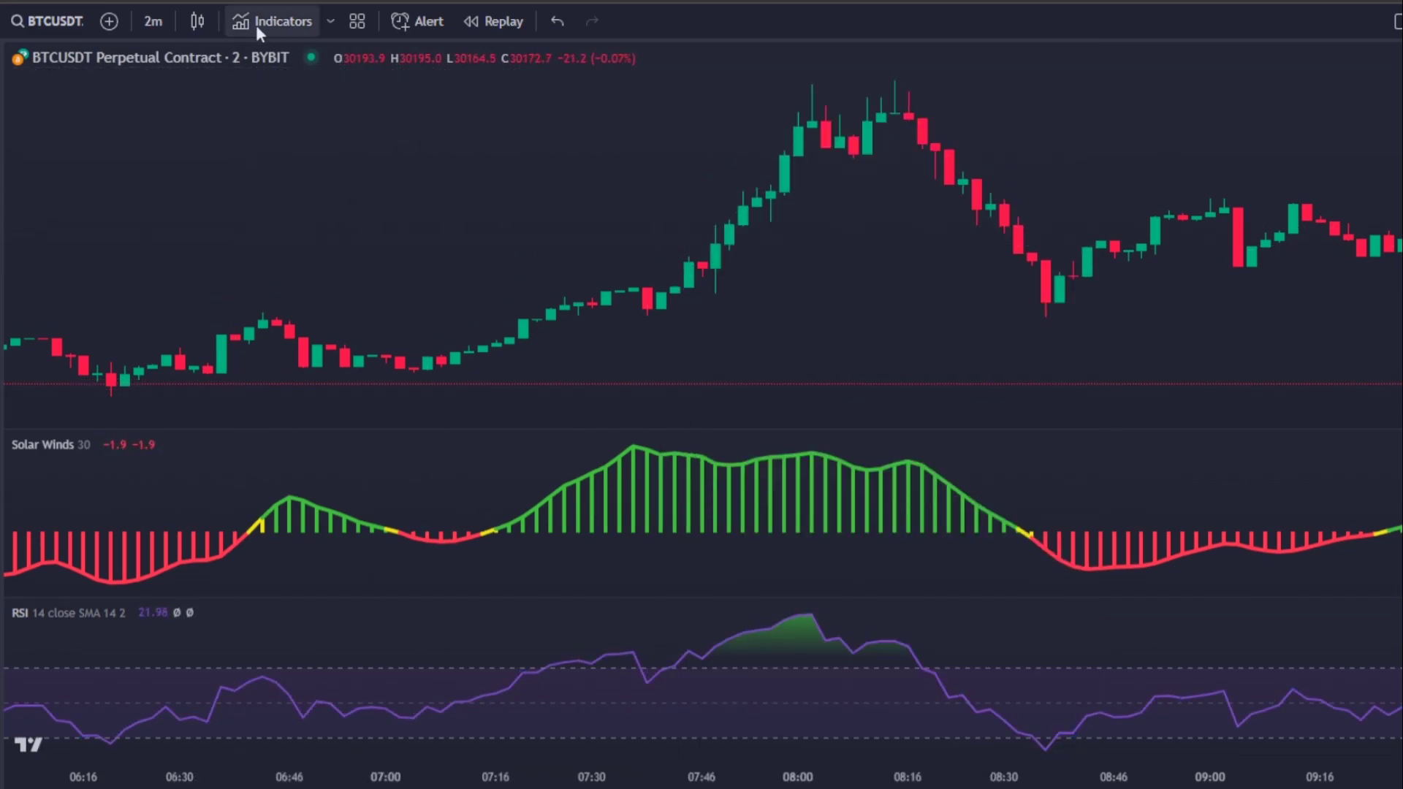
pyautogui.click(263, 22)
pyautogui.write('ichimokl')
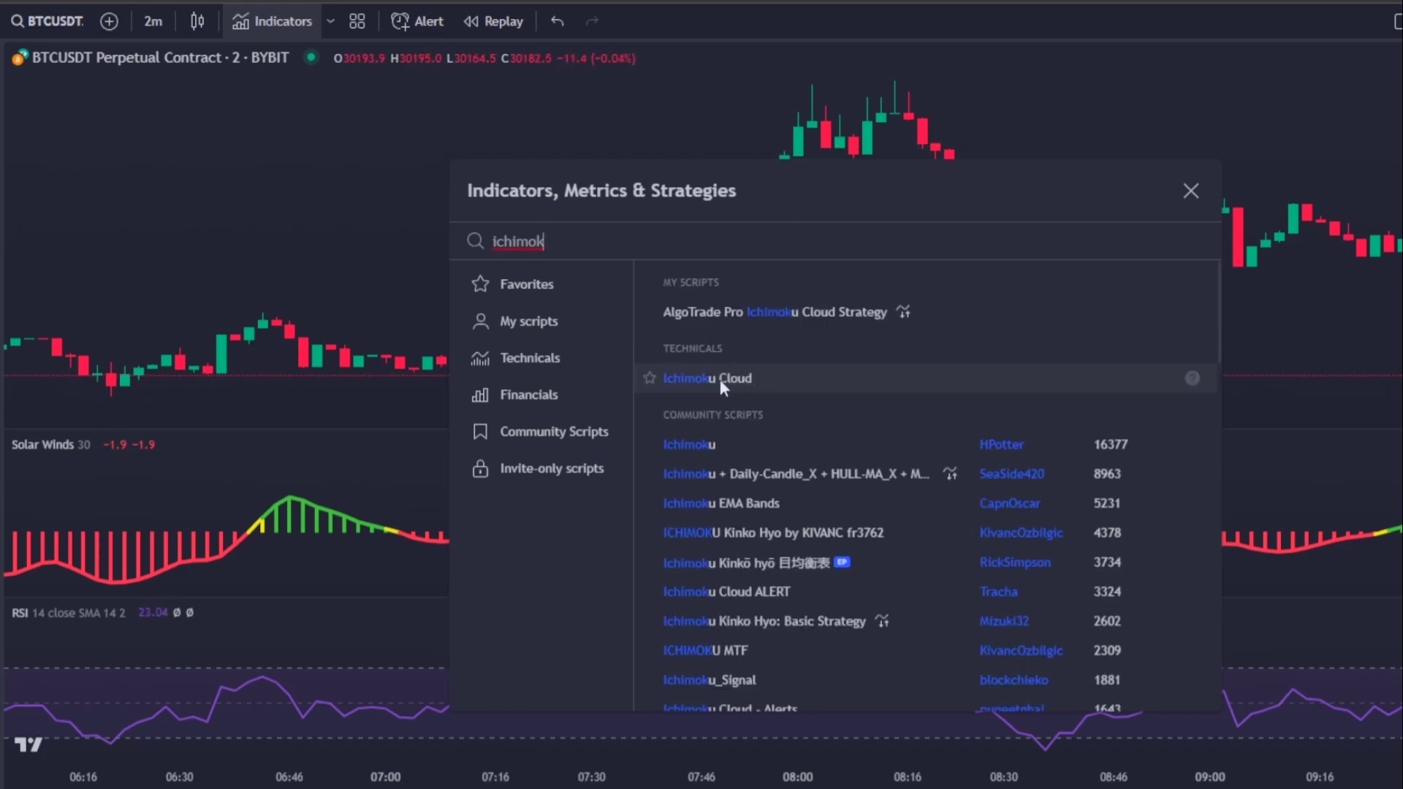
pyautogui.click(721, 380)
pyautogui.press('Escape')
# Hide Ichimoku's Conversion Line, Lagging Span and cloud fill, leaving only the Base Line
pyautogui.click(160, 79)
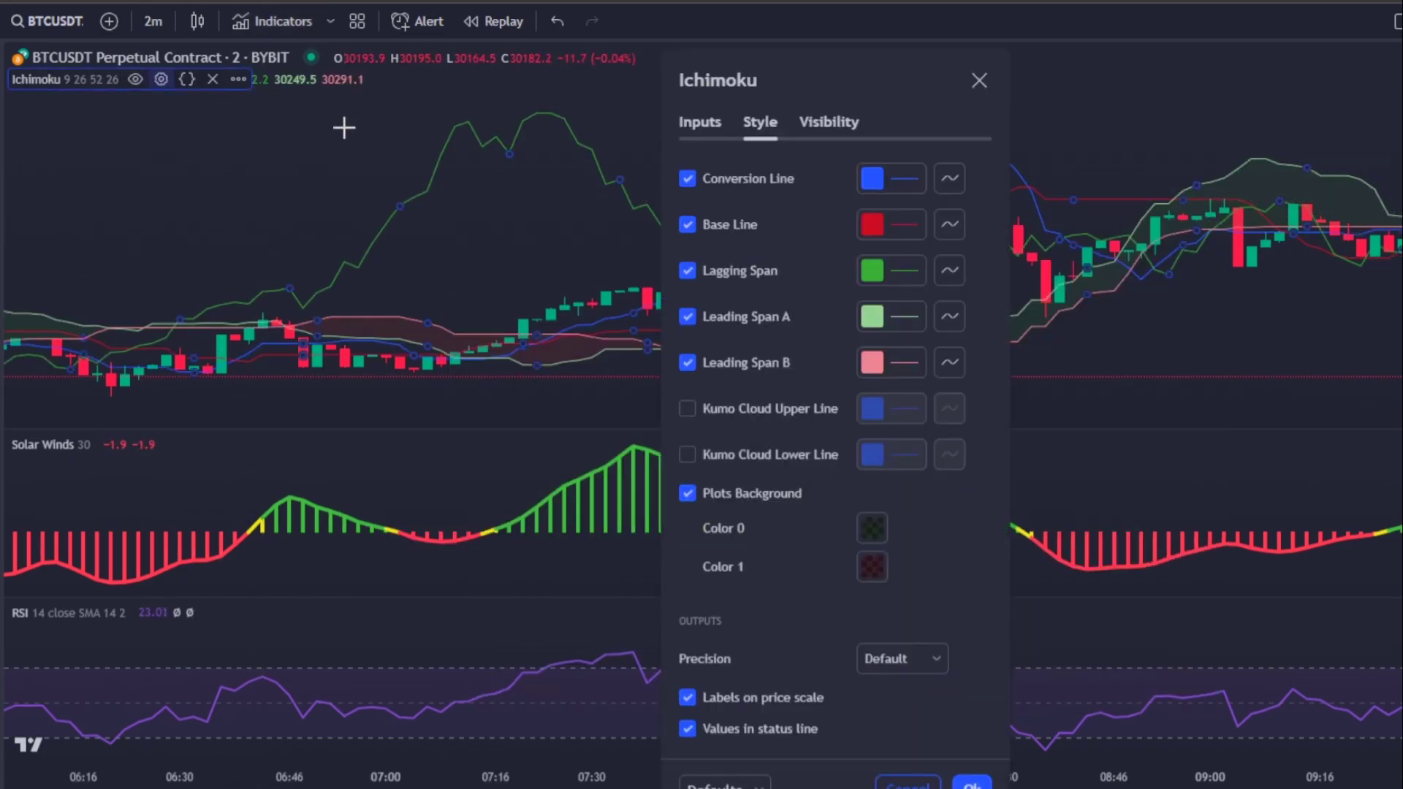
pyautogui.click(717, 178)
pyautogui.click(731, 270)
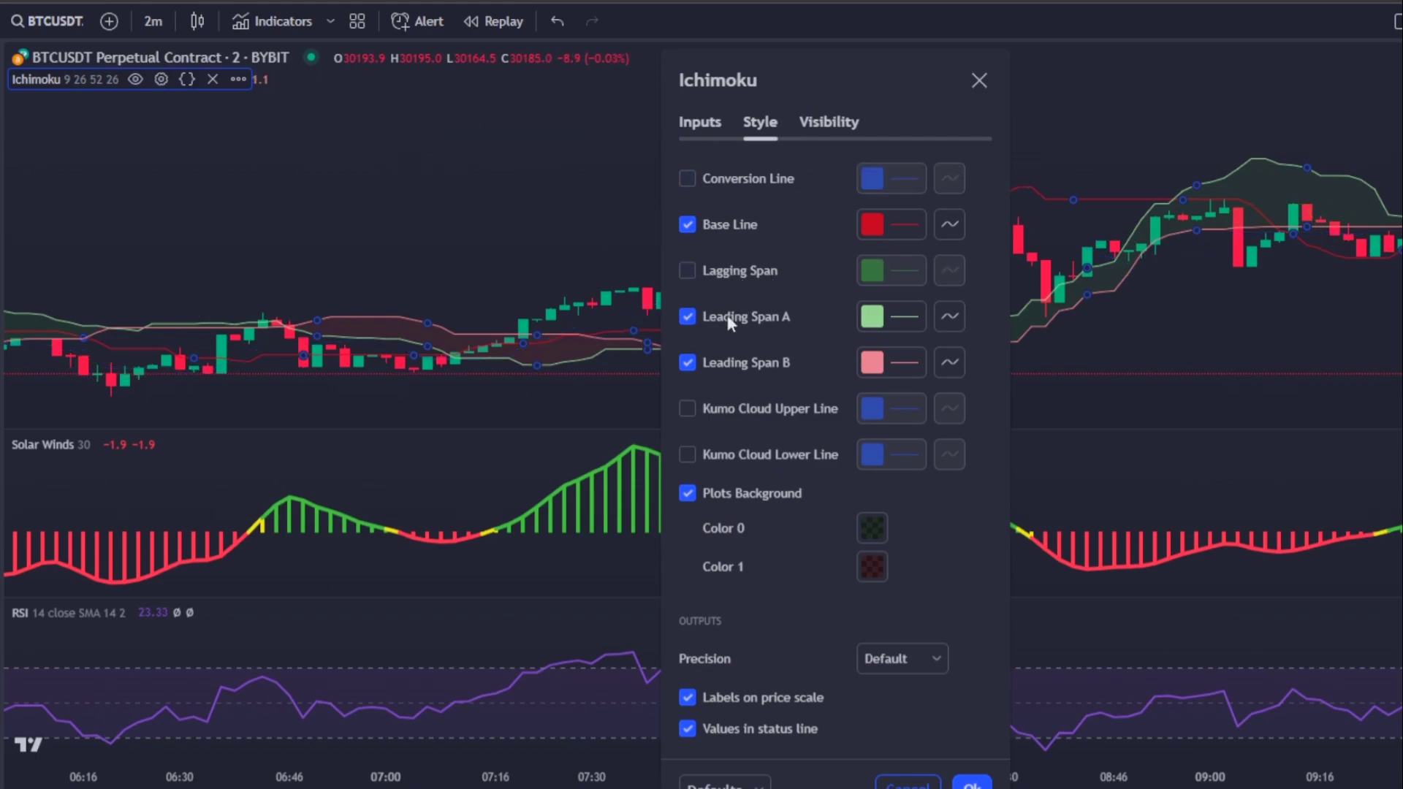
pyautogui.click(754, 502)
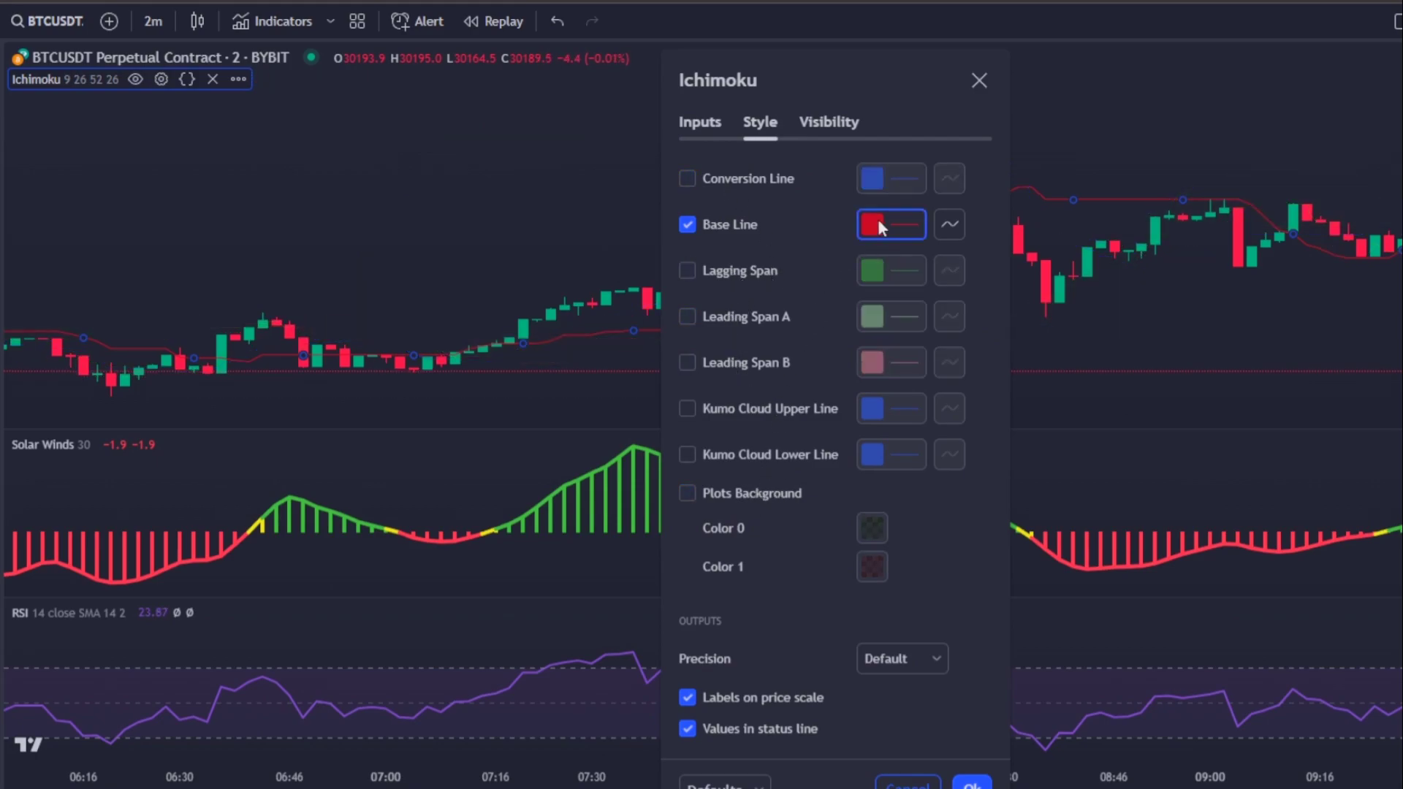
pyautogui.click(881, 225)
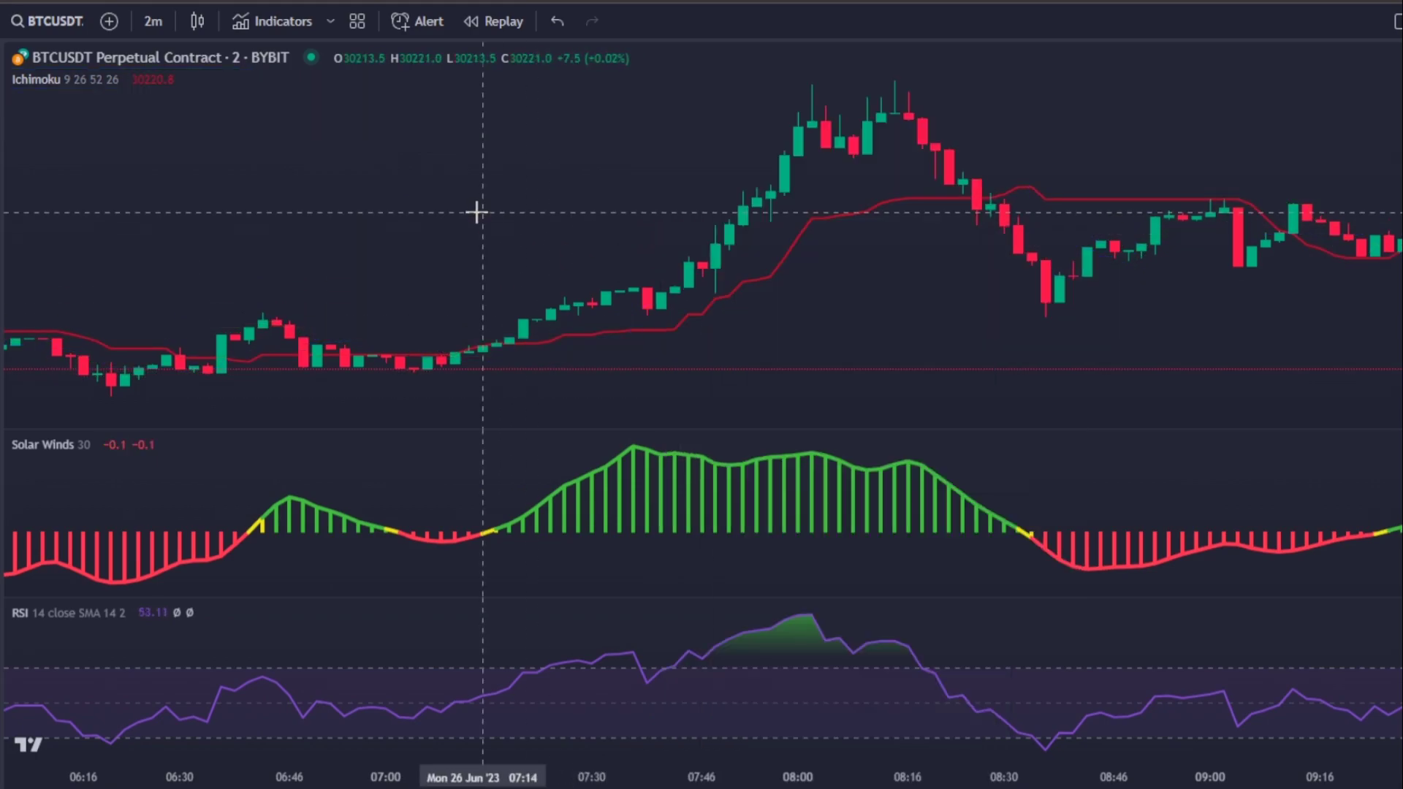
pyautogui.moveTo(477, 213); pyautogui.dragTo(720, 229)
pyautogui.moveTo(458, 219); pyautogui.dragTo(875, 234)
pyautogui.moveTo(447, 354); pyautogui.dragTo(1205, 362)
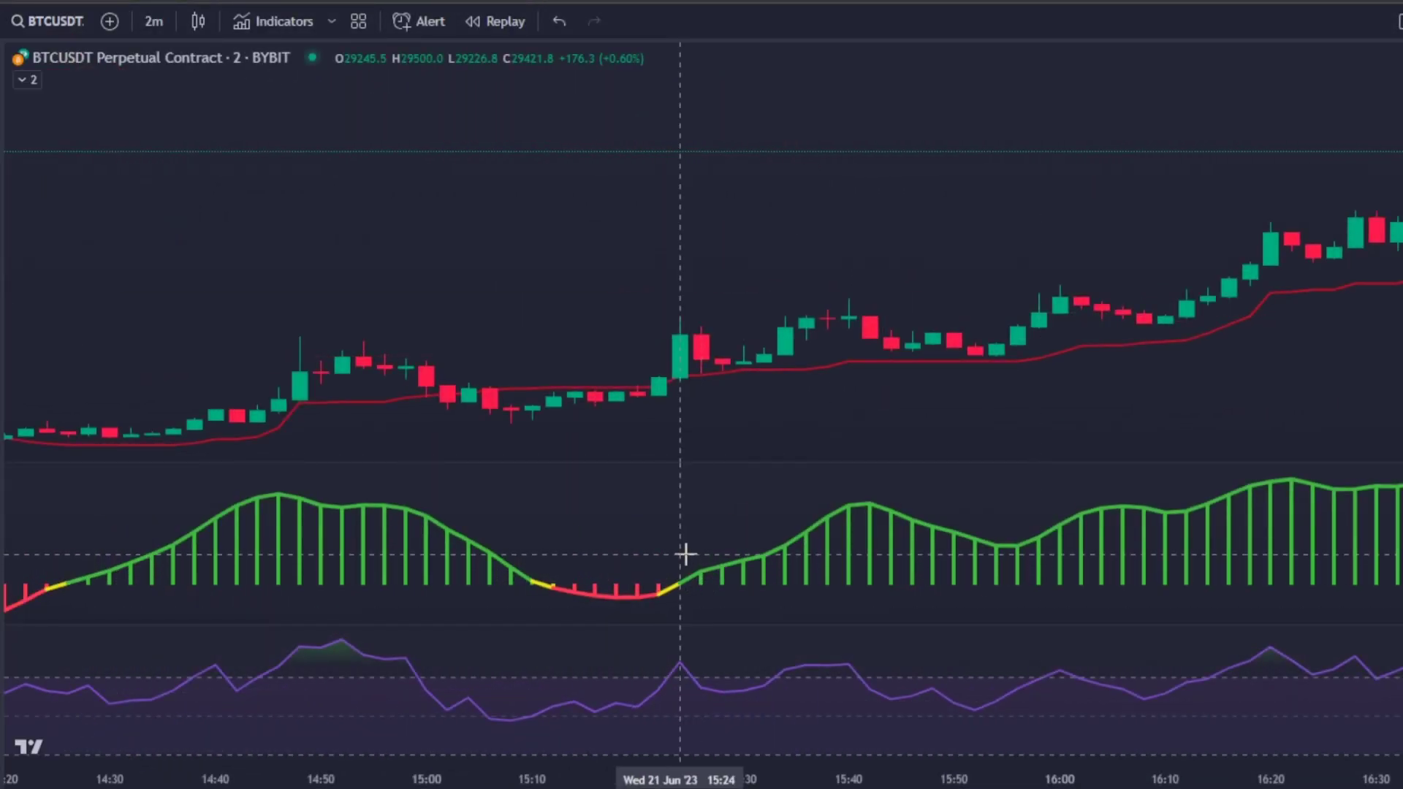
# Draw long positions on entry candles, the first with about 1.3% stop and 1.89% target
pyautogui.click(680, 578)
pyautogui.click(680, 338)
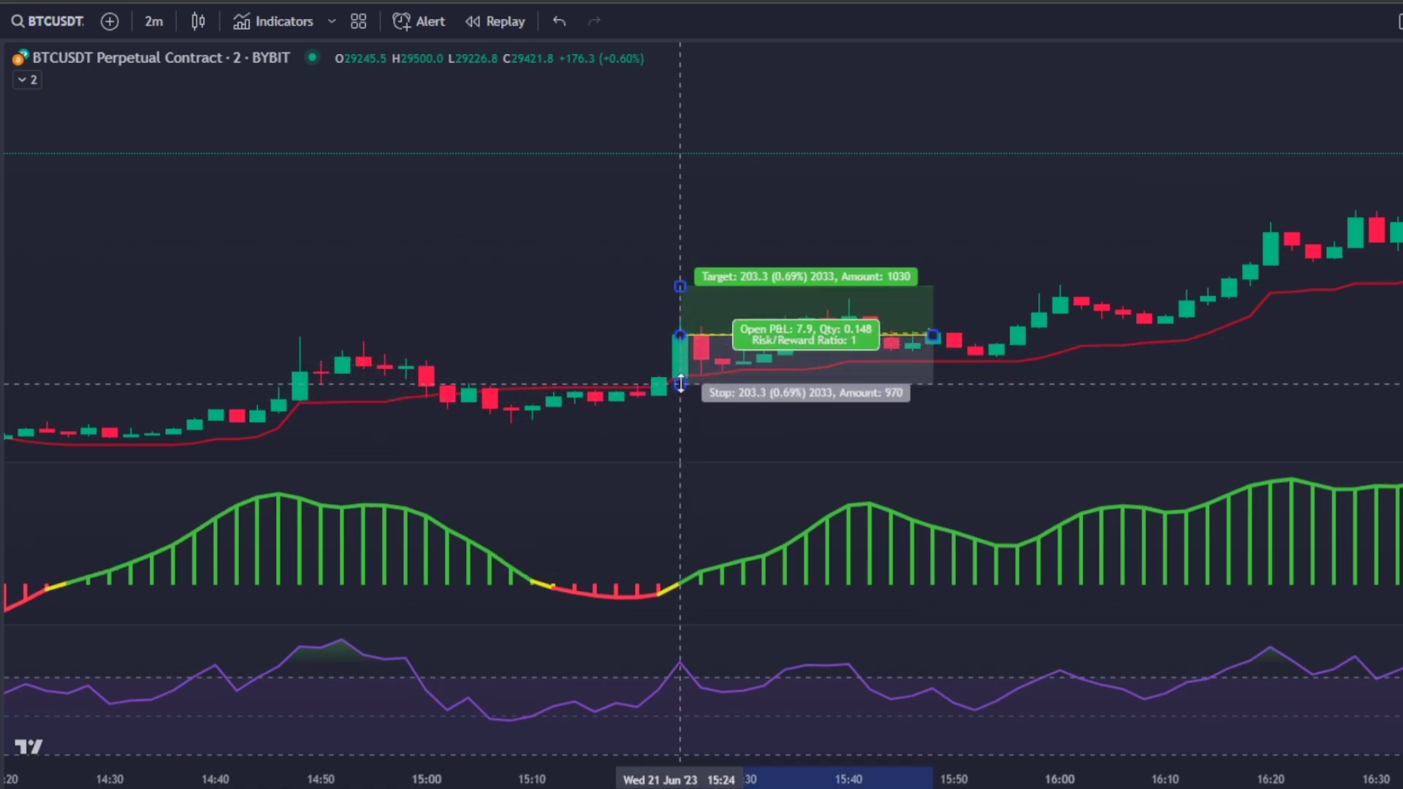
pyautogui.moveTo(679, 384); pyautogui.dragTo(680, 426)
pyautogui.moveTo(678, 287); pyautogui.dragTo(679, 201)
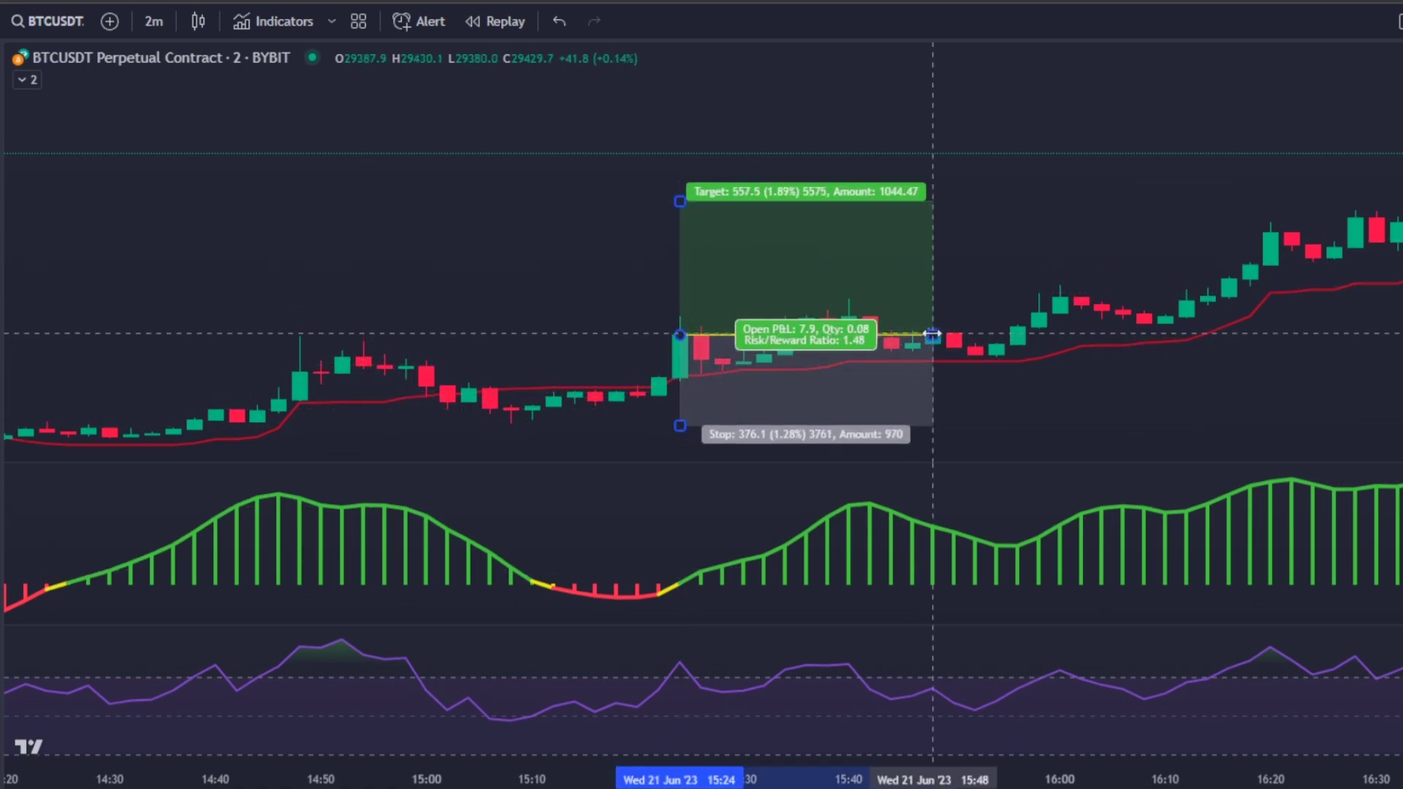
pyautogui.moveTo(933, 335); pyautogui.dragTo(1388, 335)
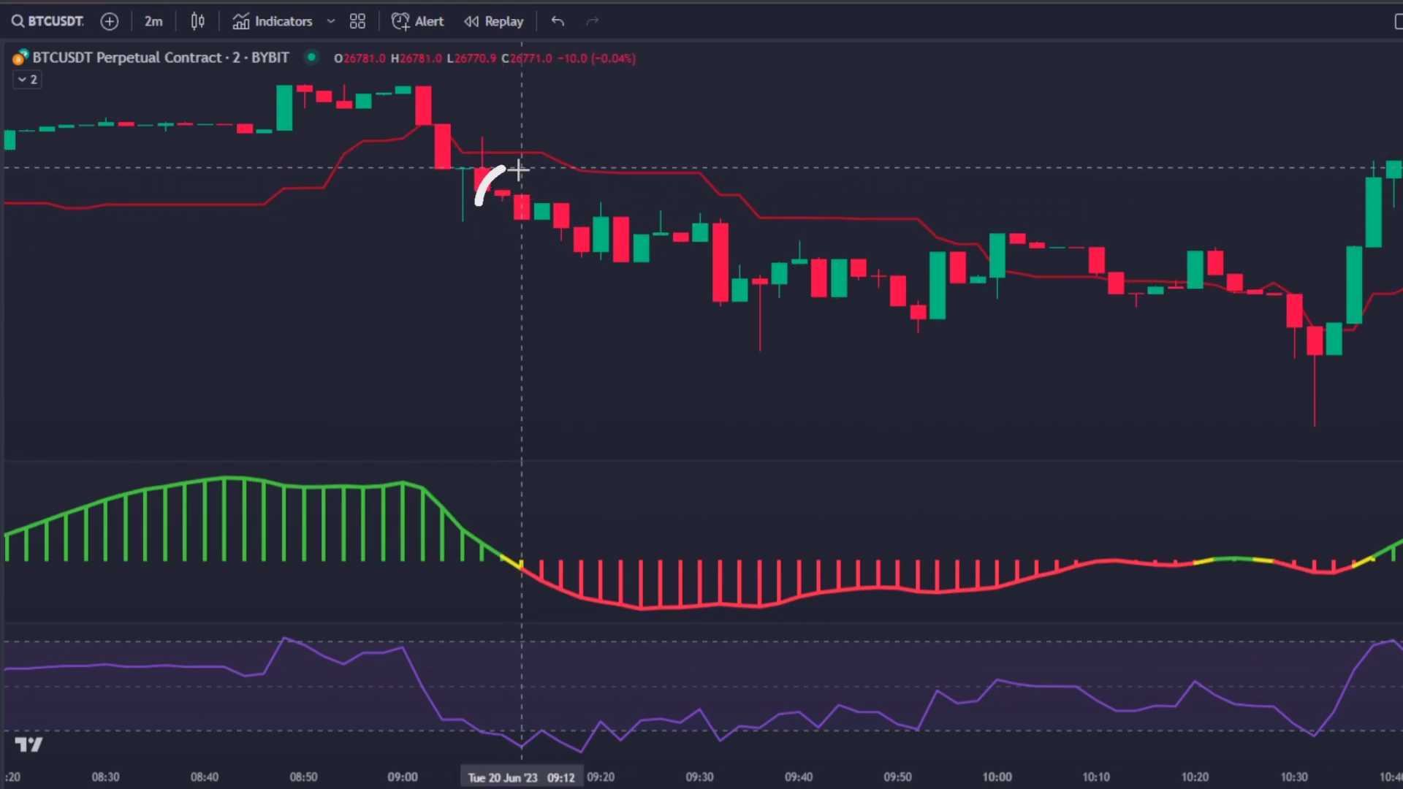
pyautogui.click(521, 213)
pyautogui.moveTo(521, 284); pyautogui.dragTo(517, 318)
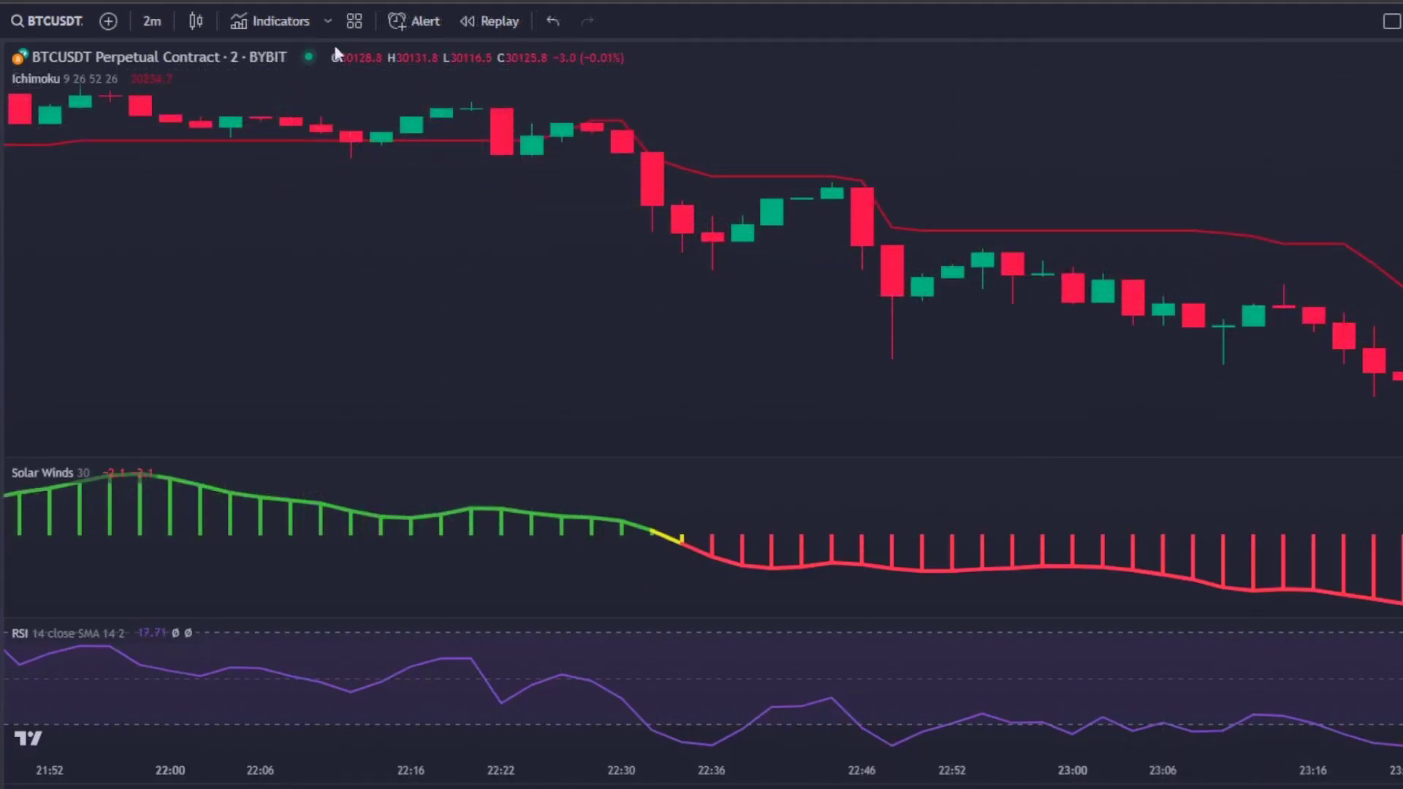
# Add the Average True Range indicator to the chart
pyautogui.click(271, 21)
pyautogui.write('atr')
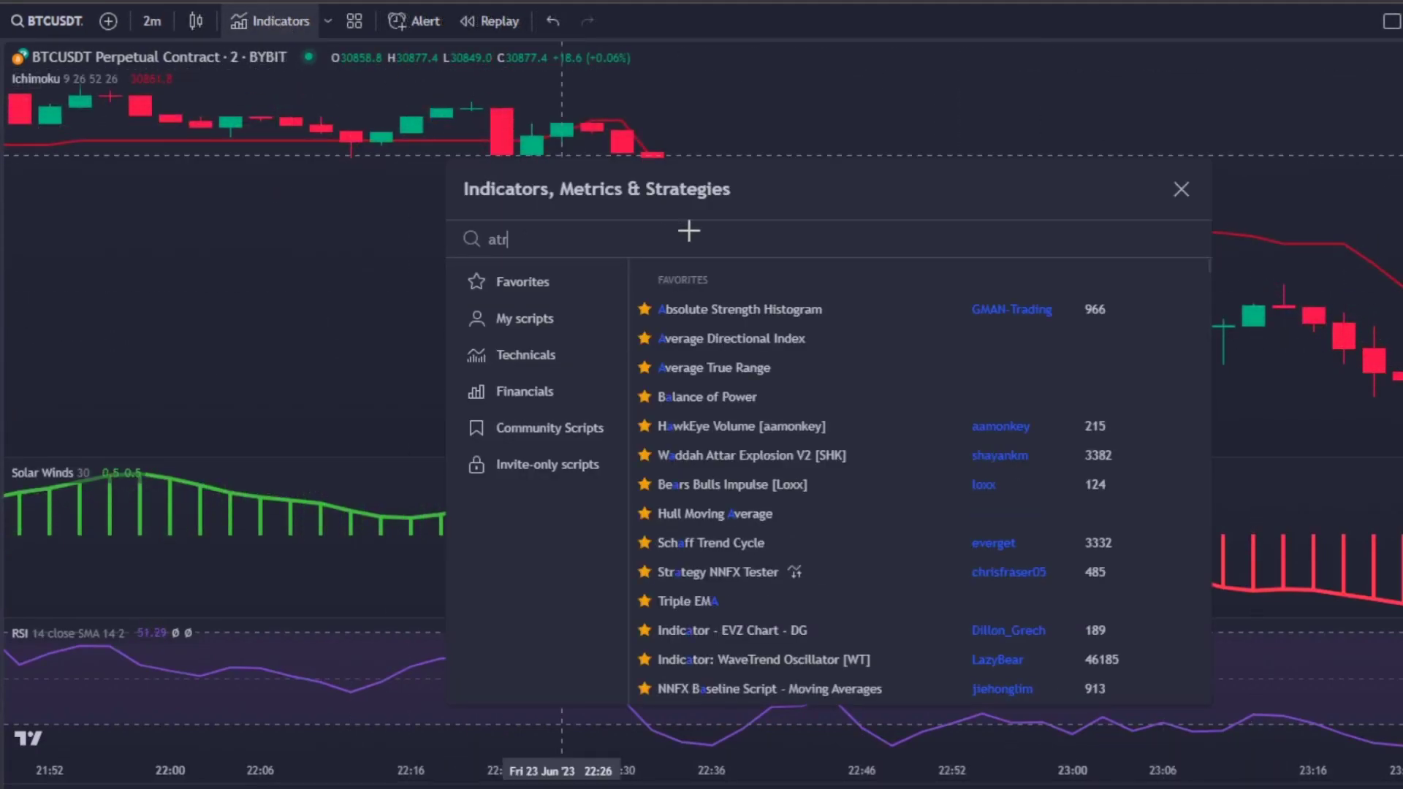
pyautogui.click(709, 308)
pyautogui.click(312, 335)
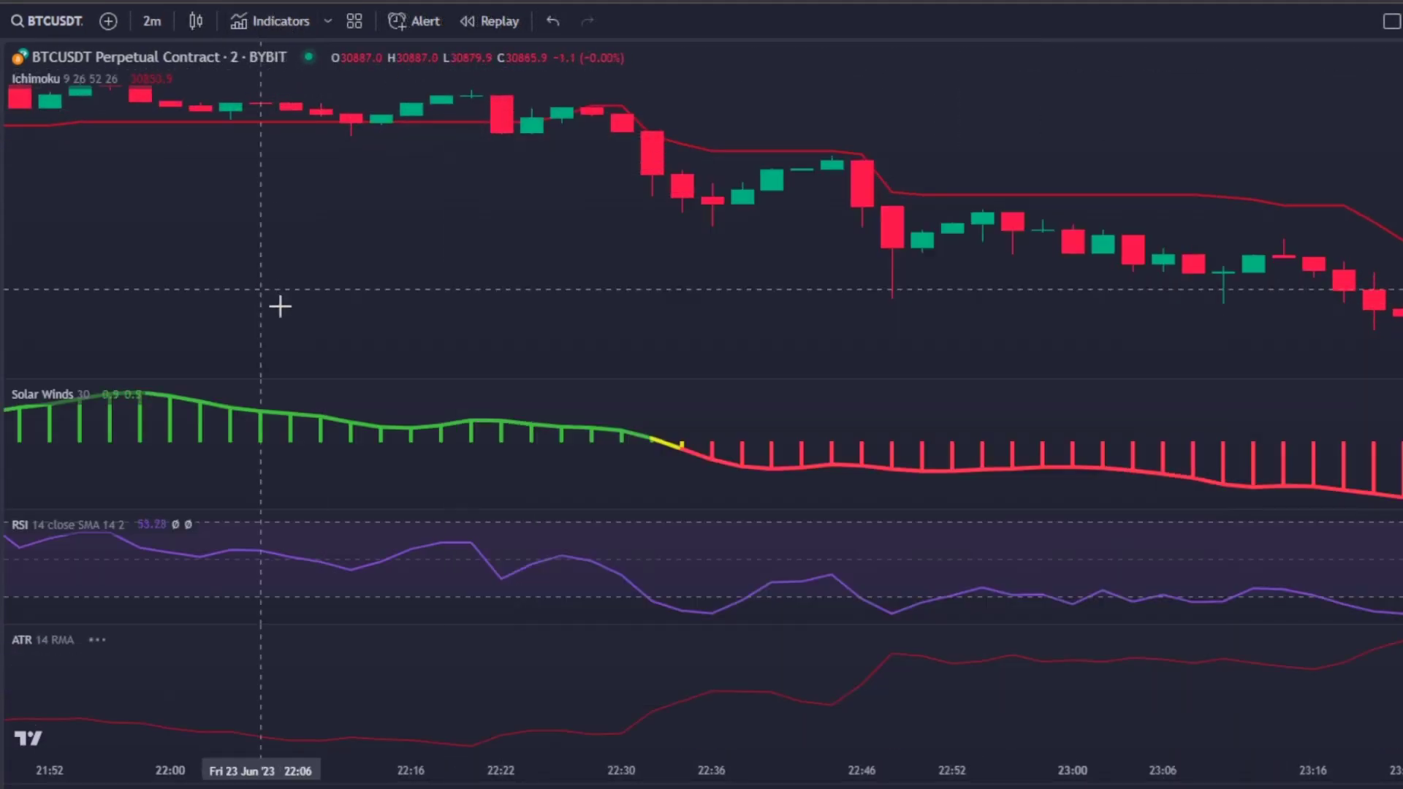
# Resize the panes to enlarge Solar Winds and the price chart, and inspect the ATR values
pyautogui.moveTo(475, 625); pyautogui.dragTo(504, 731)
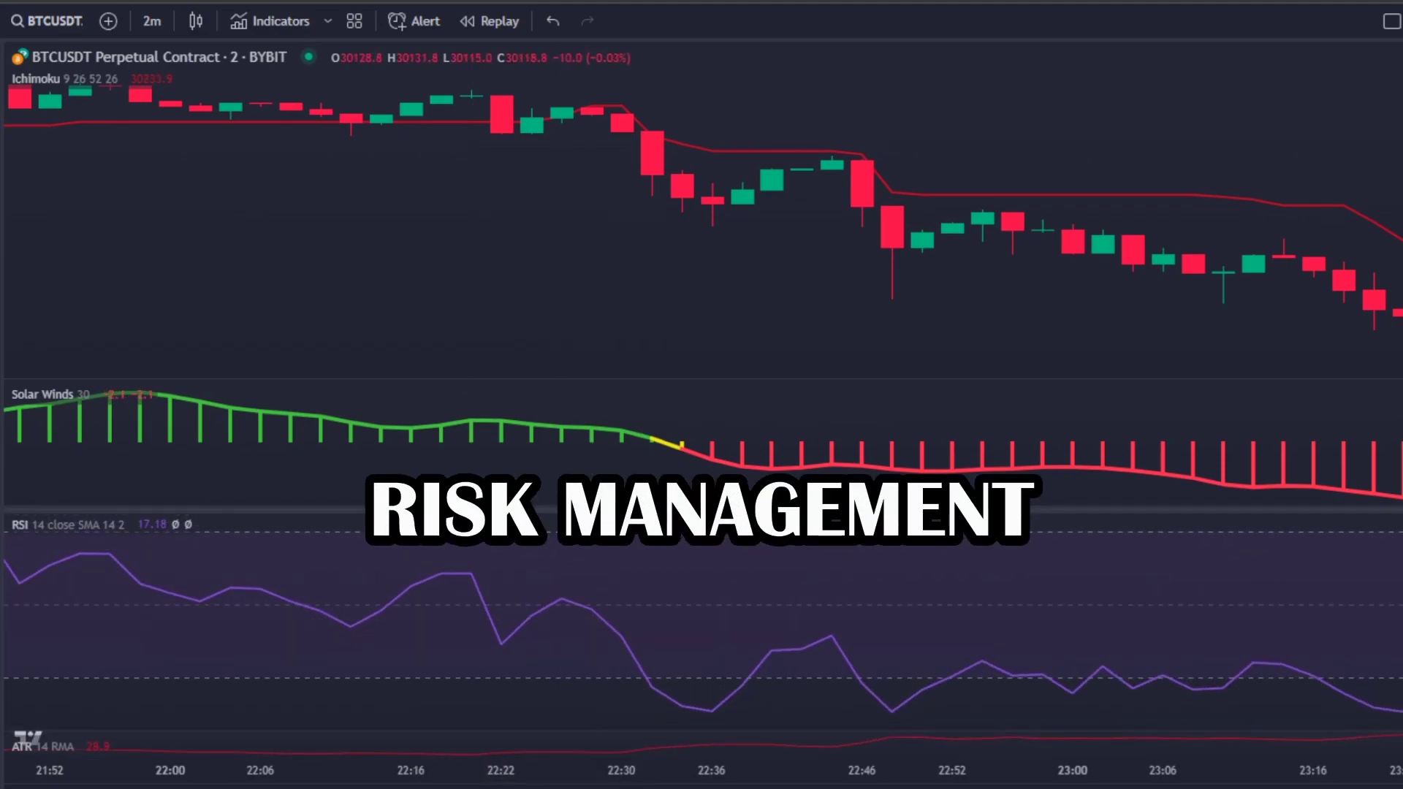
pyautogui.moveTo(599, 512); pyautogui.dragTo(606, 582)
pyautogui.moveTo(659, 382); pyautogui.dragTo(664, 432)
pyautogui.doubleClick(544, 742)
pyautogui.moveTo(589, 680); pyautogui.dragTo(941, 485)
pyautogui.moveTo(388, 439); pyautogui.dragTo(839, 485)
pyautogui.doubleClick(848, 497)
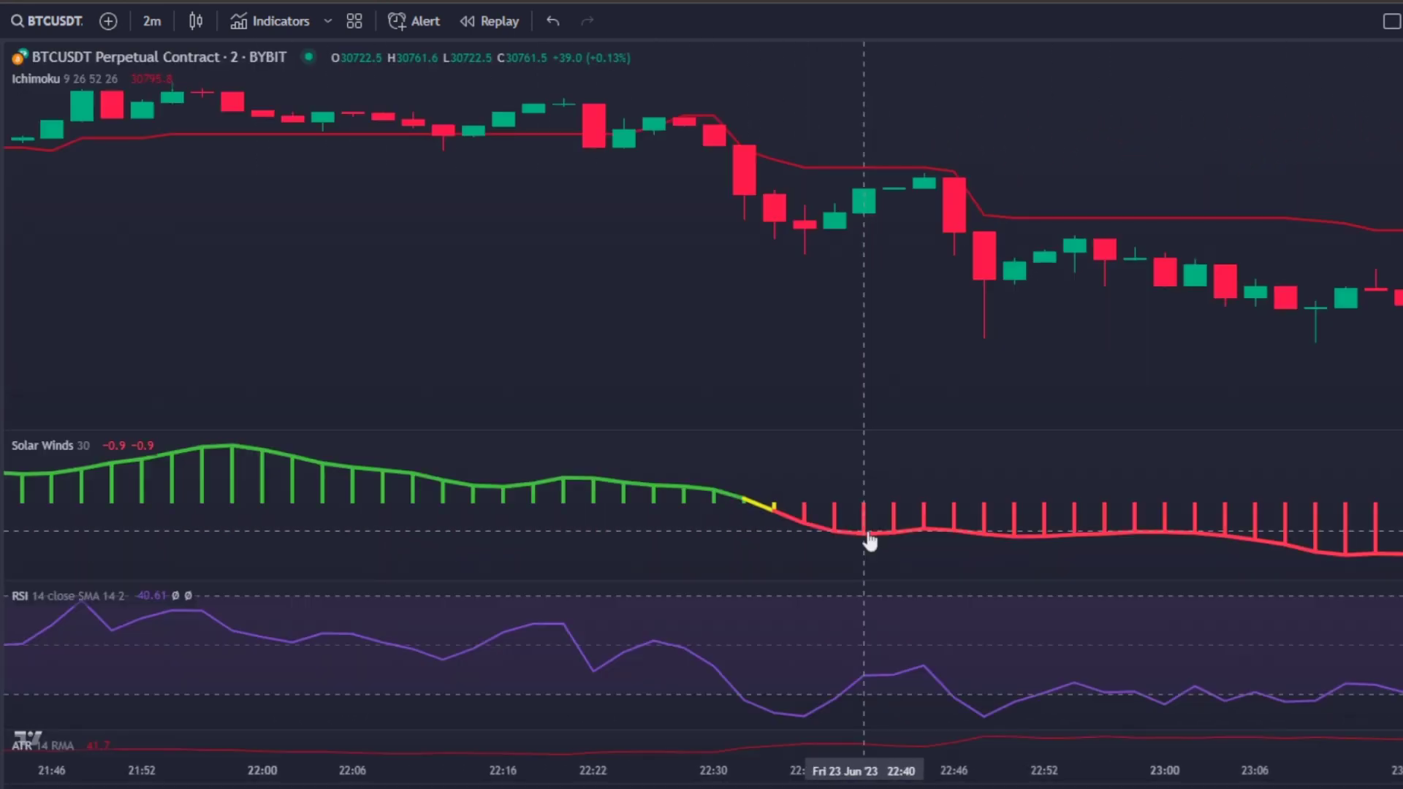
pyautogui.moveTo(1222, 535); pyautogui.dragTo(1127, 536)
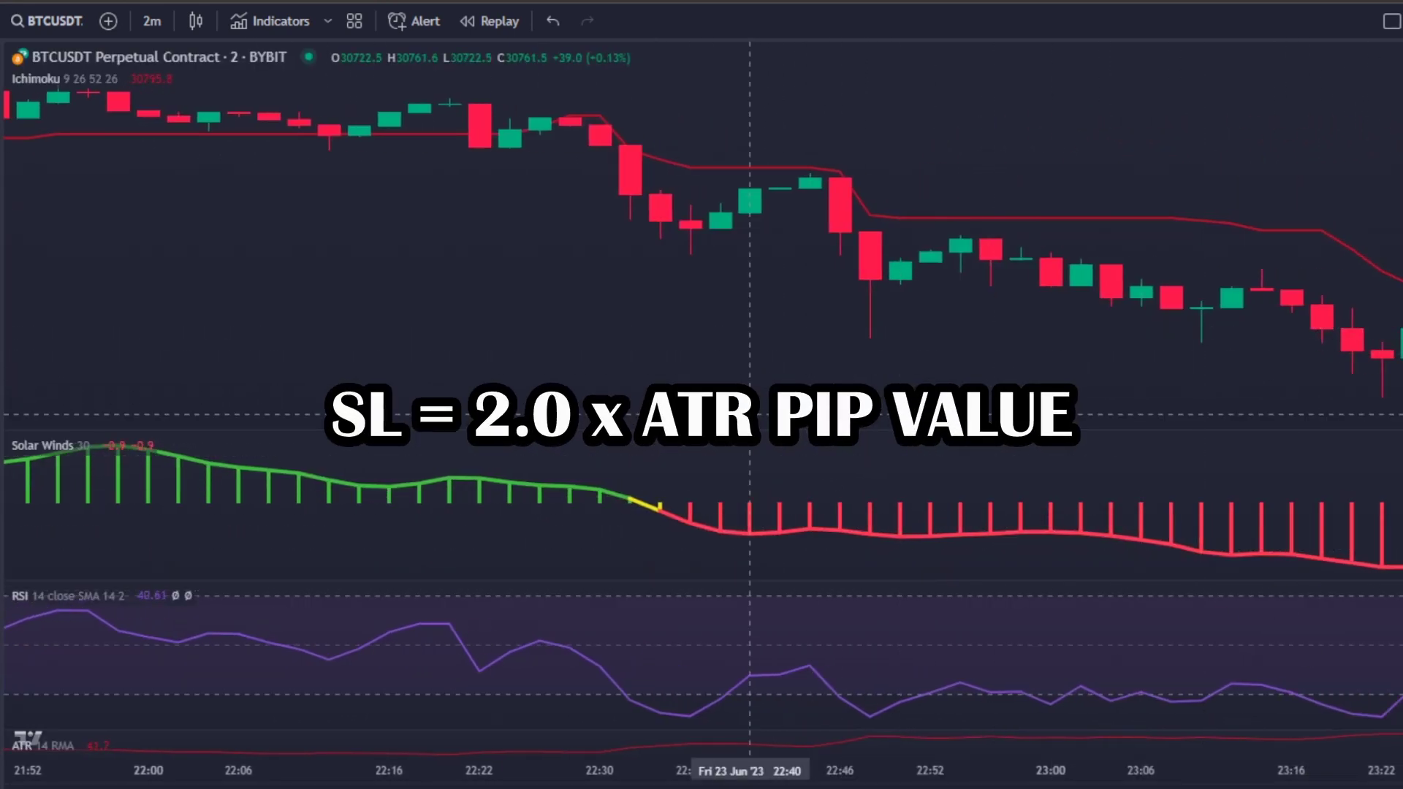
# Draw a long position at the 22:34 candle with its target near 1.25 risk/reward
pyautogui.click(661, 222)
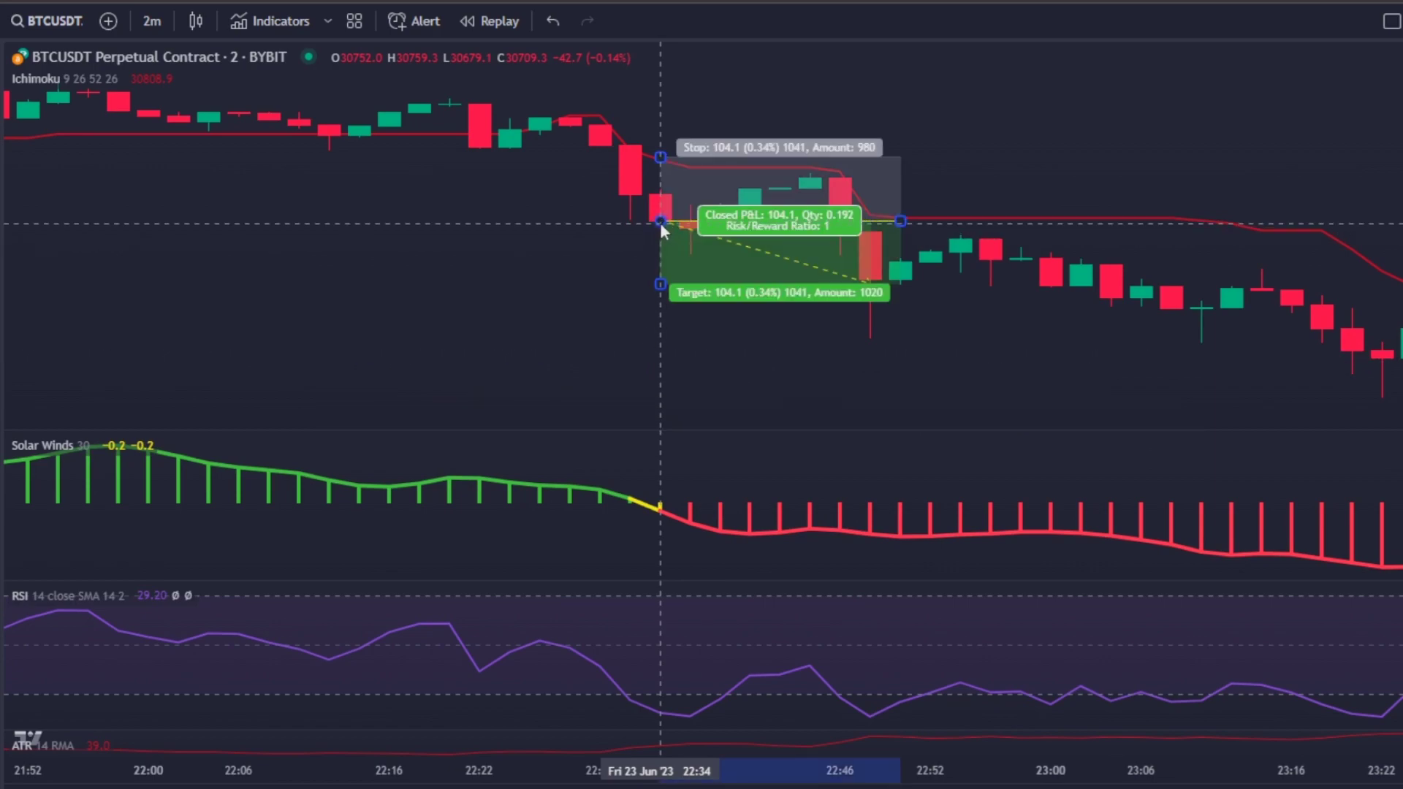
pyautogui.moveTo(661, 159); pyautogui.dragTo(658, 167)
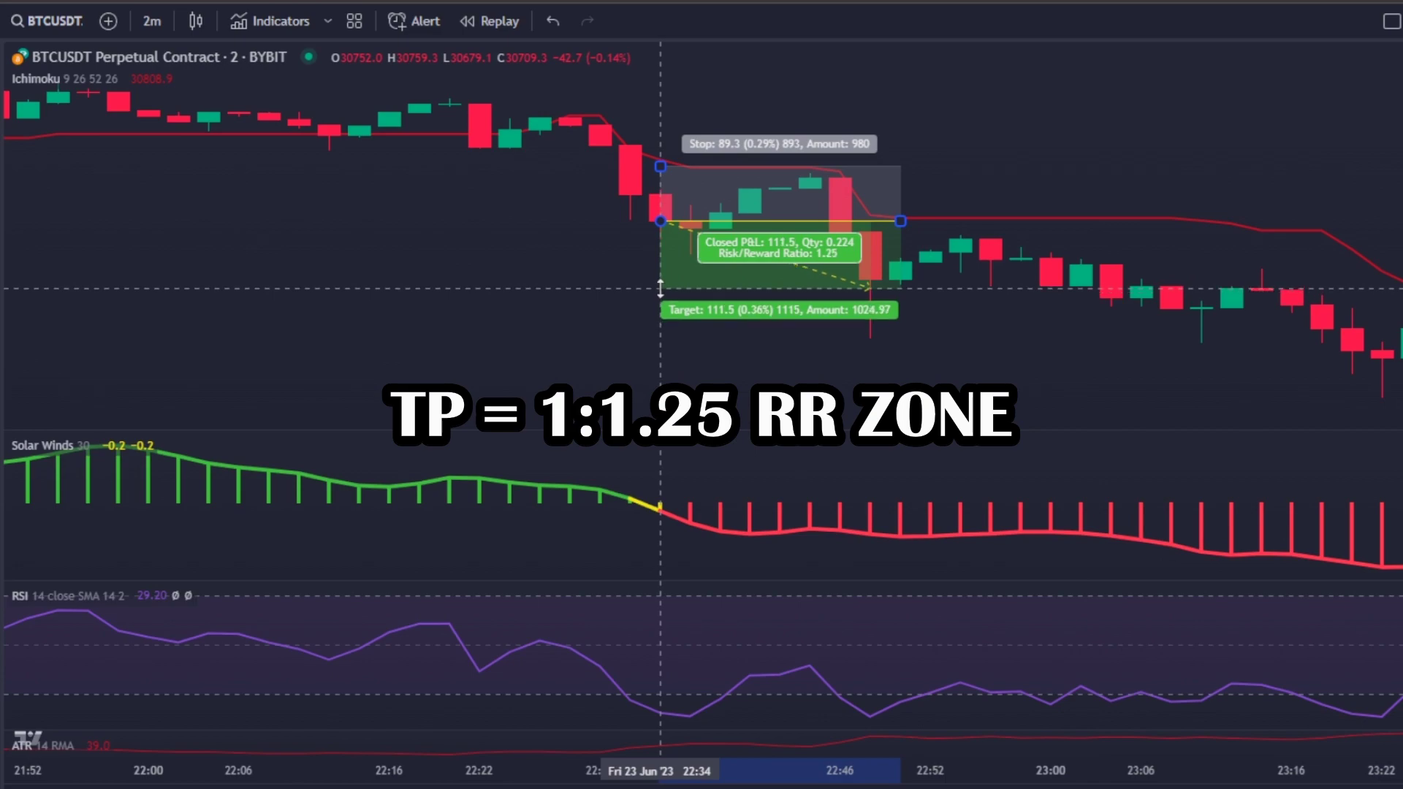
pyautogui.moveTo(661, 288); pyautogui.dragTo(662, 289)
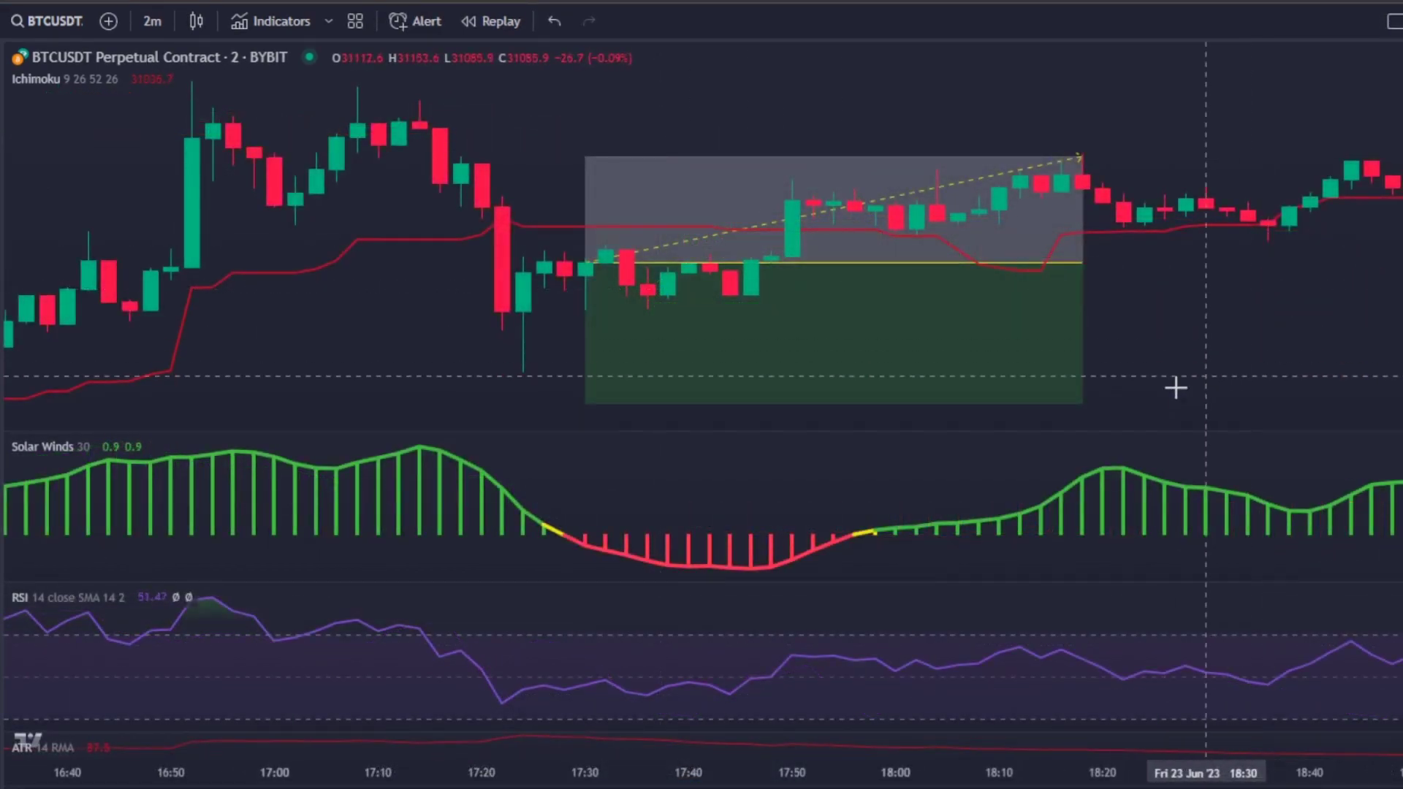
pyautogui.click(584, 315)
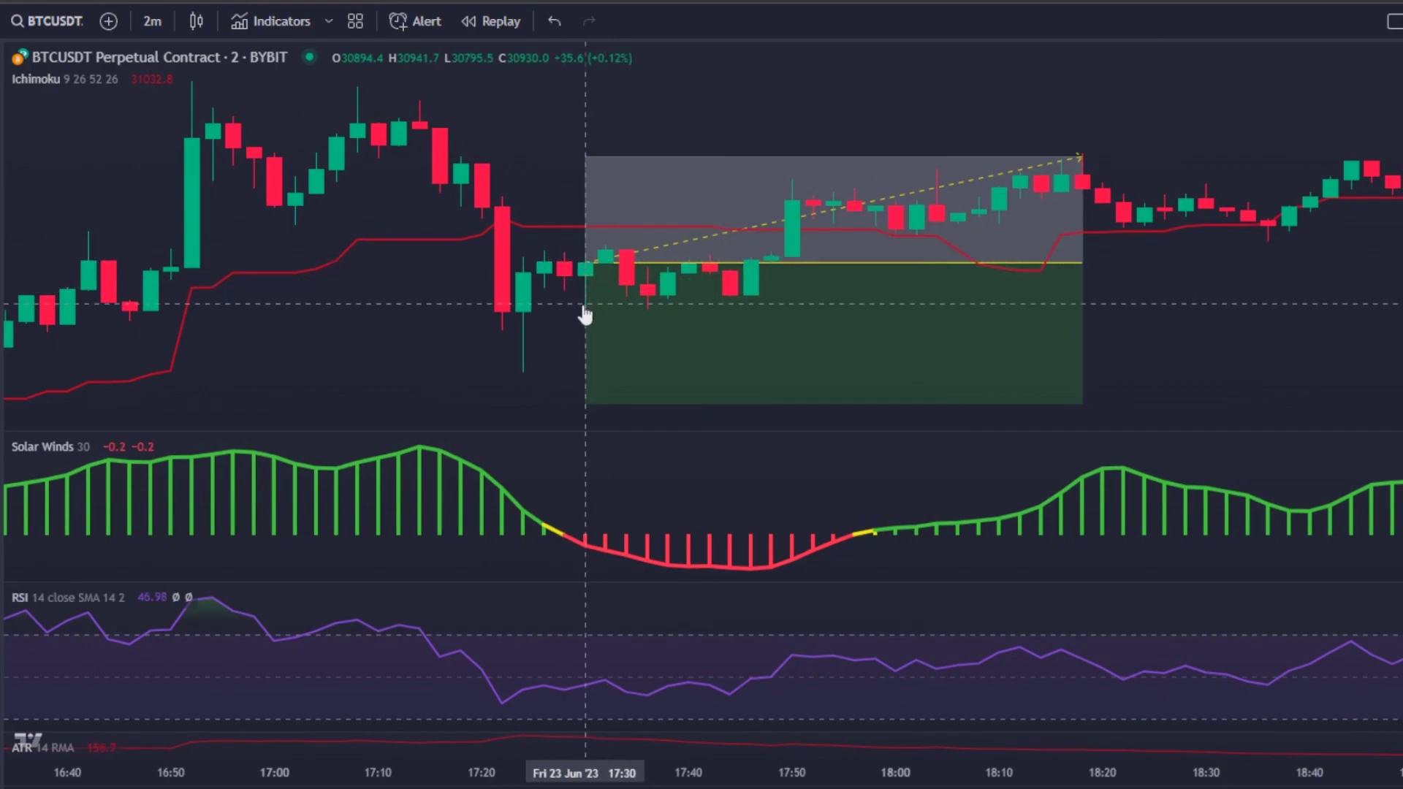
pyautogui.click(580, 454)
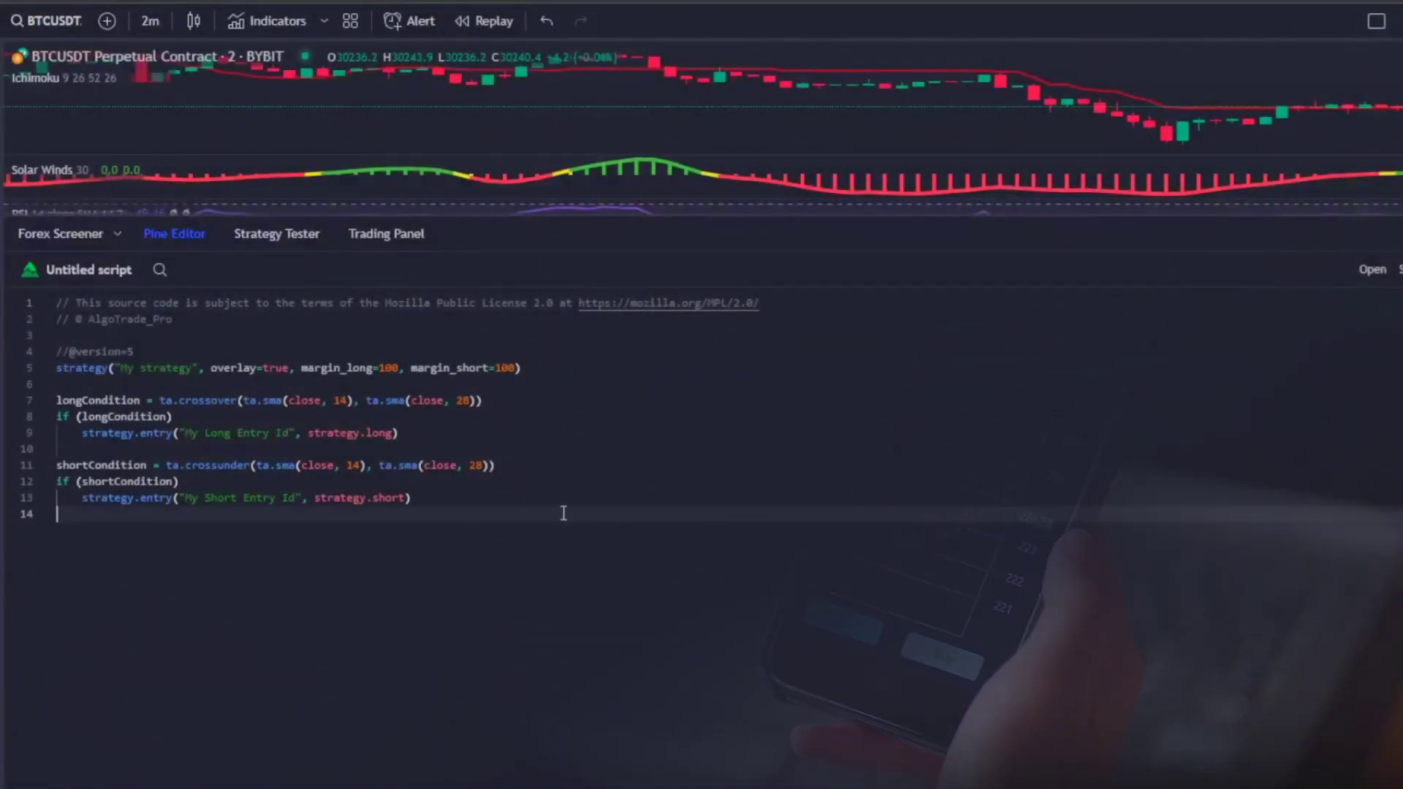
# Delete the template's sample entry code (lines 7–13) and the 'My strategy' name
pyautogui.moveTo(539, 507); pyautogui.dragTo(53, 383)
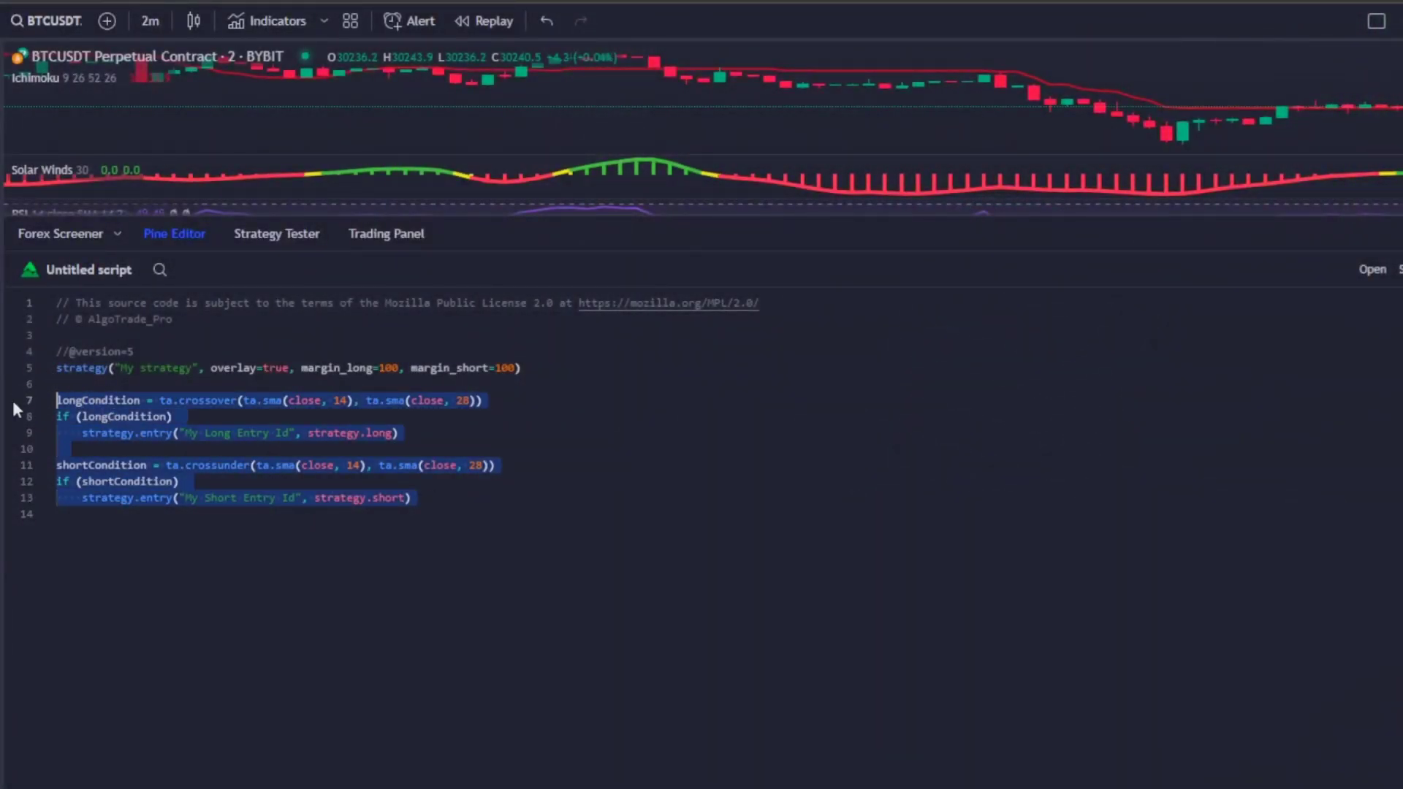
pyautogui.press('BackSpace')
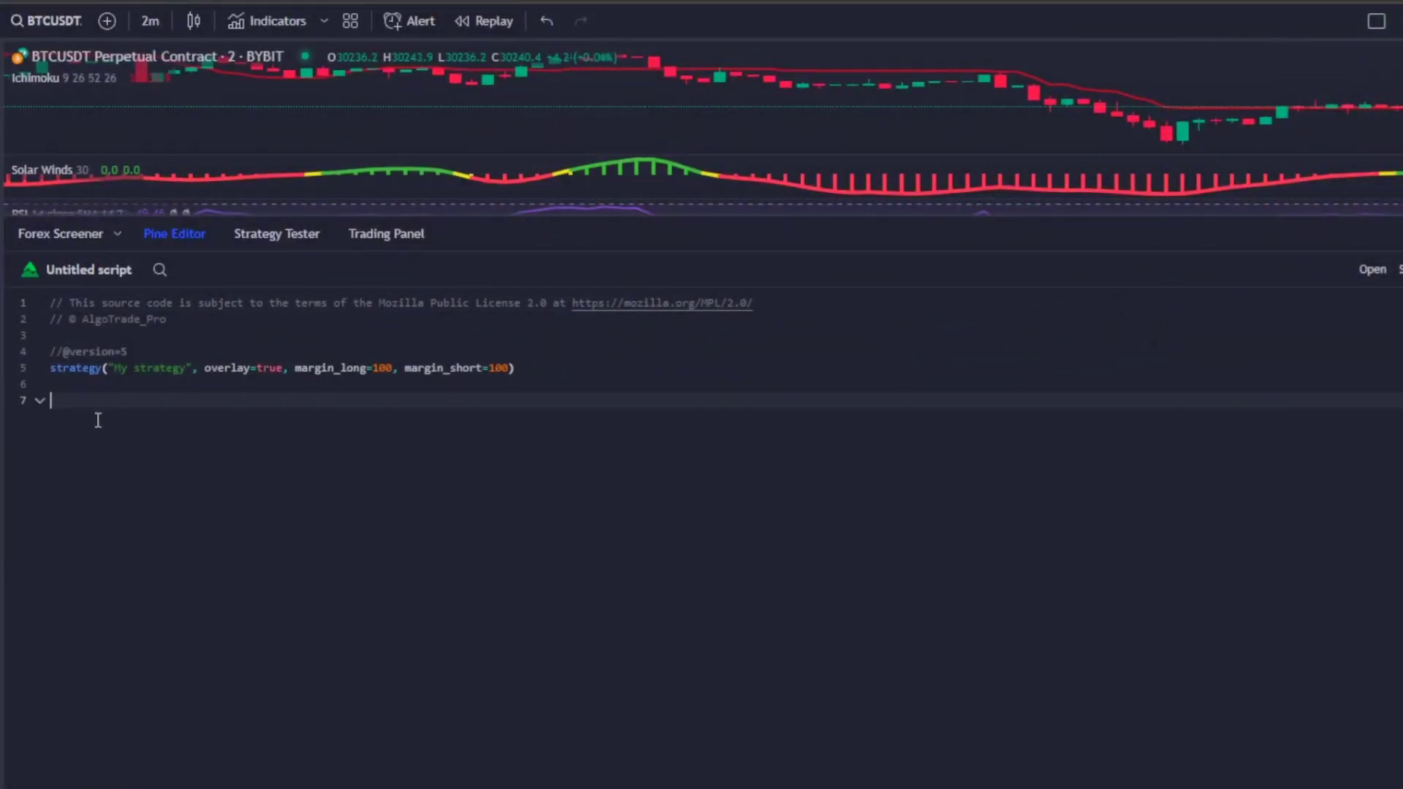
pyautogui.moveTo(185, 368); pyautogui.dragTo(124, 371)
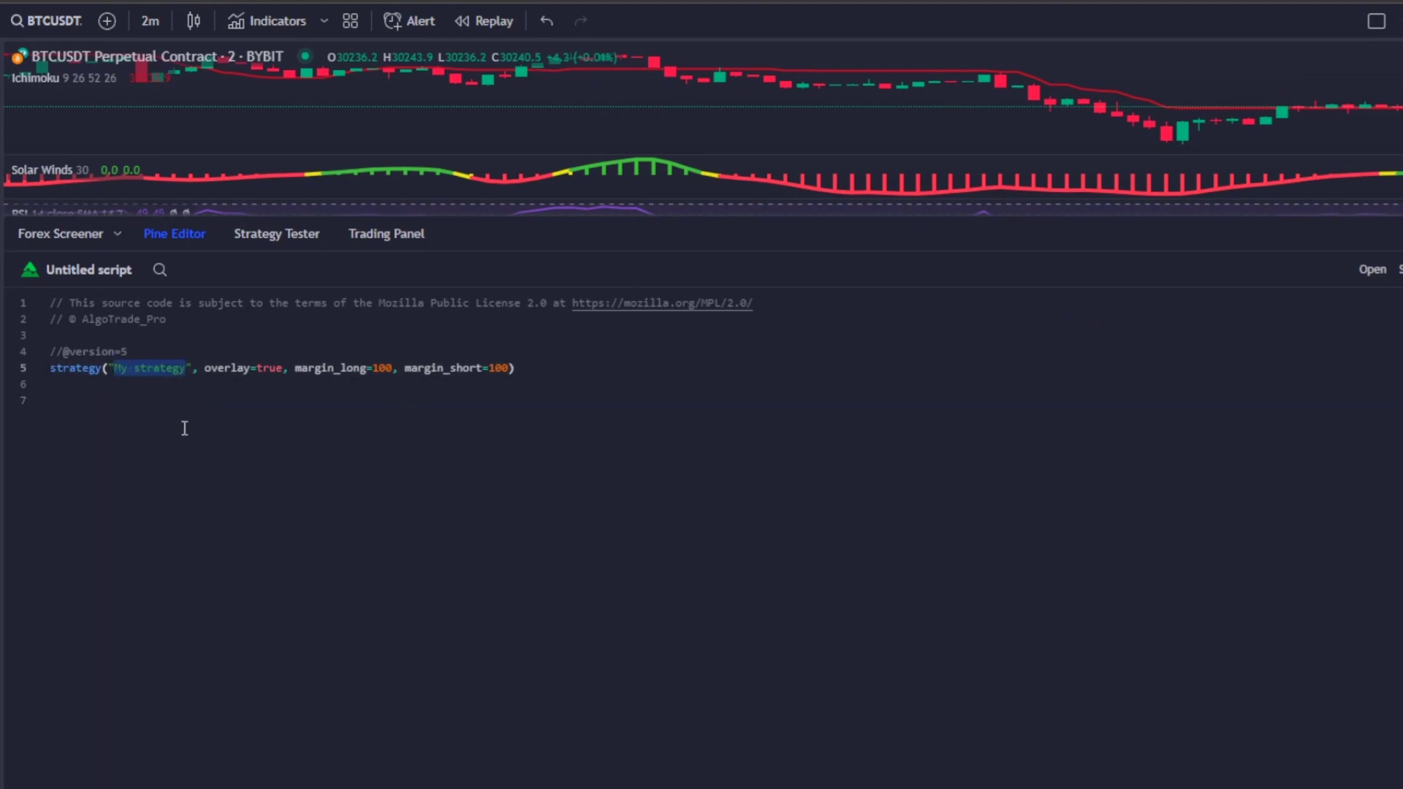
pyautogui.press('BackSpace')
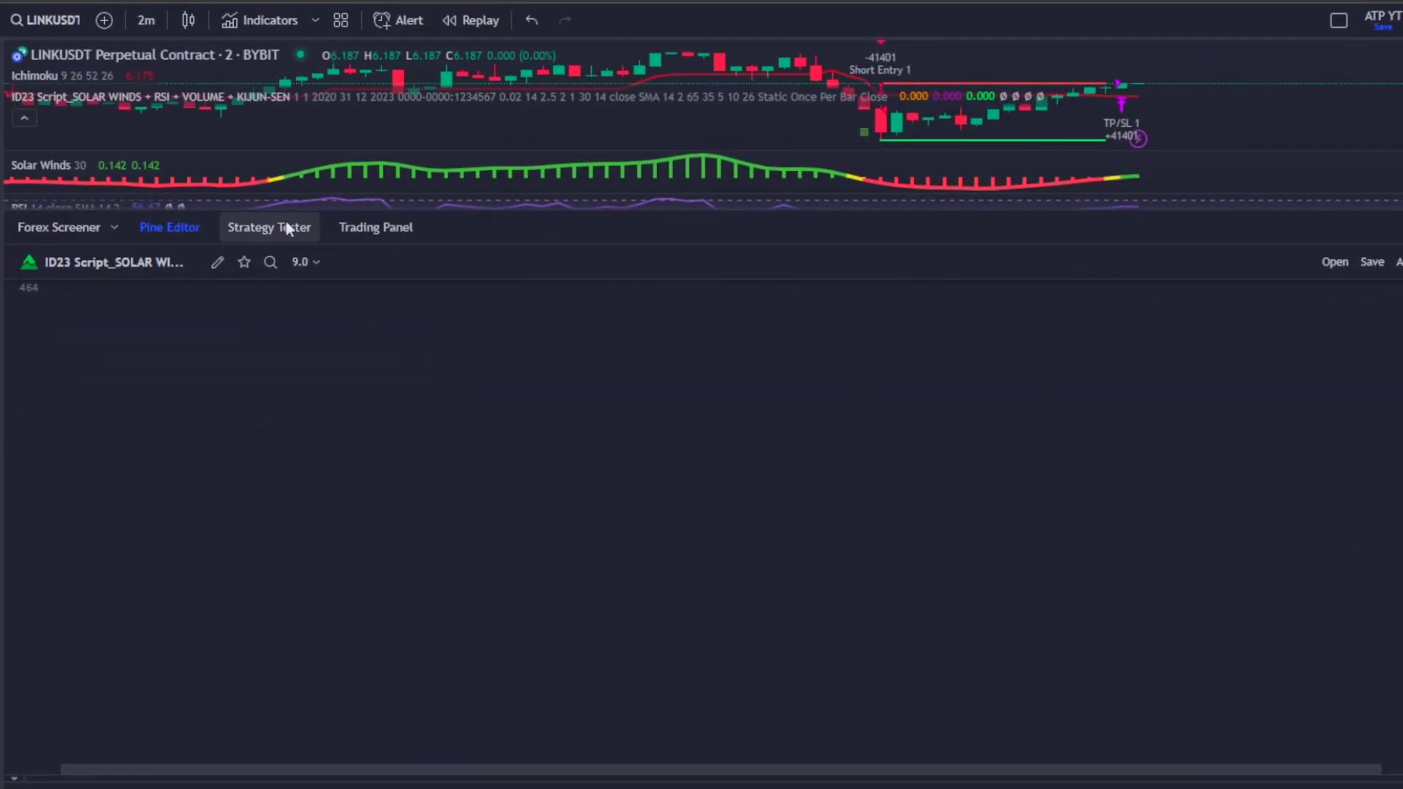
# Open the Strategy Tester, then collapse its panel so the LINKUSDT chart fills the height
pyautogui.click(286, 228)
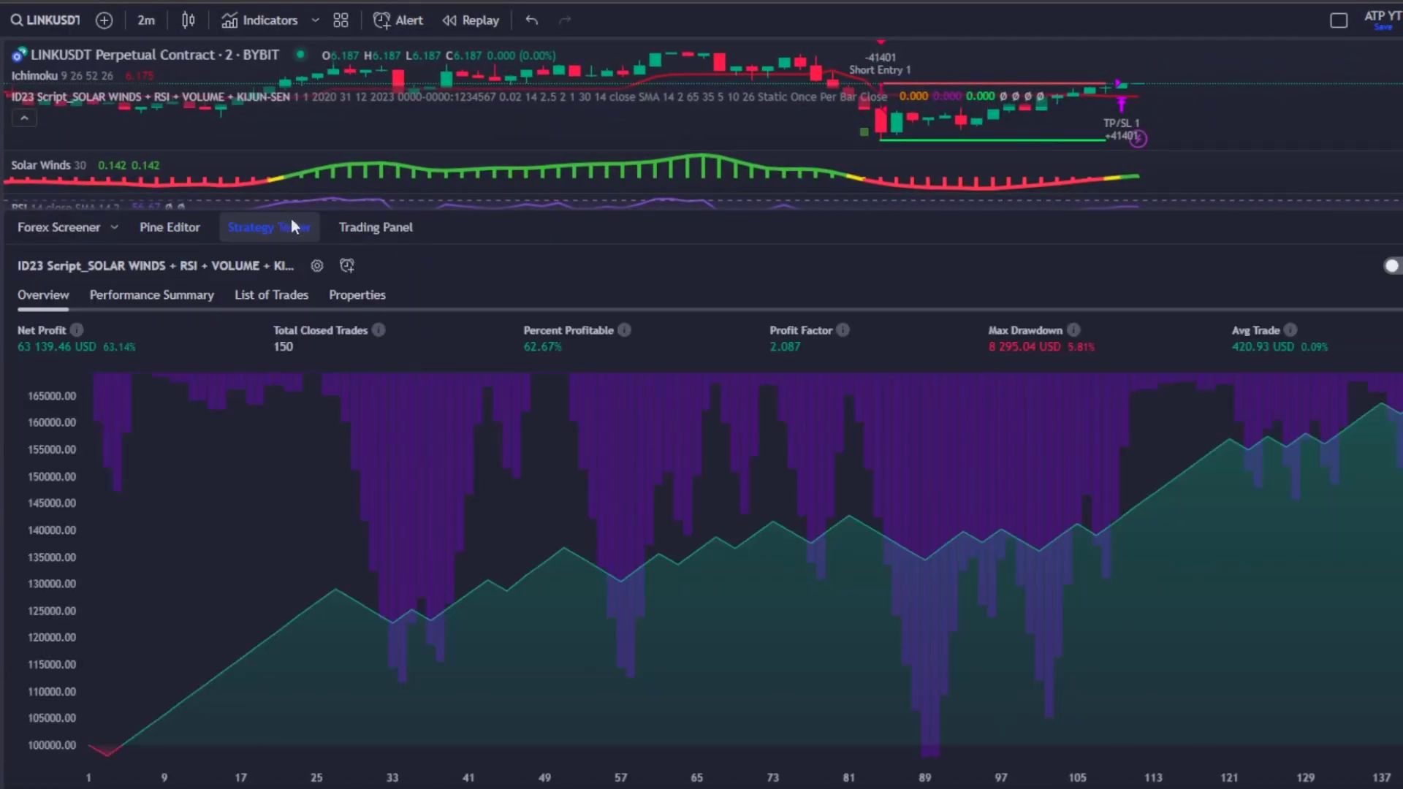
pyautogui.moveTo(658, 207); pyautogui.dragTo(733, 559)
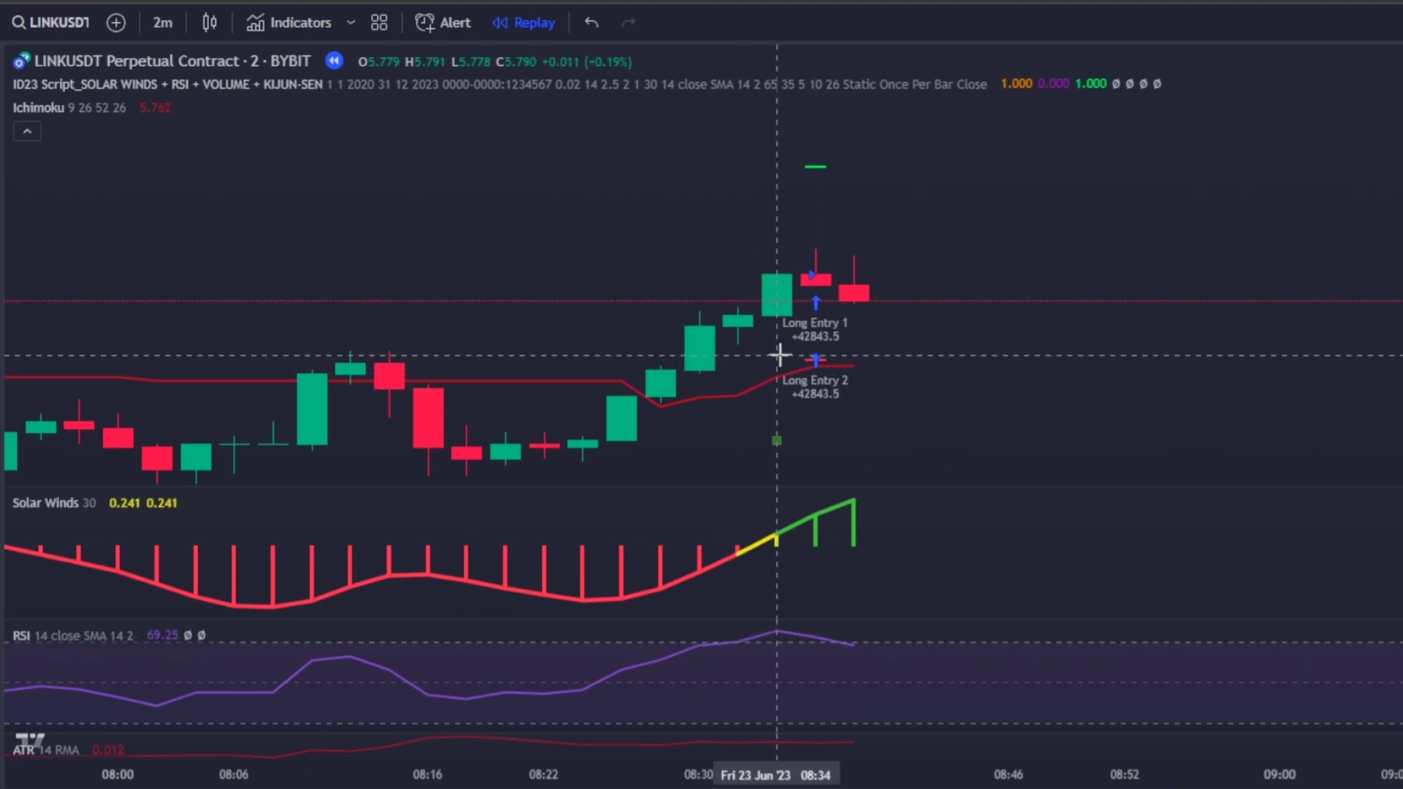
# Place a long position at the 08:36 candle with a 24-tick stop loss
pyautogui.click(811, 275)
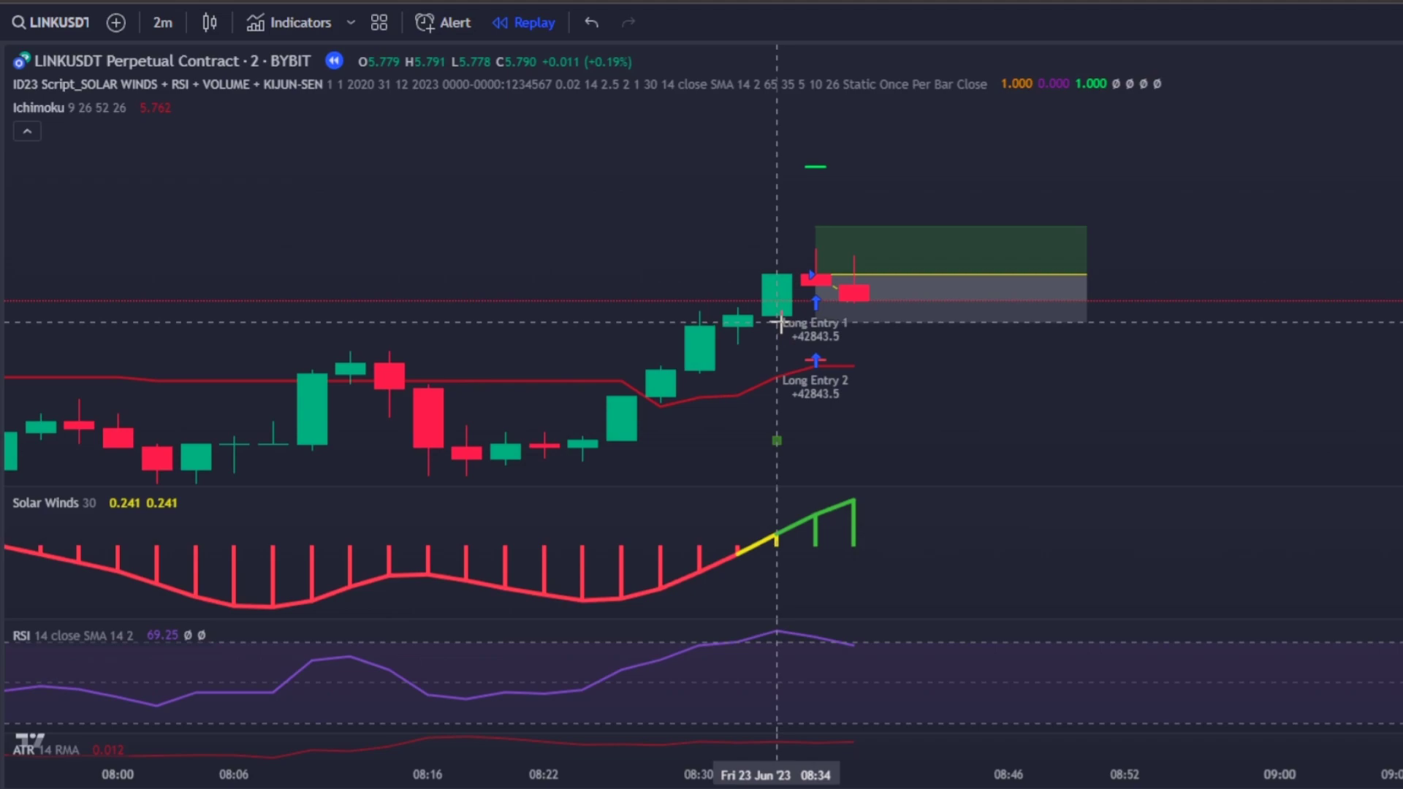
pyautogui.doubleClick(874, 299)
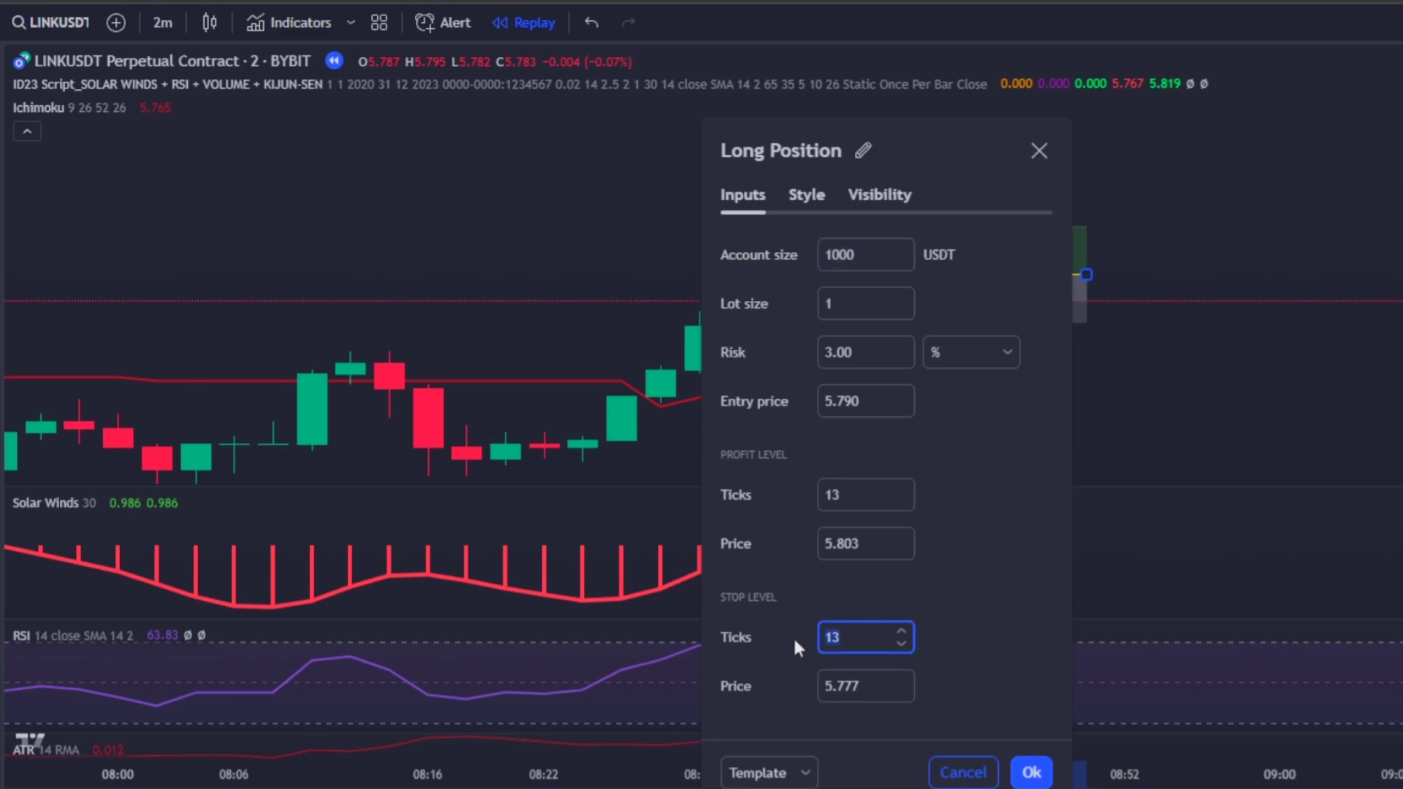
pyautogui.click(937, 617)
pyautogui.click(896, 634)
pyautogui.press('BackSpace')
pyautogui.press('Return')
# Raise the target to 1.25 risk/reward and extend the trade box further in time
pyautogui.moveTo(813, 227); pyautogui.dragTo(806, 163)
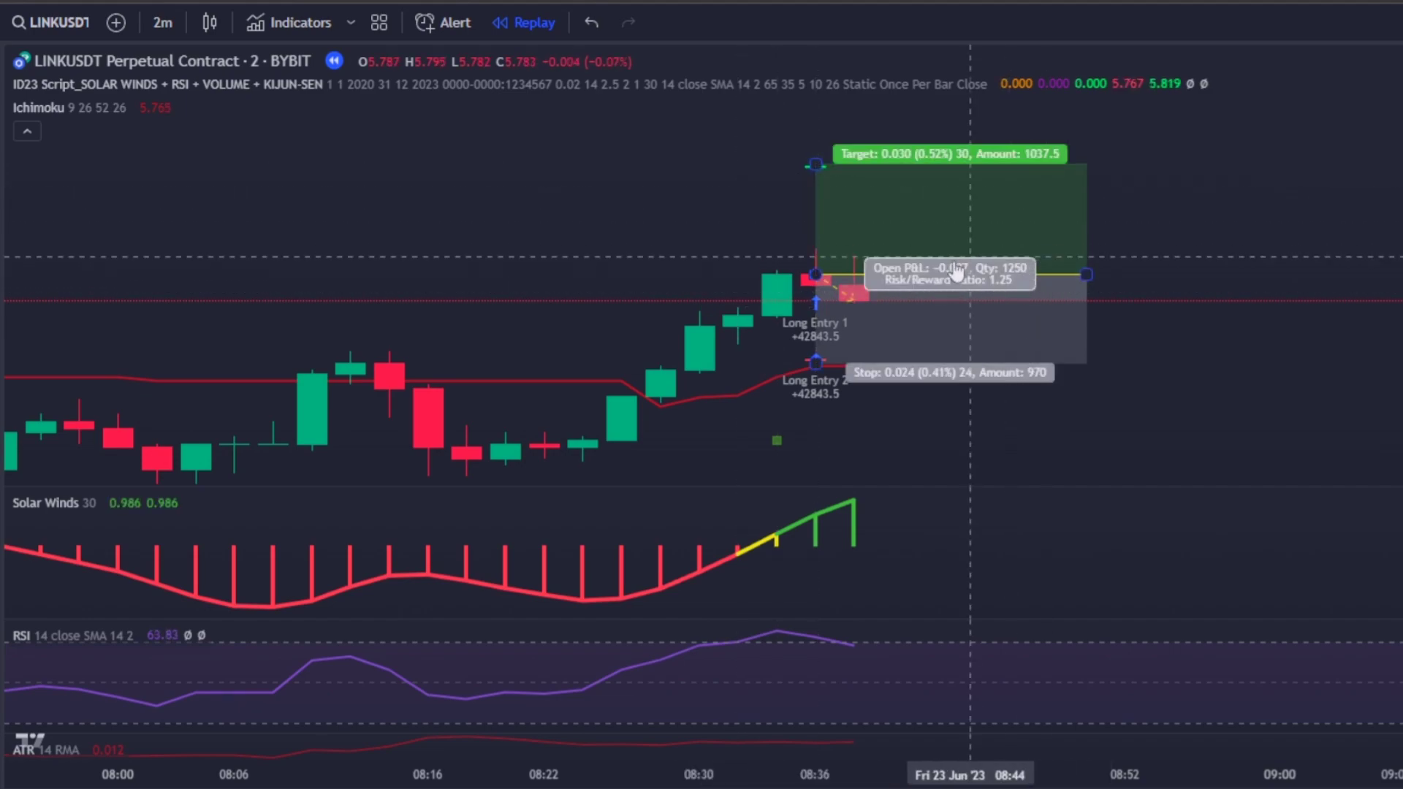
pyautogui.moveTo(1086, 271); pyautogui.dragTo(1358, 275)
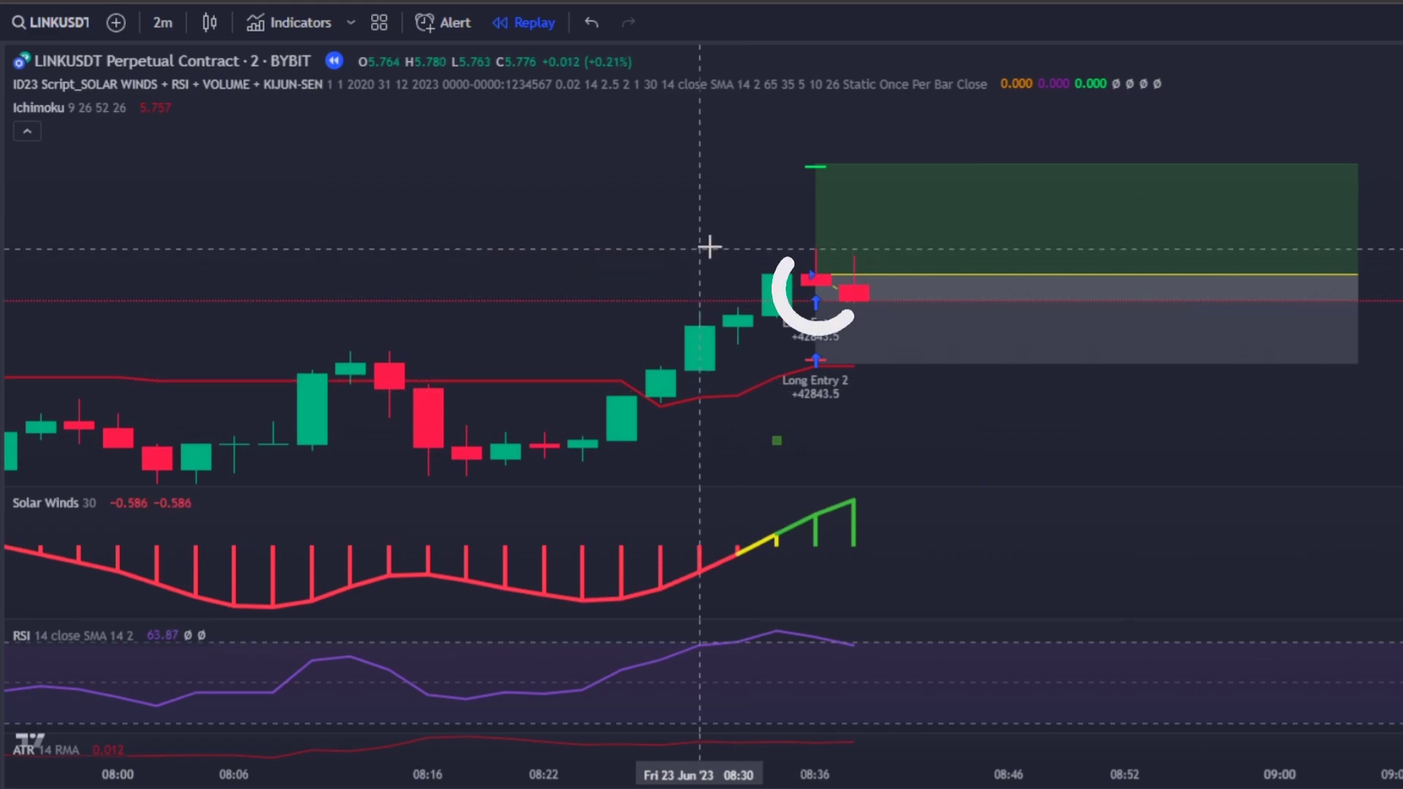
pyautogui.click(834, 330)
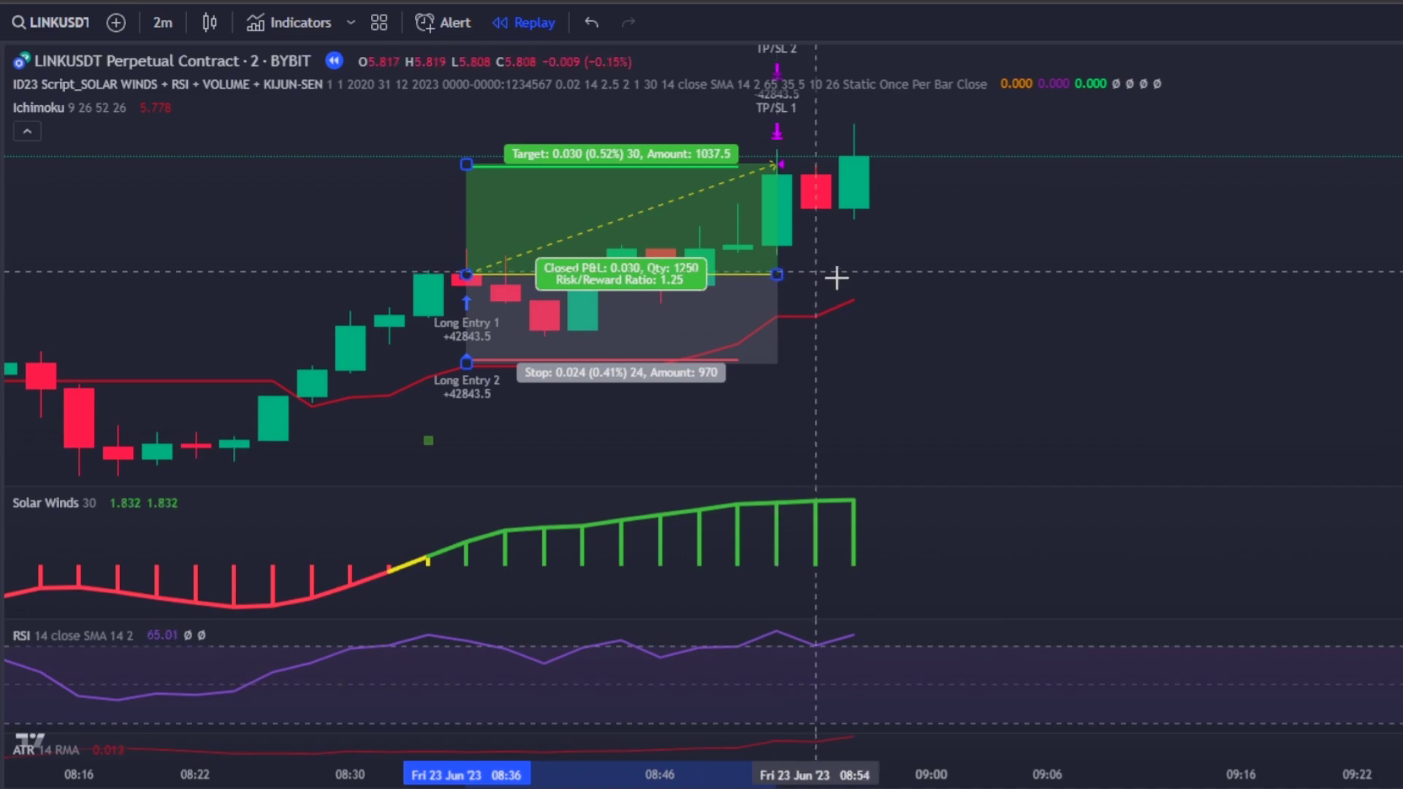
pyautogui.moveTo(935, 307); pyautogui.dragTo(1163, 350)
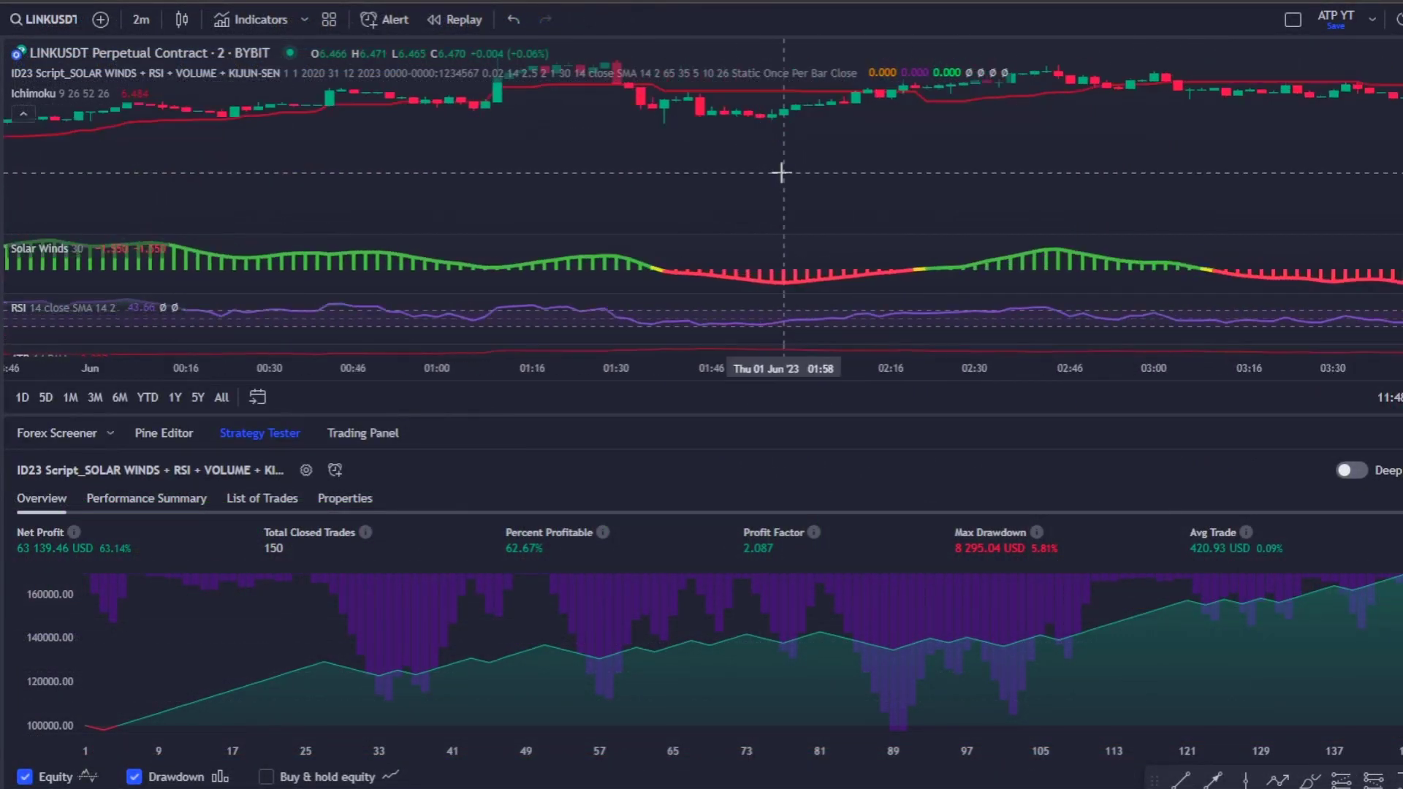
# Scroll the LINKUSDT chart forward through the 1–2 June trades
pyautogui.hscroll(10, 786, 172)
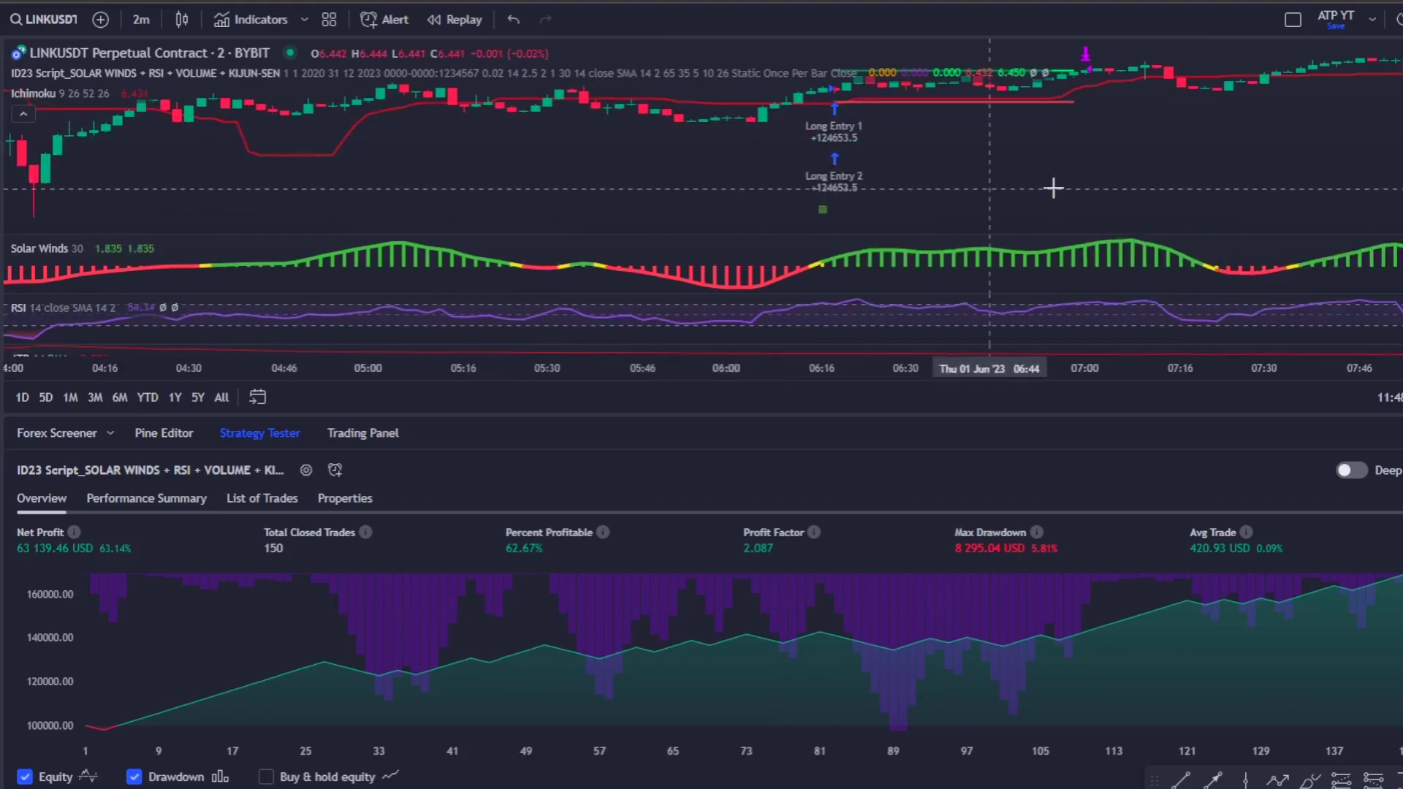
pyautogui.hscroll(10, 1079, 187)
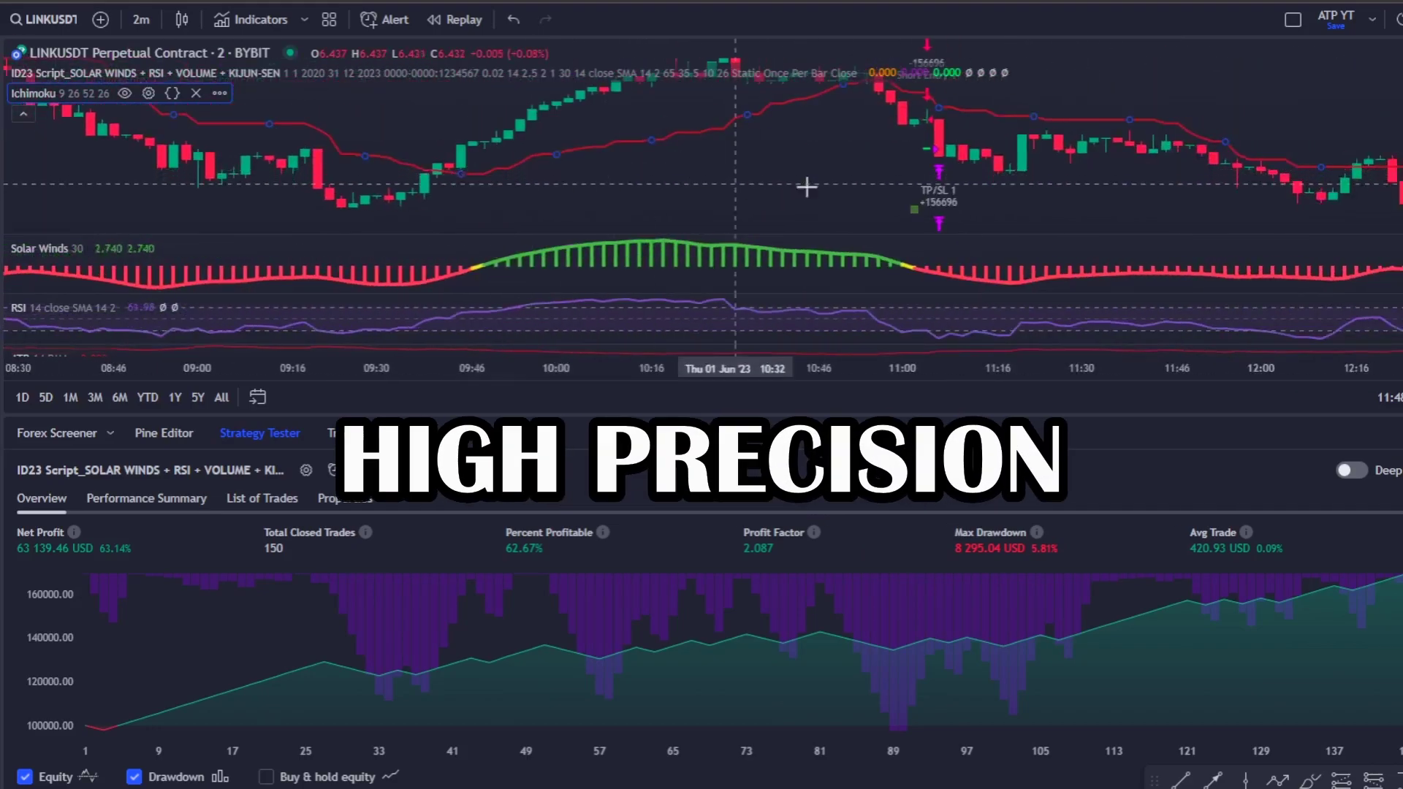
pyautogui.hscroll(10, 871, 190)
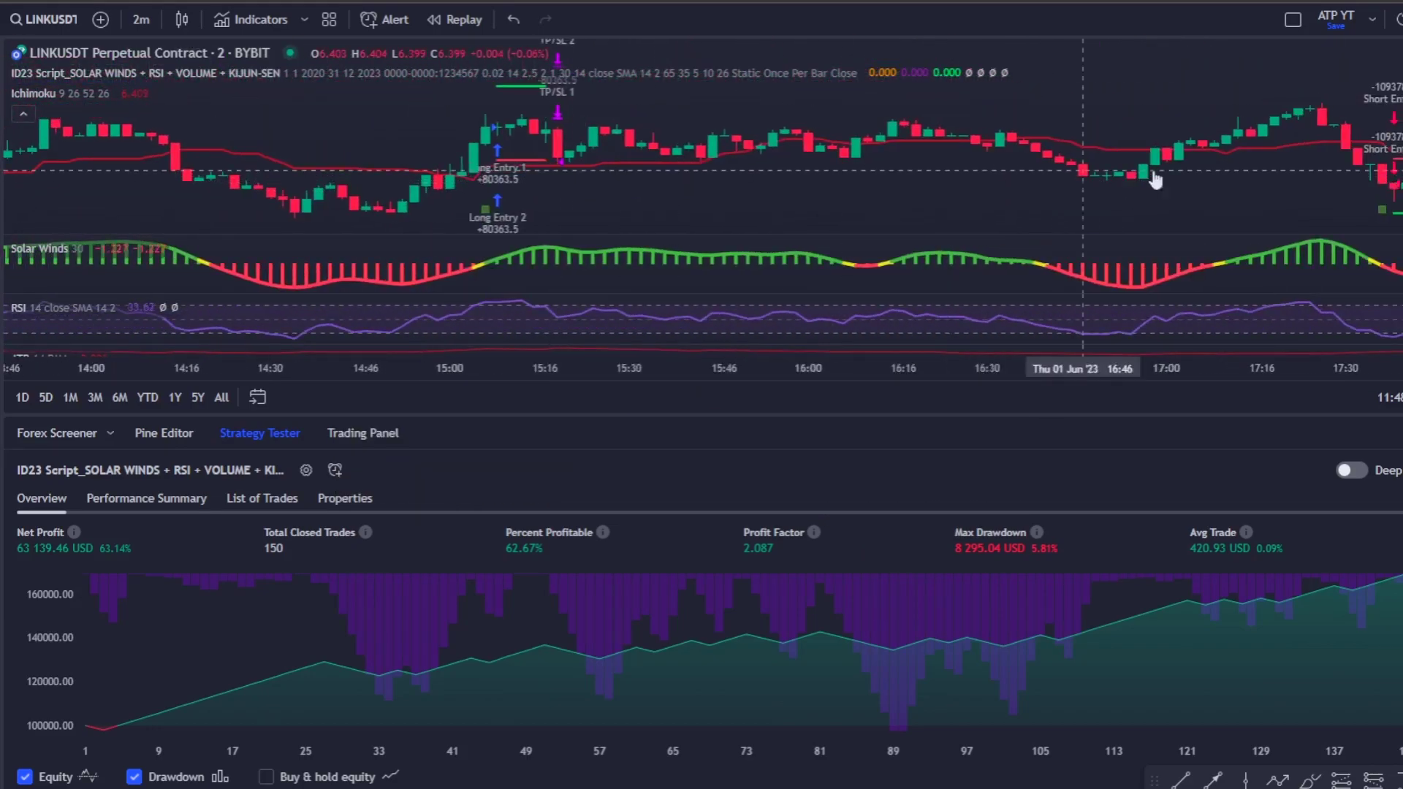
pyautogui.hscroll(10, 1173, 172)
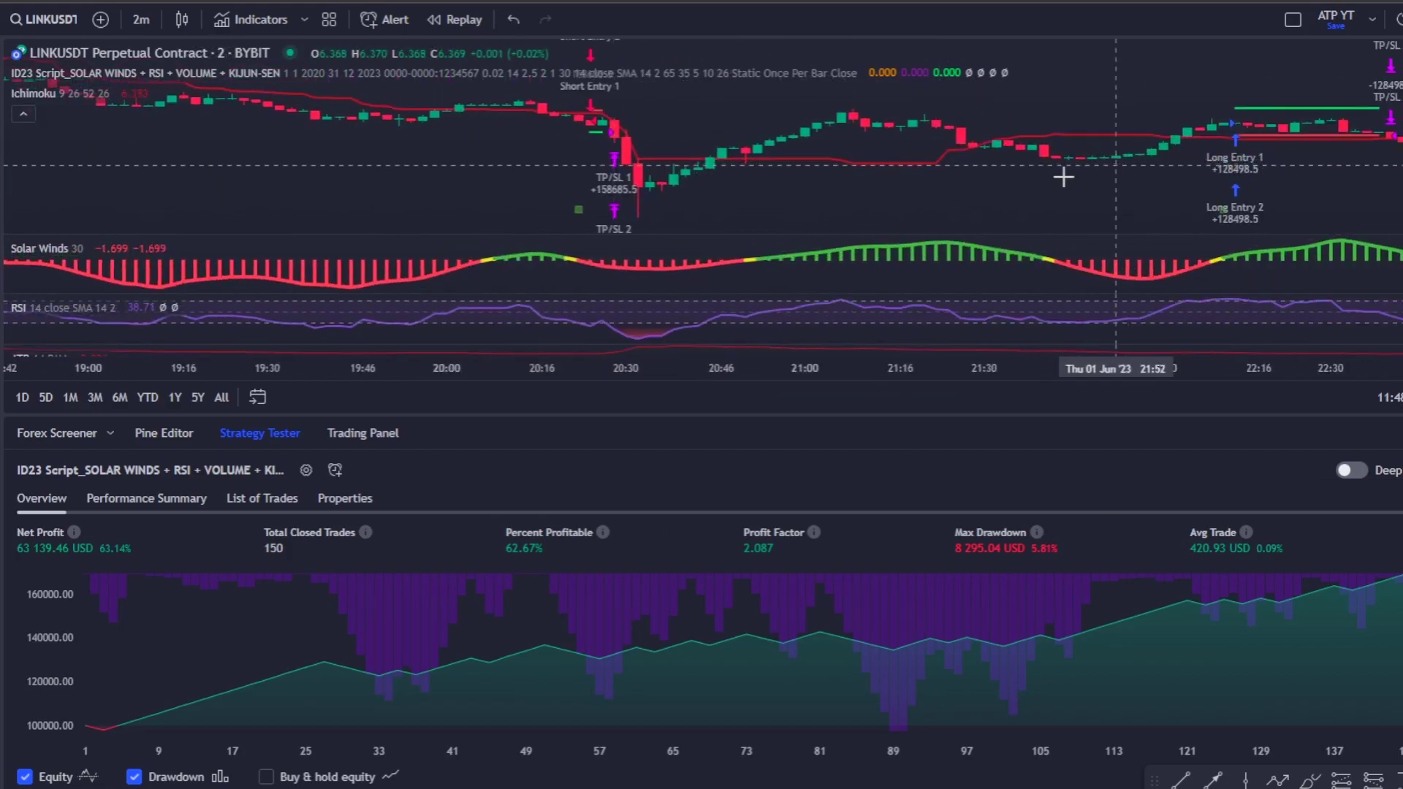
pyautogui.hscroll(10, 1031, 182)
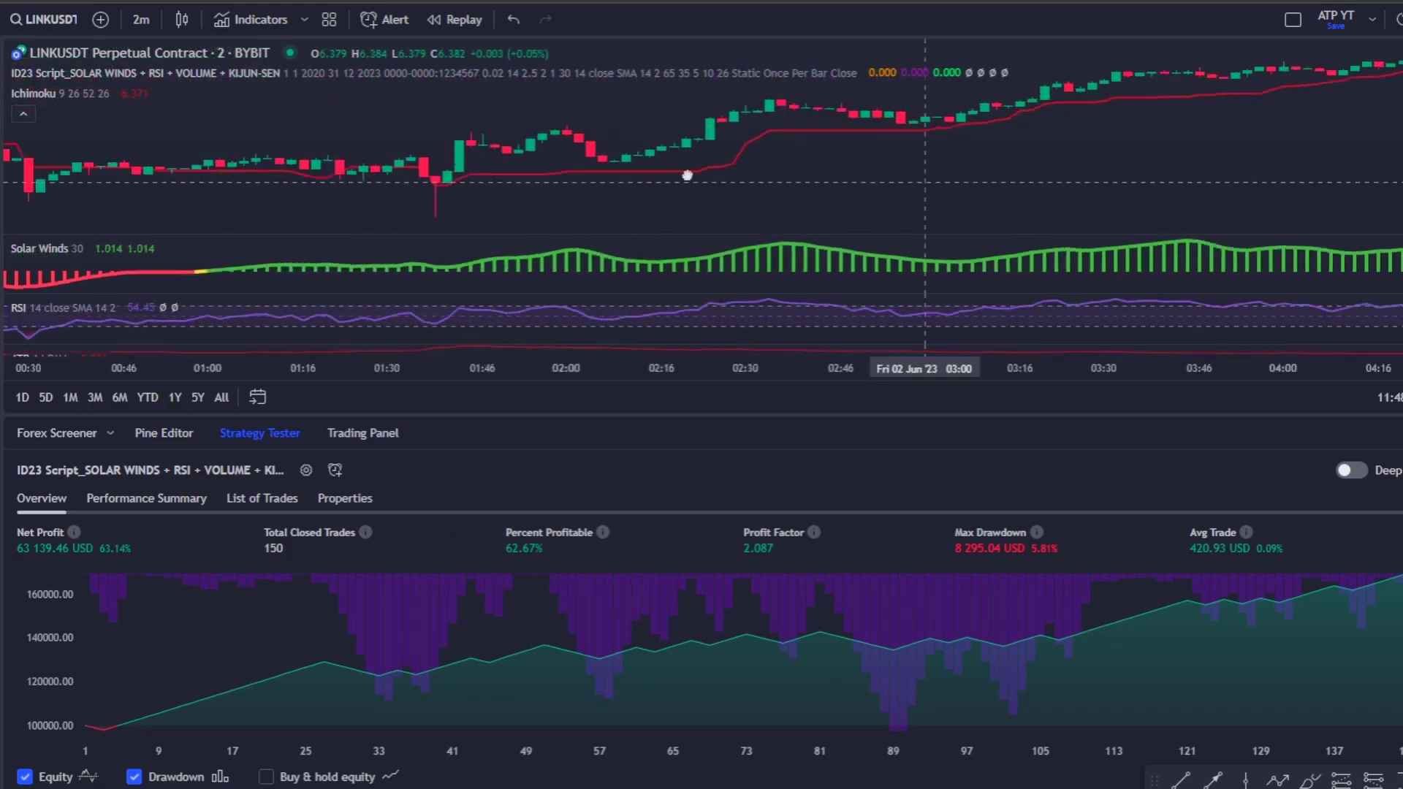
pyautogui.hscroll(5, 1064, 194)
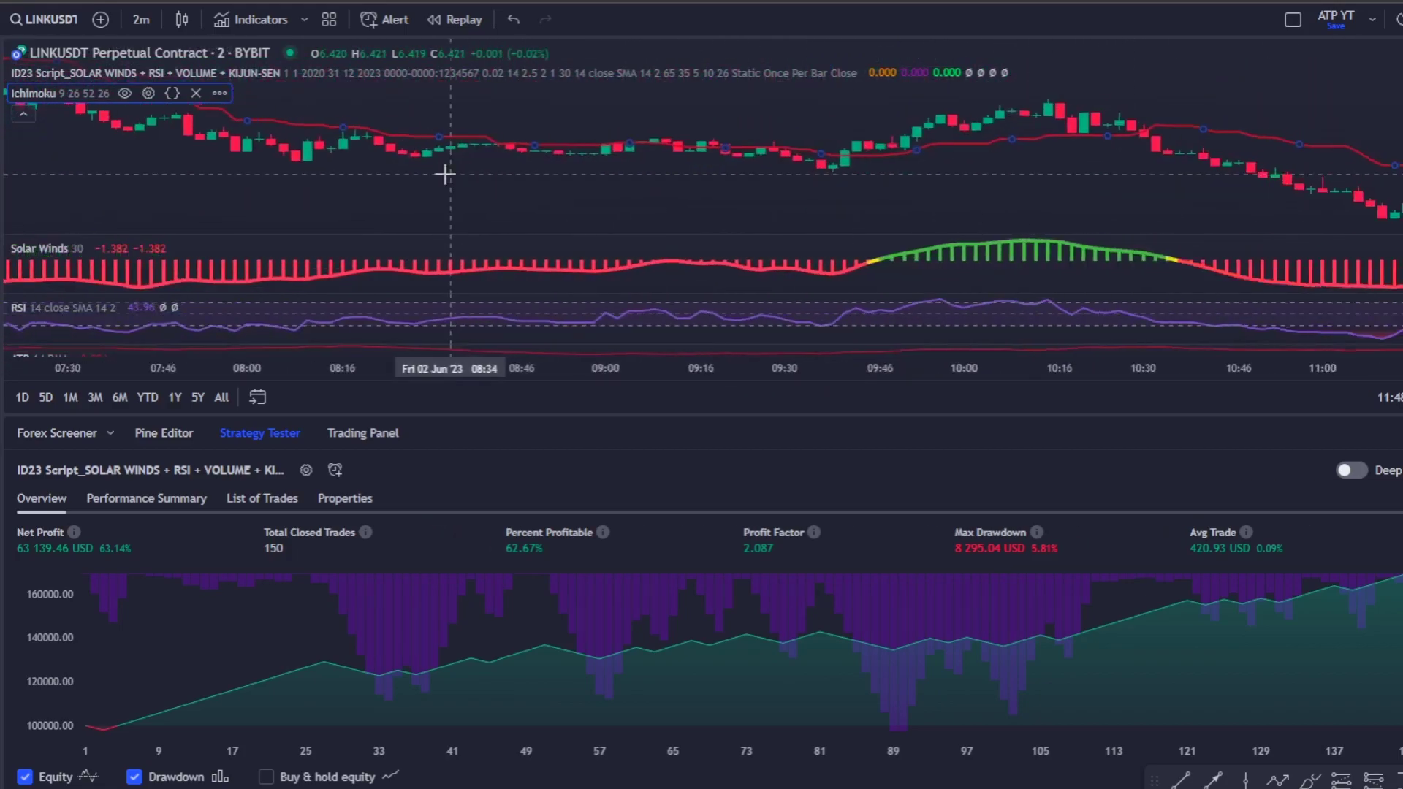
pyautogui.hscroll(3, 521, 185)
pyautogui.hscroll(4, 766, 190)
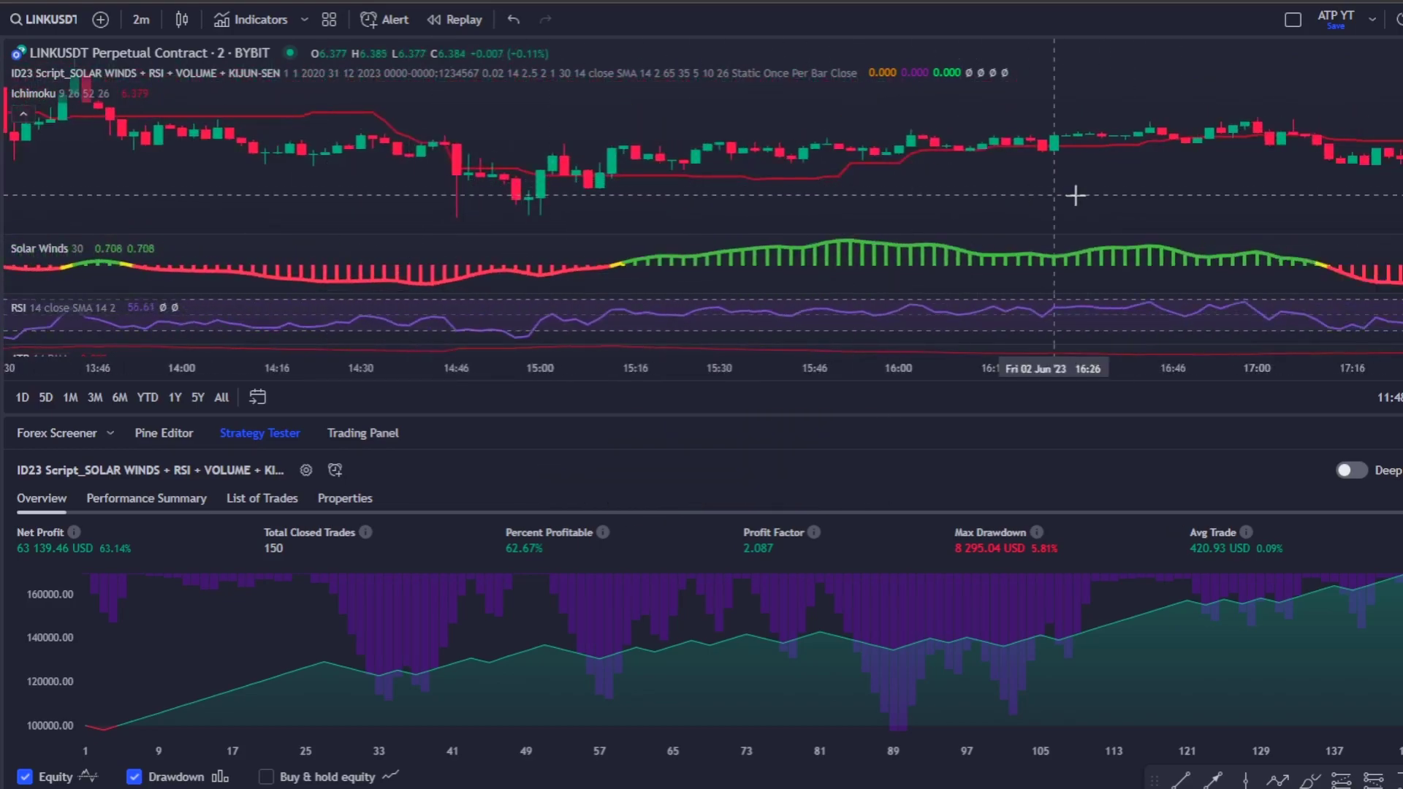
pyautogui.hscroll(8, 1078, 195)
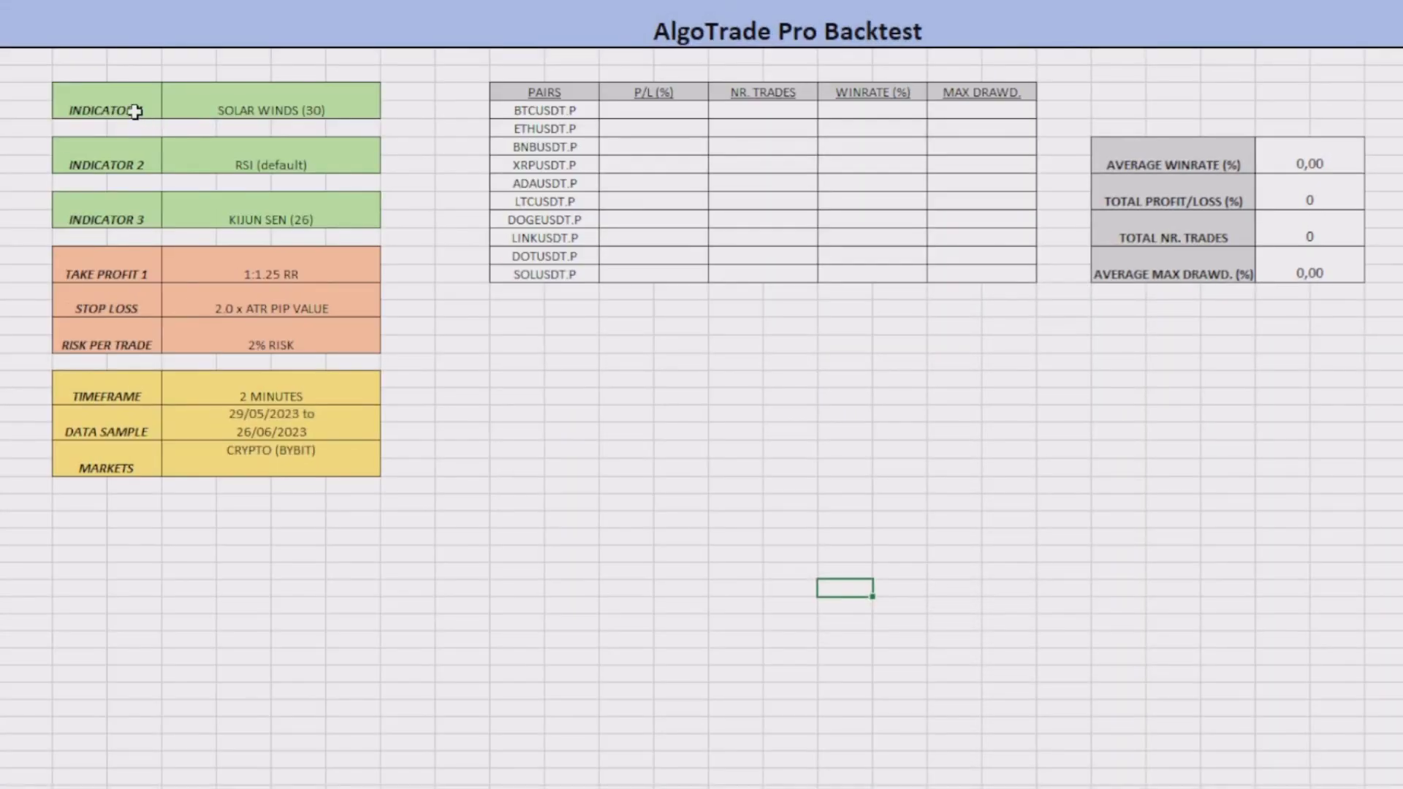
pyautogui.moveTo(134, 107); pyautogui.dragTo(251, 414)
pyautogui.click(518, 394)
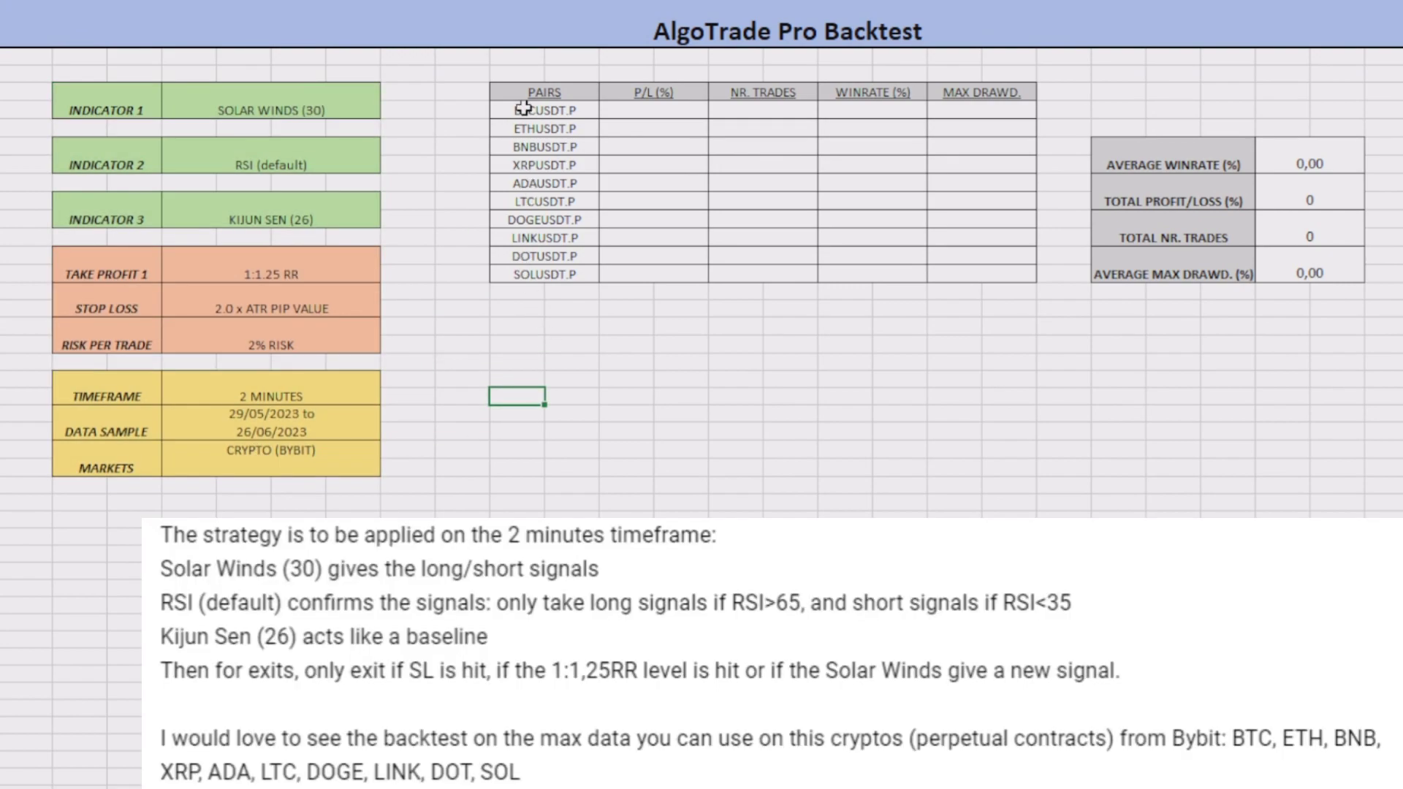
pyautogui.moveTo(526, 109); pyautogui.dragTo(997, 257)
pyautogui.click(993, 306)
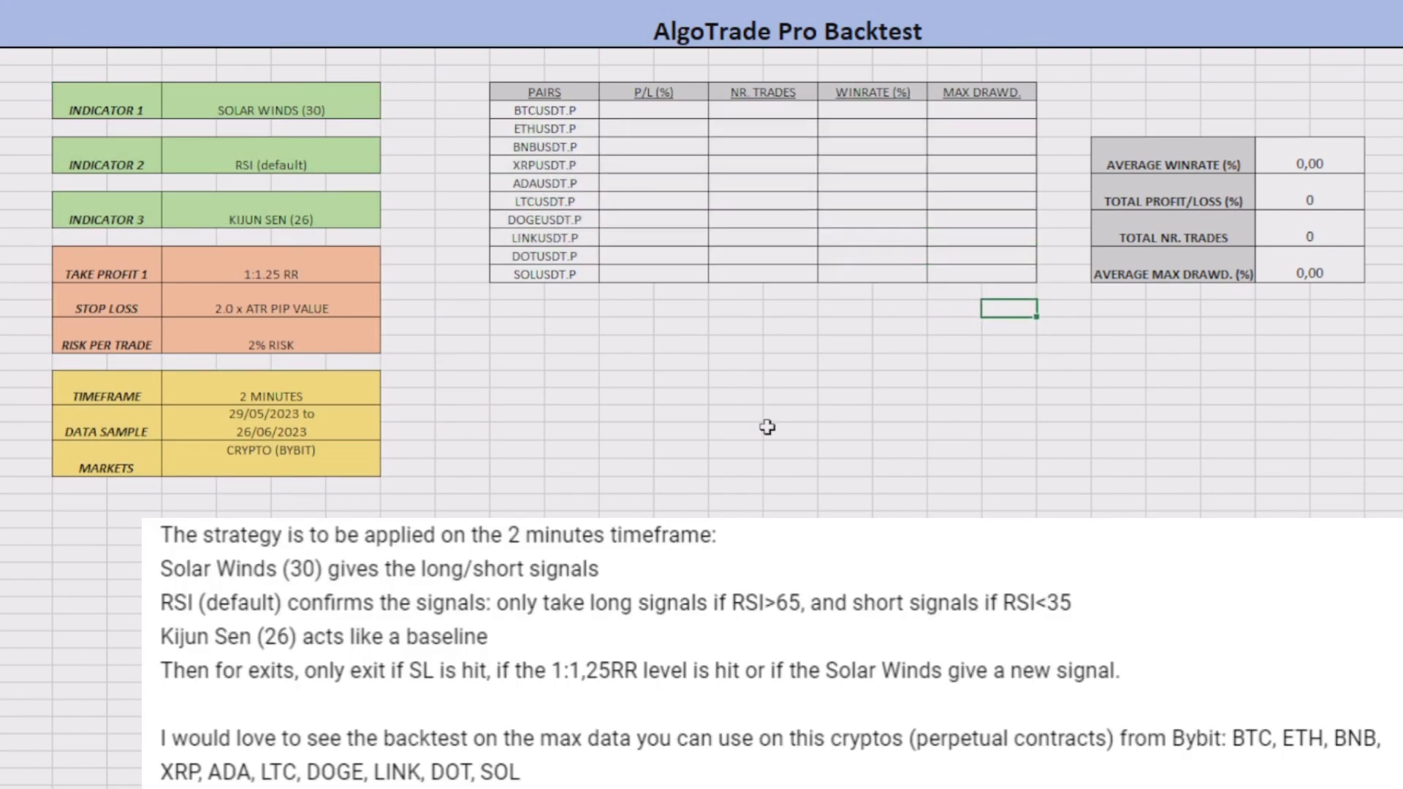
pyautogui.moveTo(130, 387); pyautogui.dragTo(382, 391)
pyautogui.click(461, 378)
pyautogui.moveTo(541, 129); pyautogui.dragTo(547, 276)
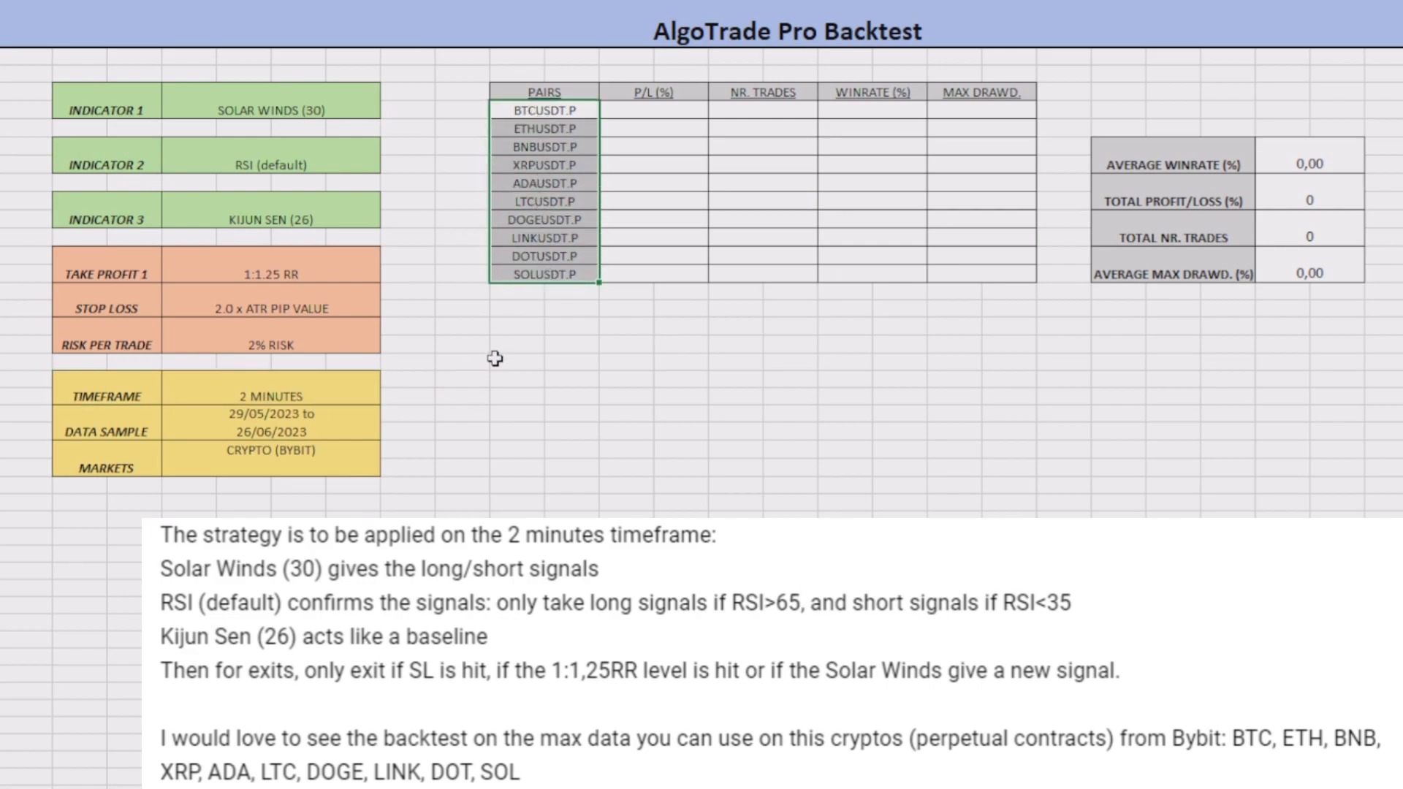
pyautogui.click(293, 461)
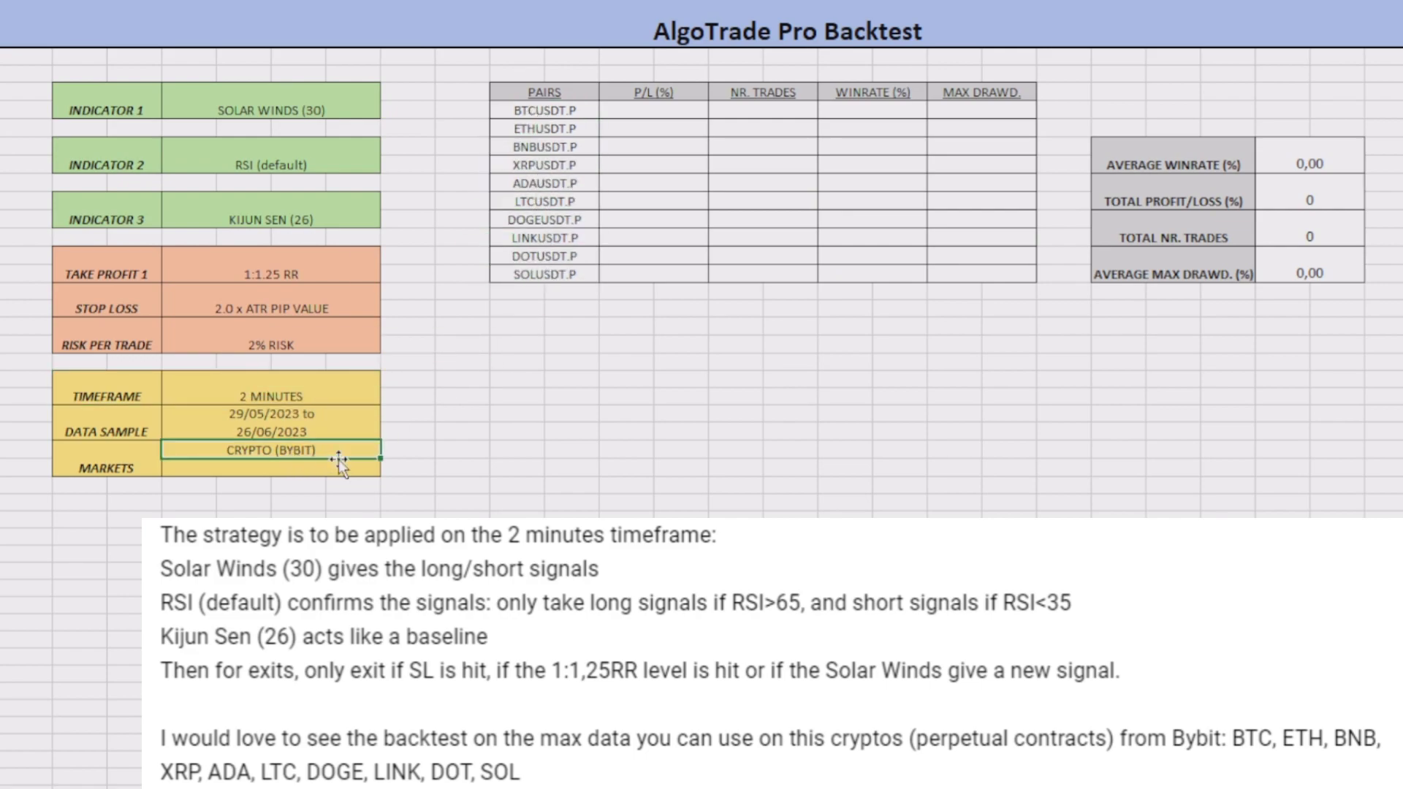
pyautogui.click(323, 470)
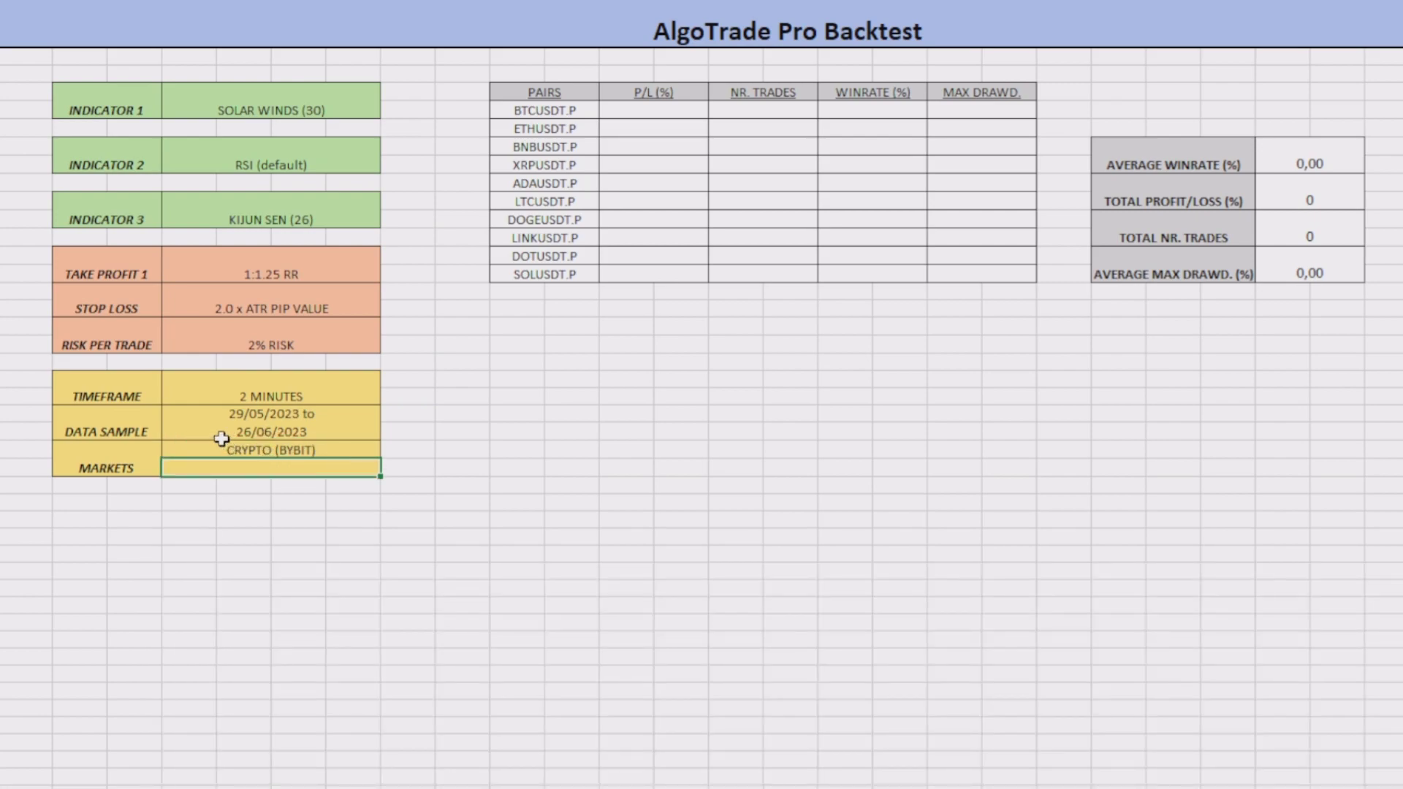
pyautogui.moveTo(178, 410); pyautogui.dragTo(333, 433)
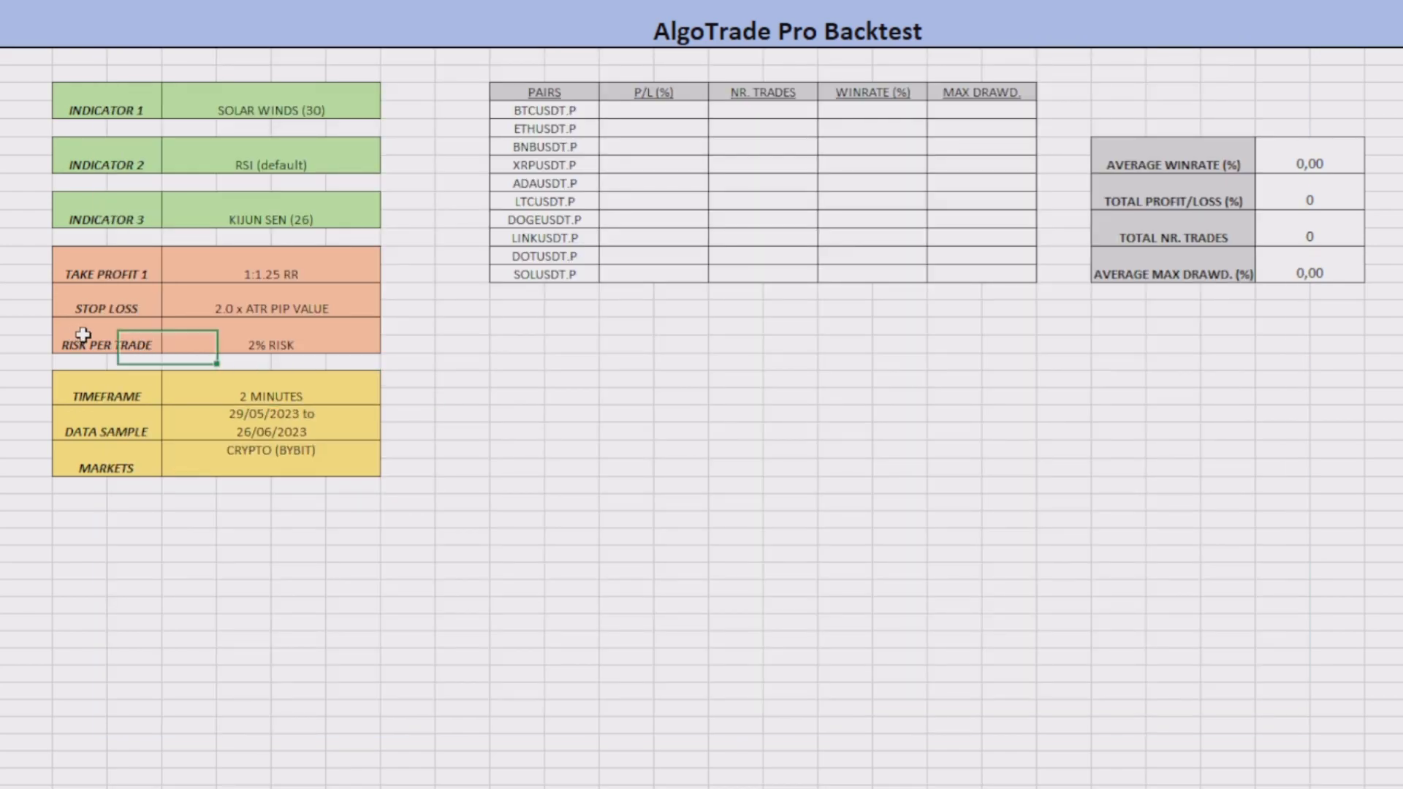
pyautogui.moveTo(87, 335); pyautogui.dragTo(340, 338)
pyautogui.click(407, 348)
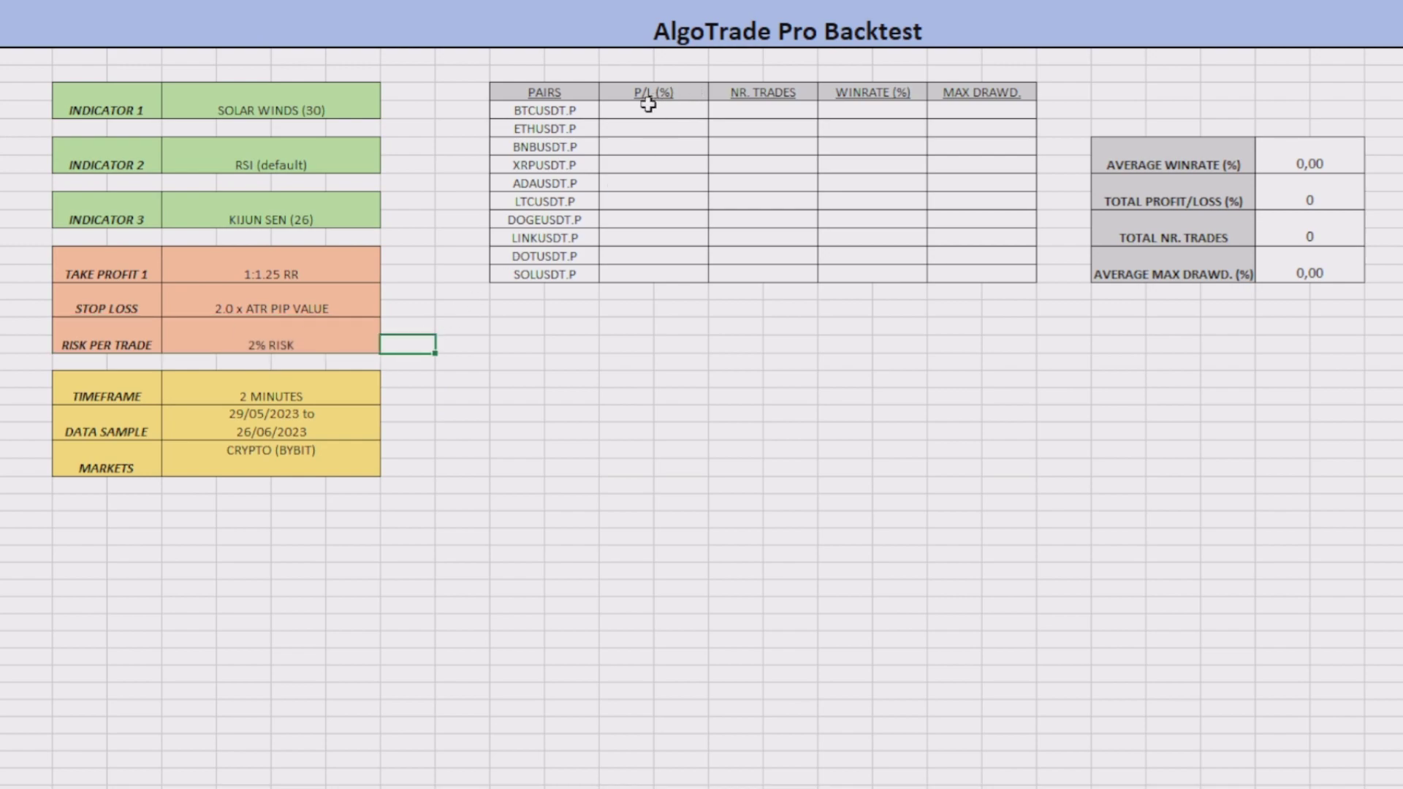
pyautogui.moveTo(649, 105); pyautogui.dragTo(965, 282)
pyautogui.click(955, 292)
pyautogui.moveTo(1133, 179); pyautogui.dragTo(1308, 273)
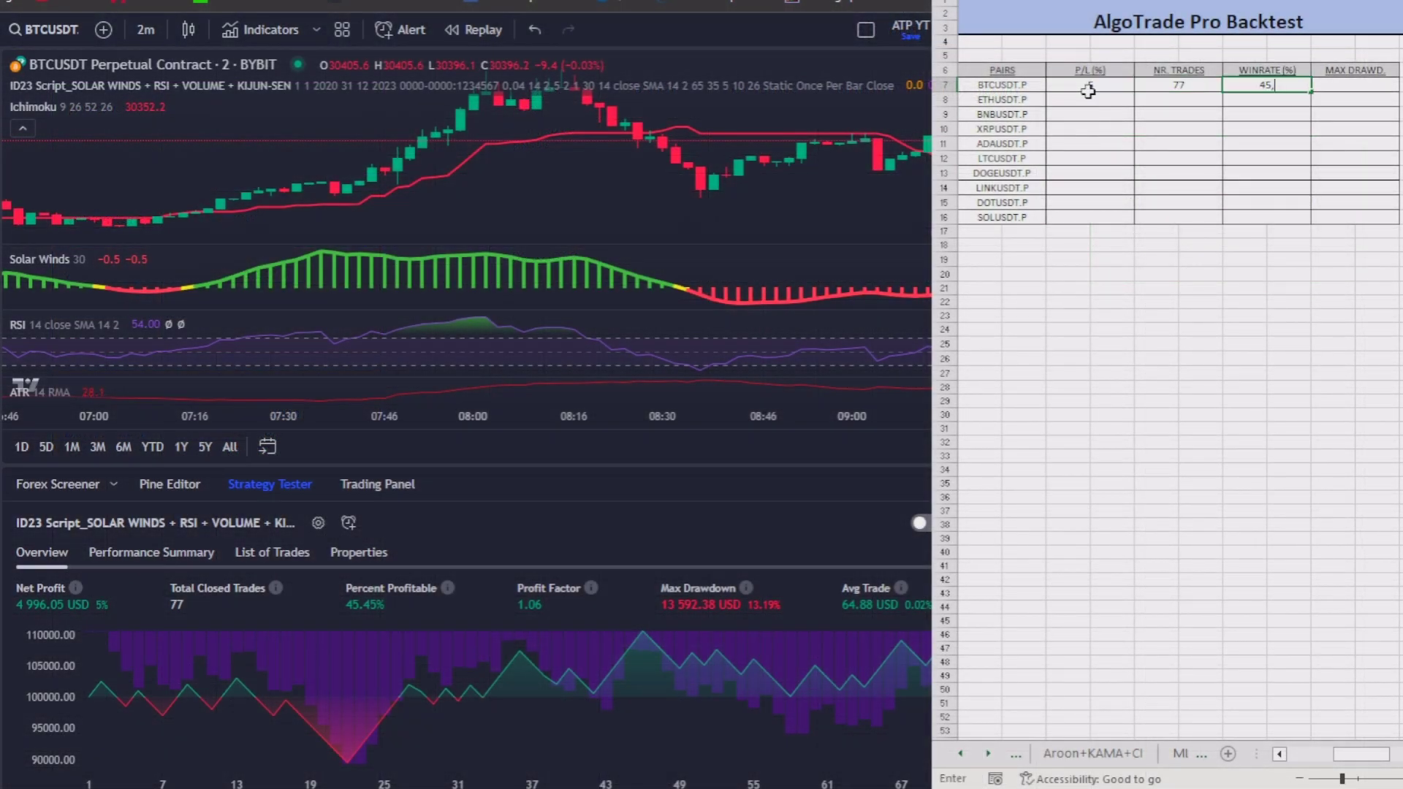
# Enter the values 13,1910,99, 89 and 47,19 in the results row, then load BNBUSDT
pyautogui.press('Tab')
pyautogui.write('13,1910,99')
pyautogui.press('Tab')
pyautogui.write('89')
pyautogui.press('Tab')
pyautogui.write('47,19')
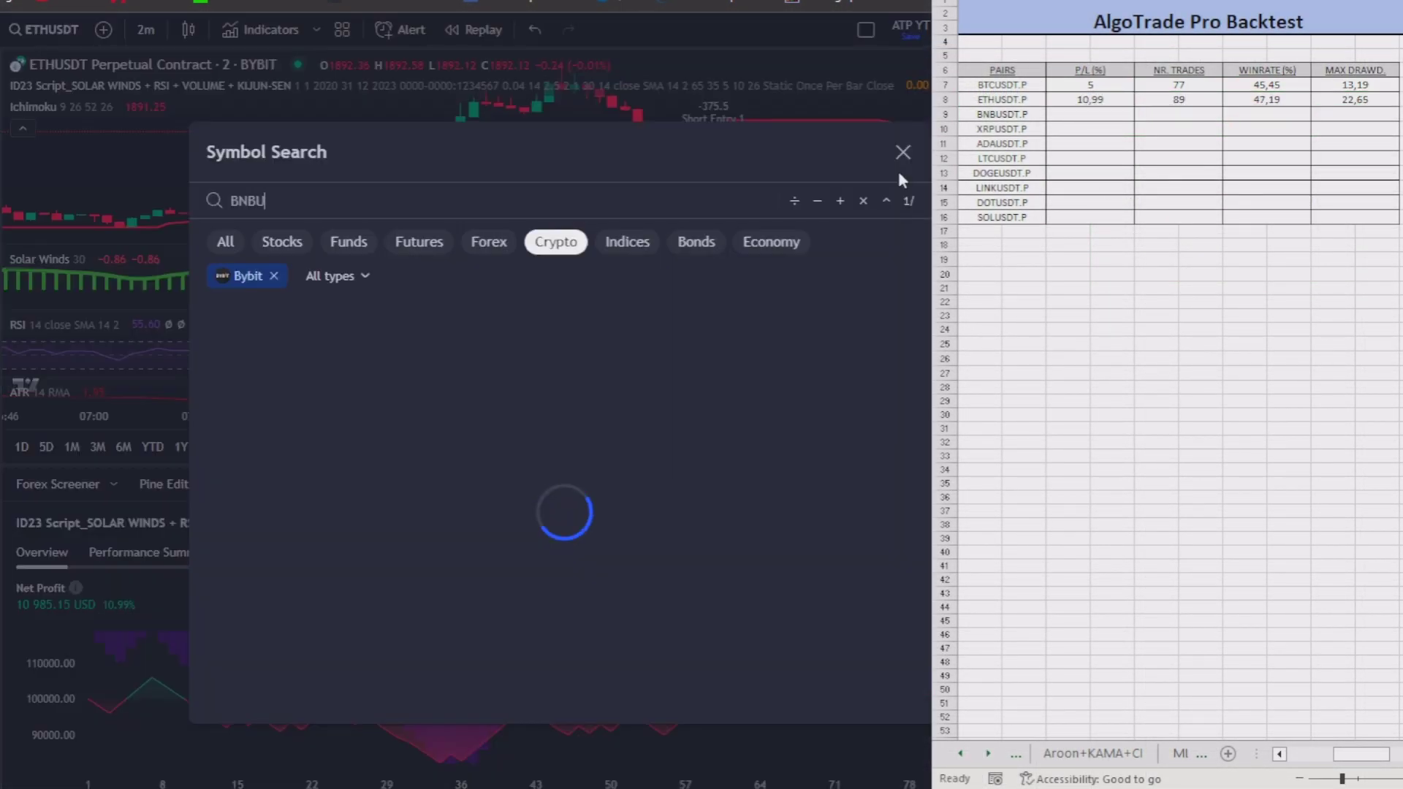
pyautogui.press('Return')
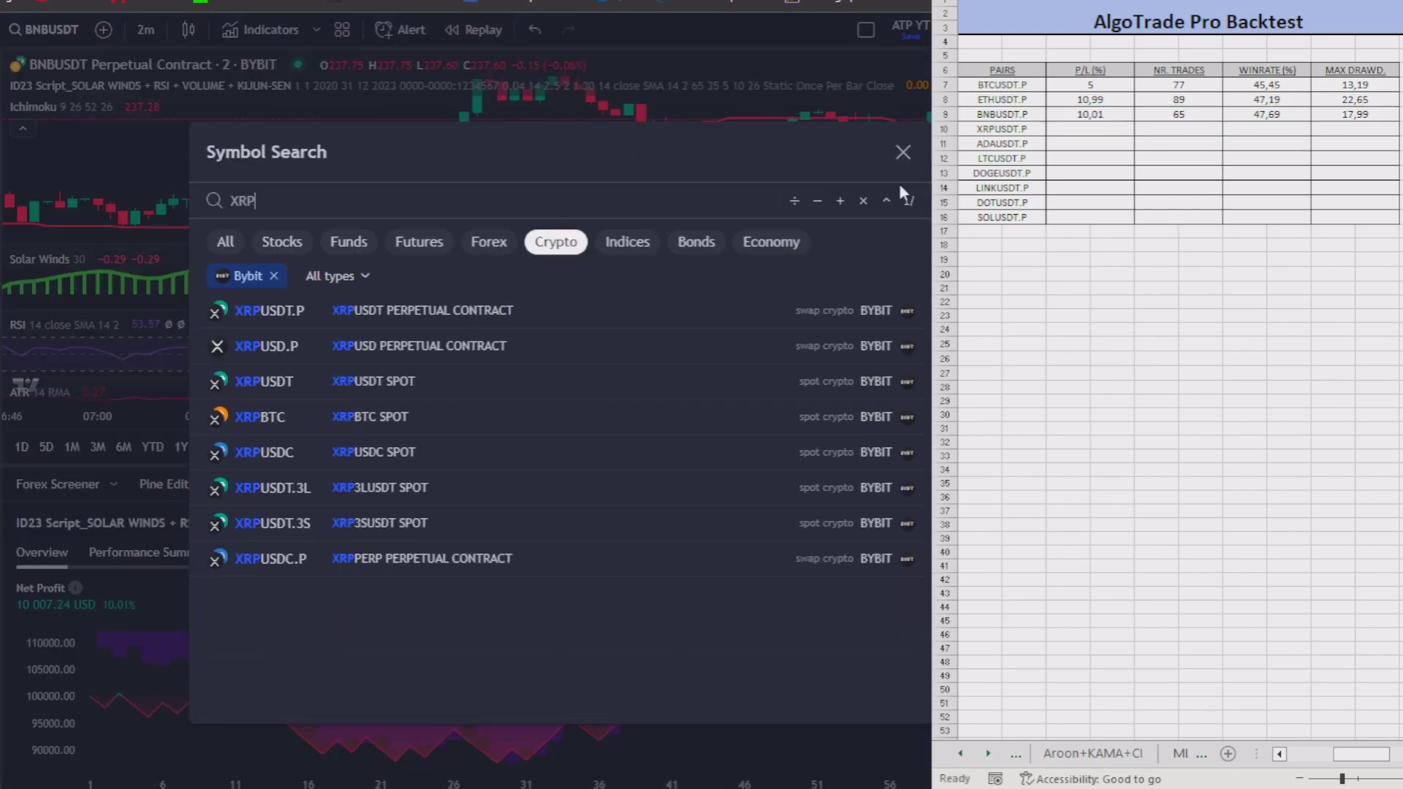
pyautogui.press('Return')
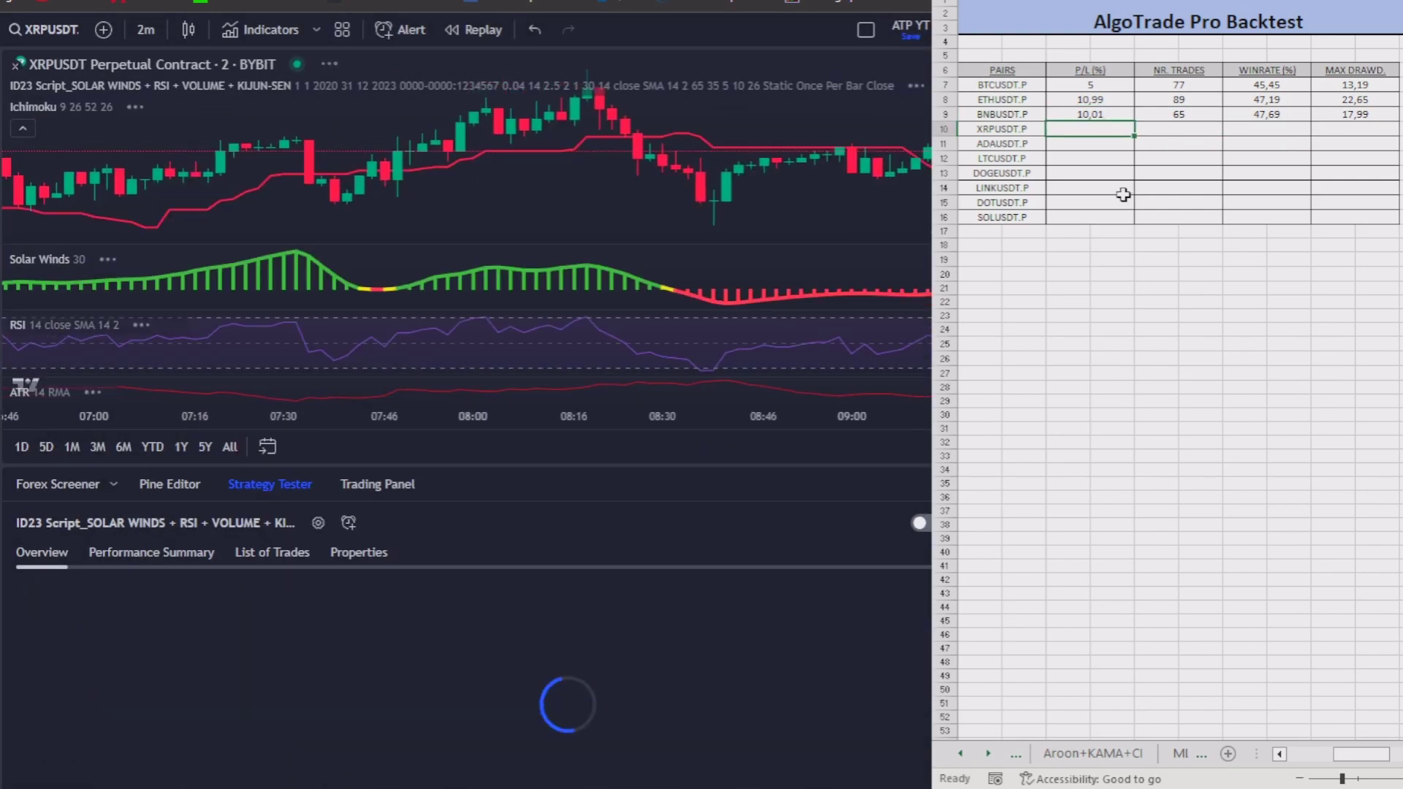
# Record 48,64 for the next pair, then fill the LINKUSDT row with 74, 63,51 and 5,81
pyautogui.write('48,64')
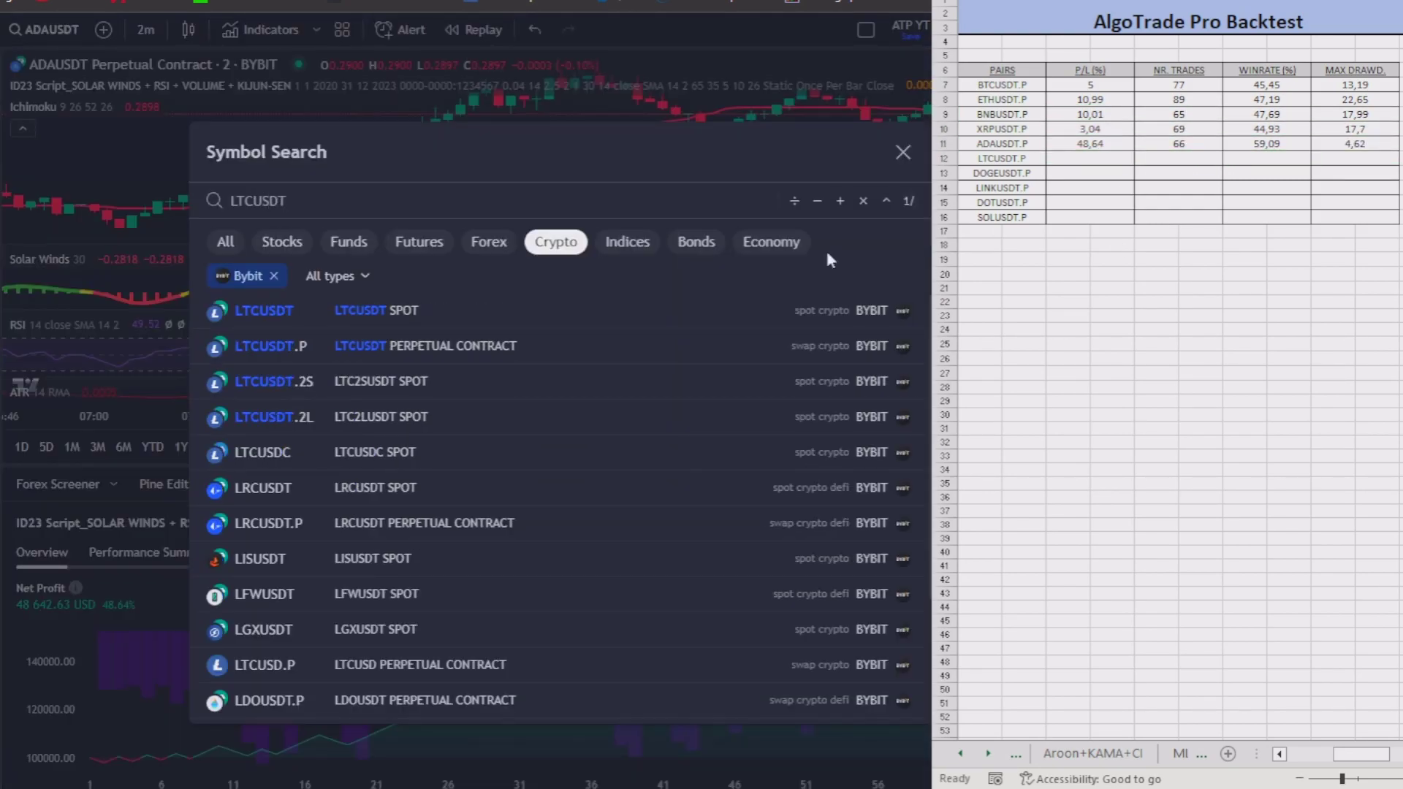
pyautogui.press('Return')
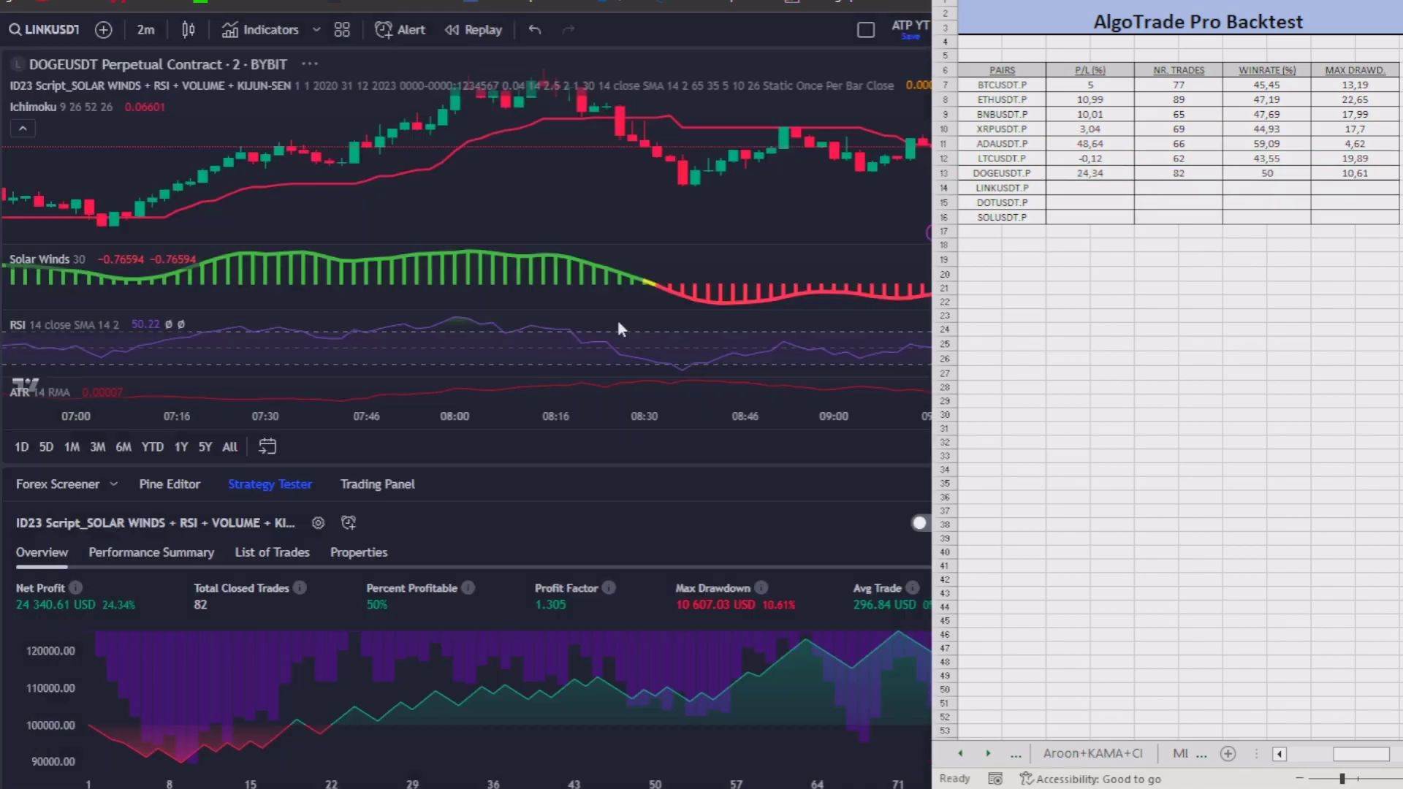
pyautogui.write('74')
pyautogui.press('Tab')
pyautogui.write('63,51')
pyautogui.press('Tab')
pyautogui.write('5,81')
pyautogui.press('Return')
# Load the DOTUSDT and then the SOLUSDT charts through Symbol Search
pyautogui.write('DOTUSDT')
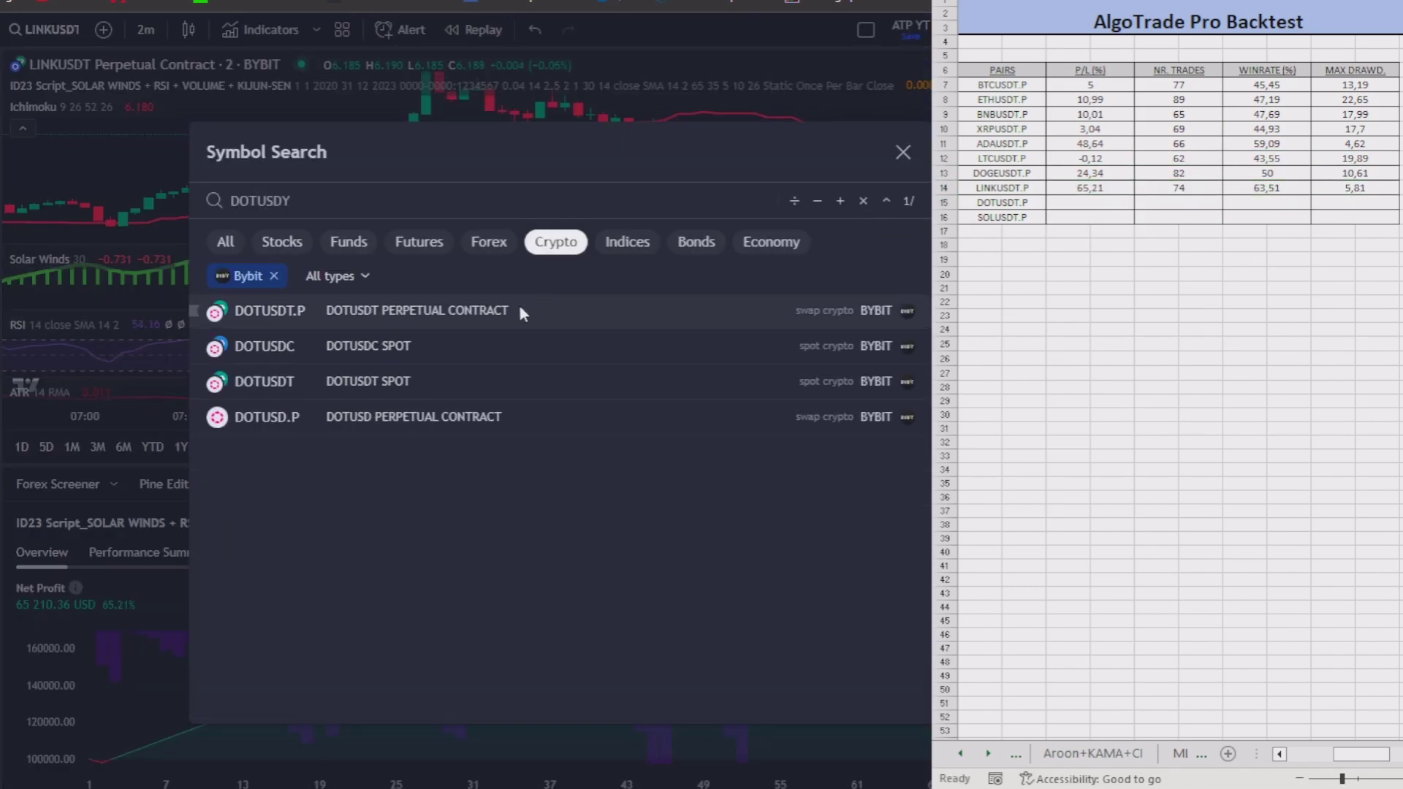
pyautogui.press('Return')
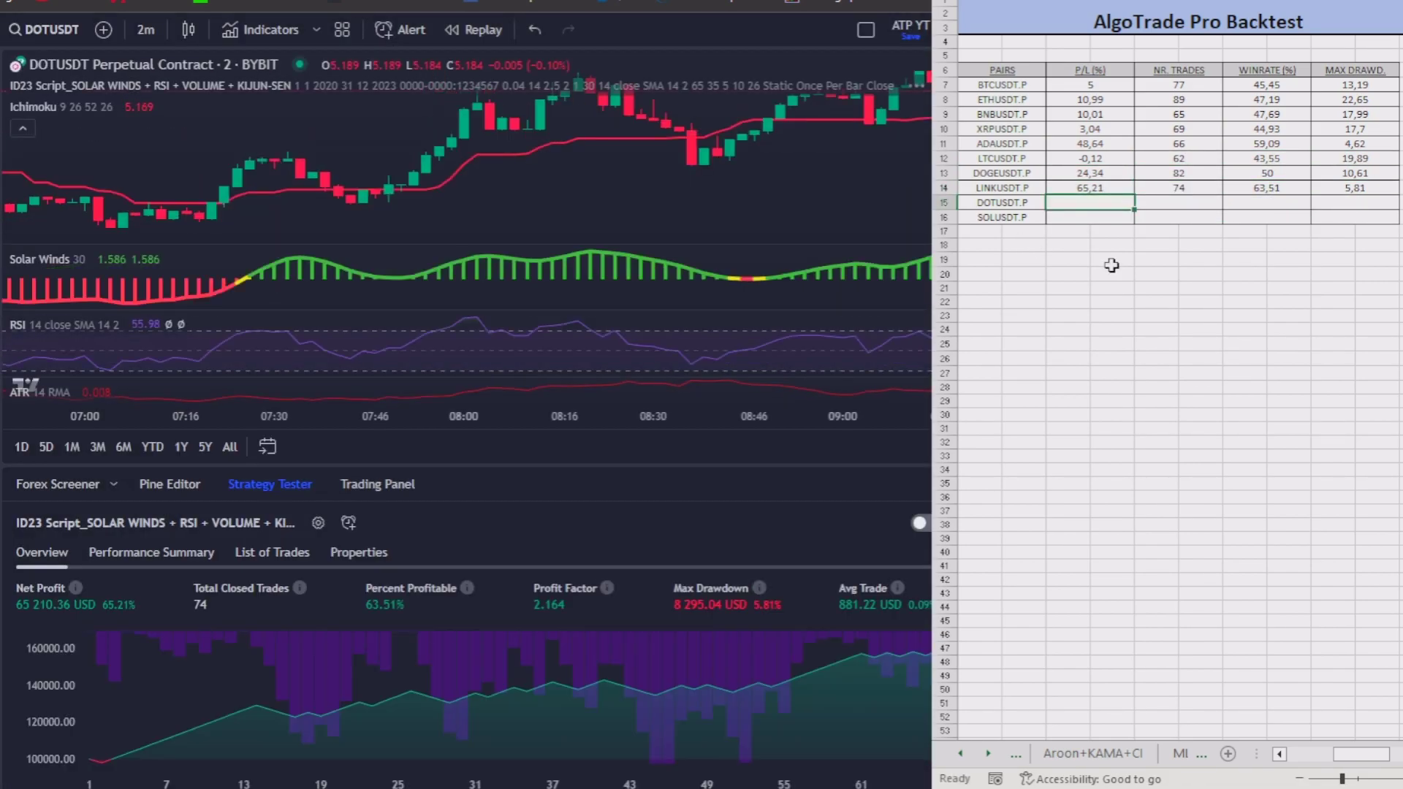
pyautogui.write('SOLU')
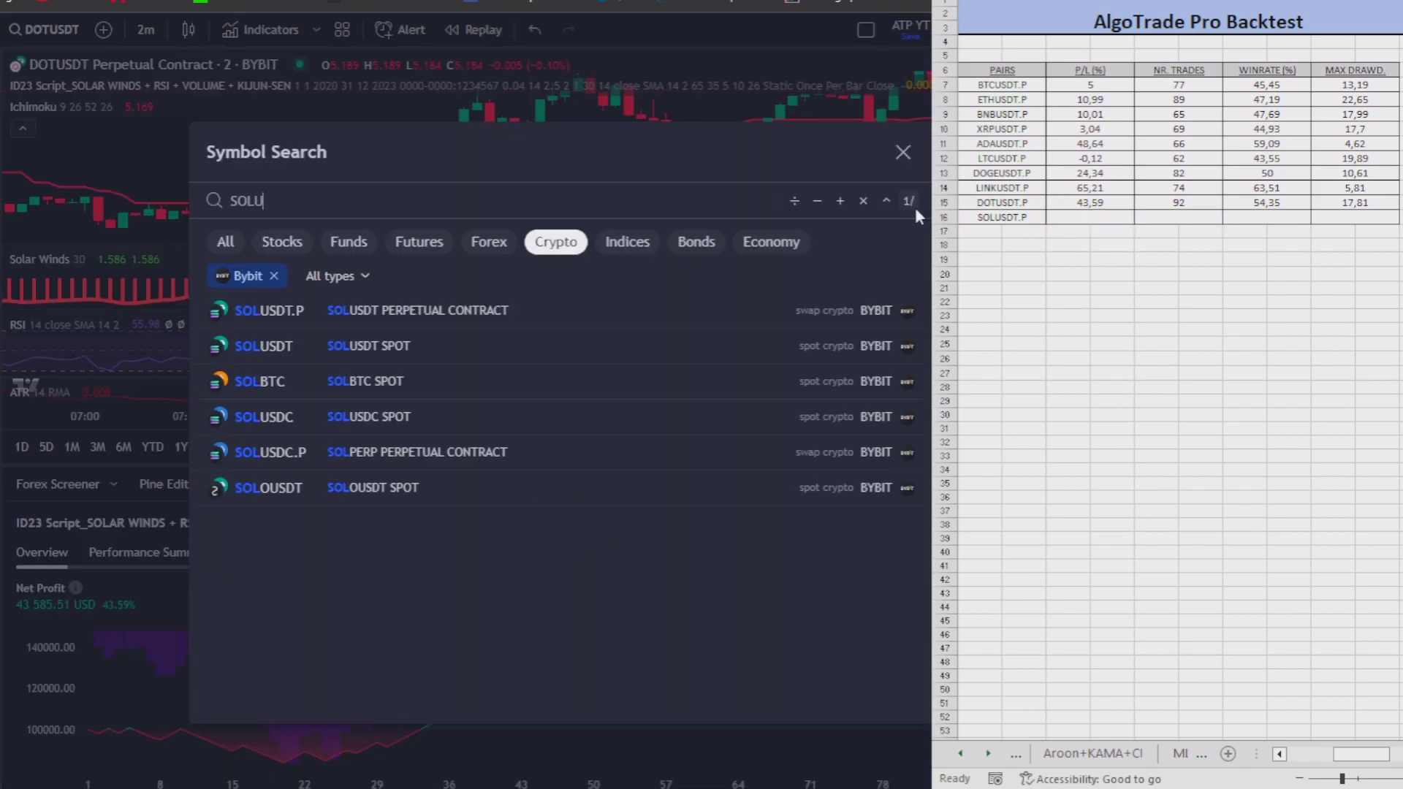
pyautogui.press('Return')
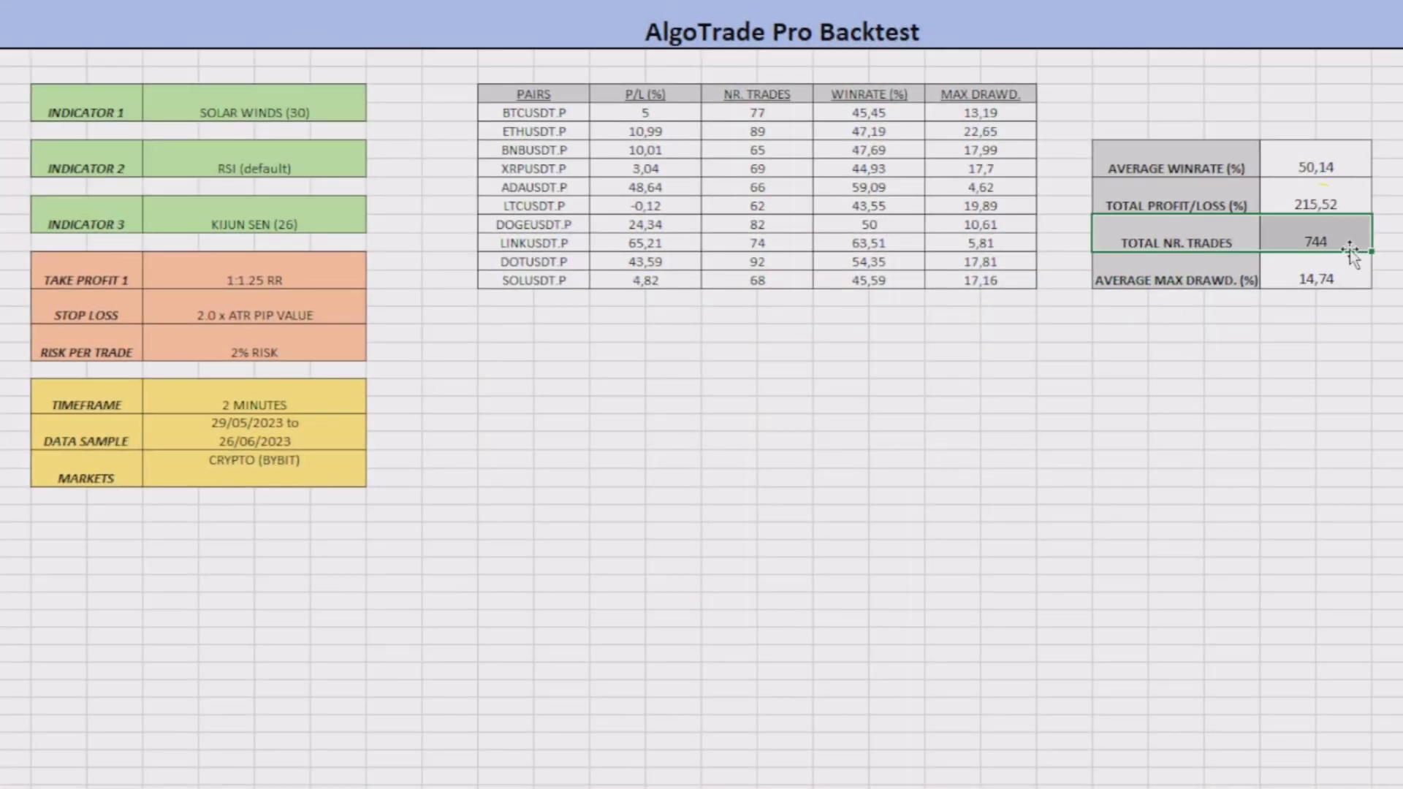
# On the backtest sheet, point out the 744 total trades and highlight the settings and P/L-to-winrate results
pyautogui.click(1353, 248)
pyautogui.moveTo(156, 133); pyautogui.dragTo(313, 502)
pyautogui.click(449, 478)
pyautogui.moveTo(628, 115); pyautogui.dragTo(928, 286)
pyautogui.click(980, 353)
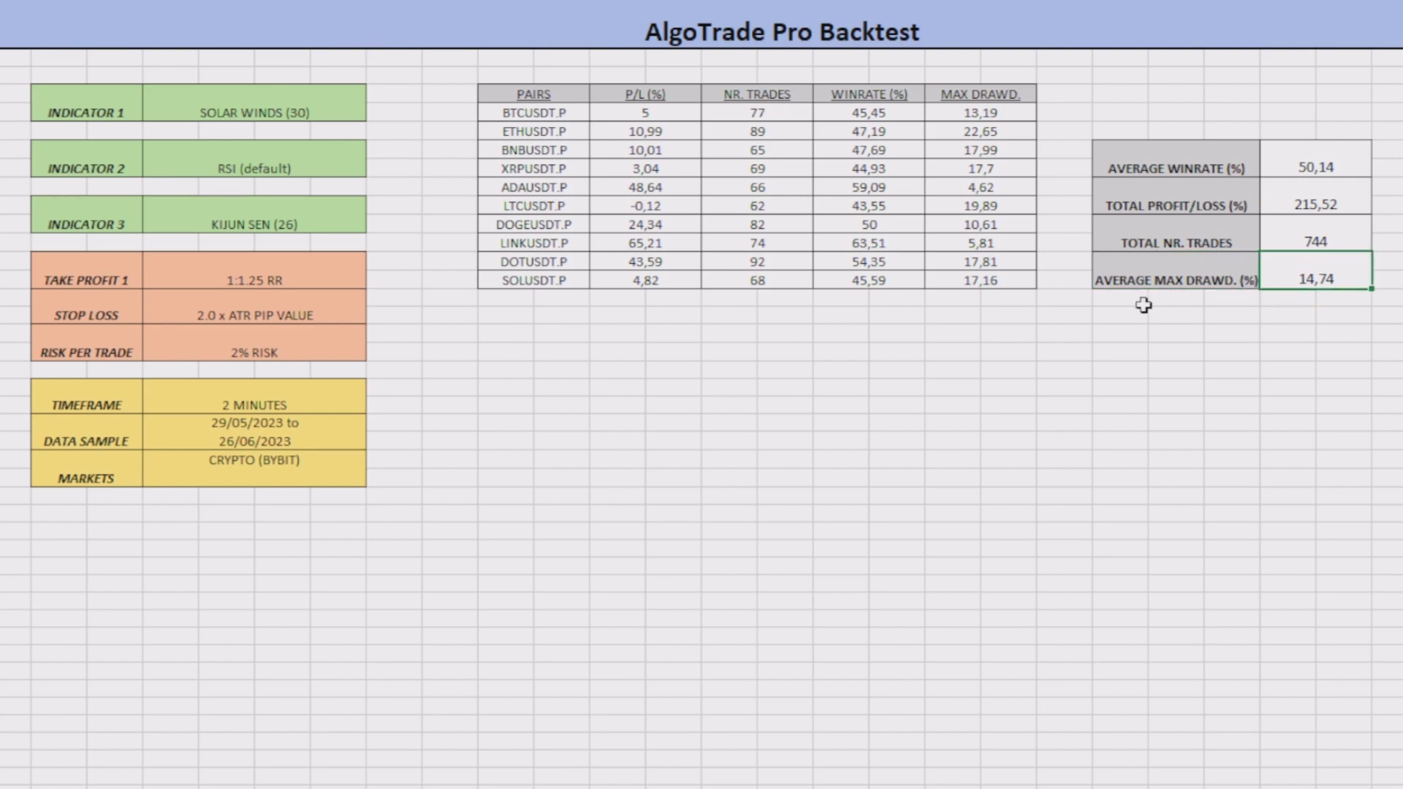
# Highlight the settings table, the list of pairs and the summary values 50,14 to 14,74
pyautogui.moveTo(135, 117)
pyautogui.mouseDown()
pyautogui.moveTo(263, 212)
pyautogui.moveTo(283, 485)
pyautogui.mouseUp()
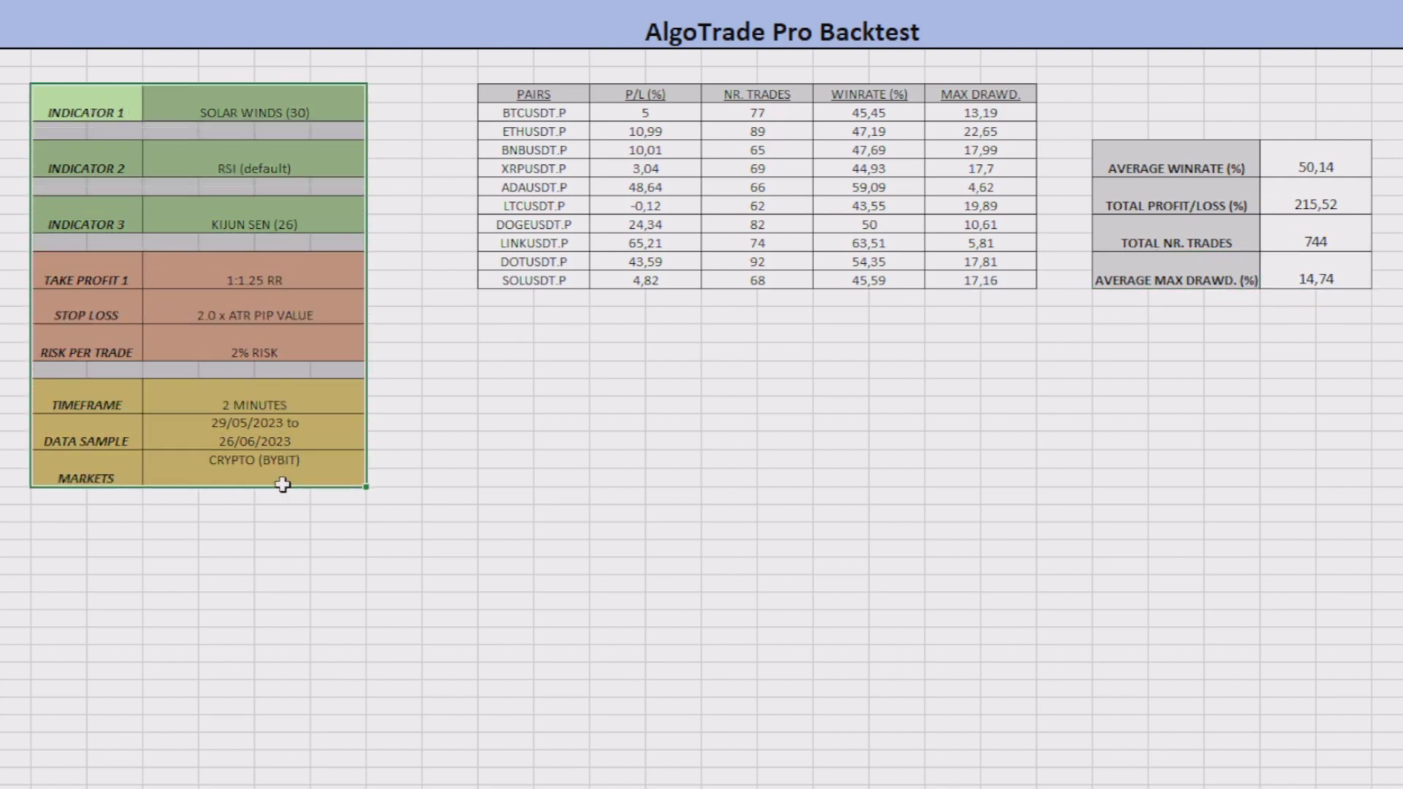
pyautogui.click(480, 356)
pyautogui.moveTo(547, 113); pyautogui.dragTo(585, 322)
pyautogui.click(577, 333)
pyautogui.moveTo(1341, 157); pyautogui.dragTo(1338, 285)
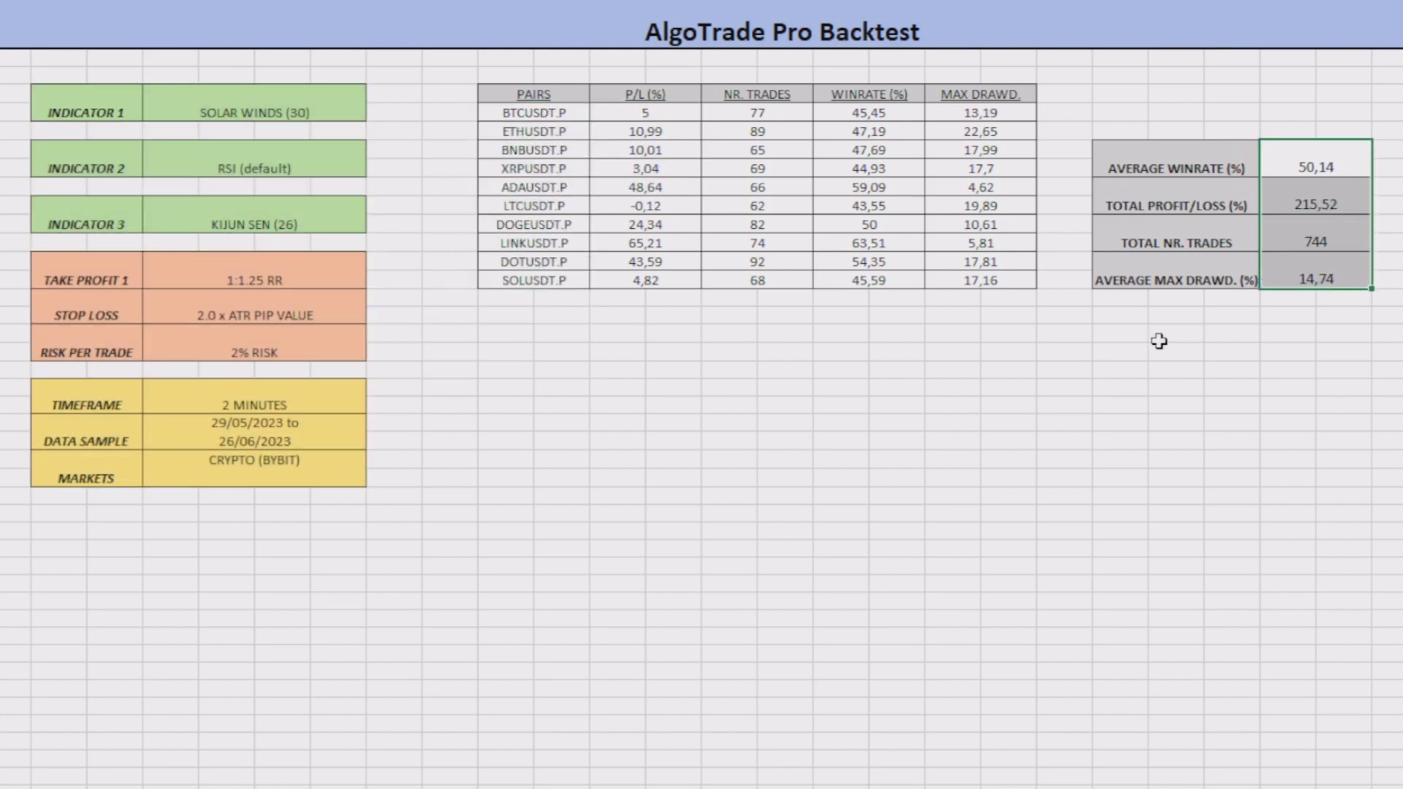
pyautogui.click(1120, 314)
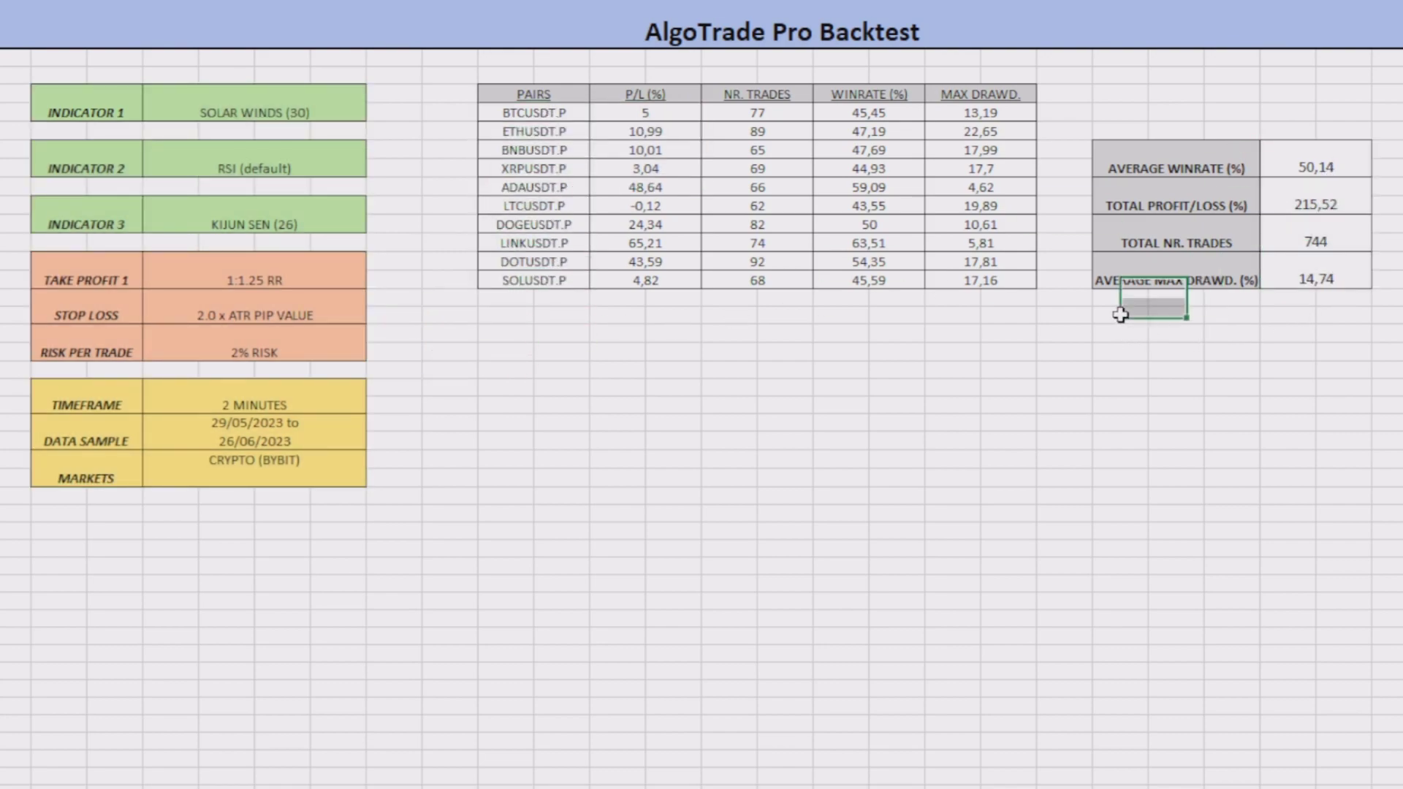
# Highlight the per-pair results for BTCUSDT, ETHUSDT, BNBUSDT, XRPUSDT, ADAUSDT and LINKUSDT
pyautogui.moveTo(570, 112); pyautogui.dragTo(950, 114)
pyautogui.moveTo(544, 131); pyautogui.dragTo(821, 168)
pyautogui.click(552, 169)
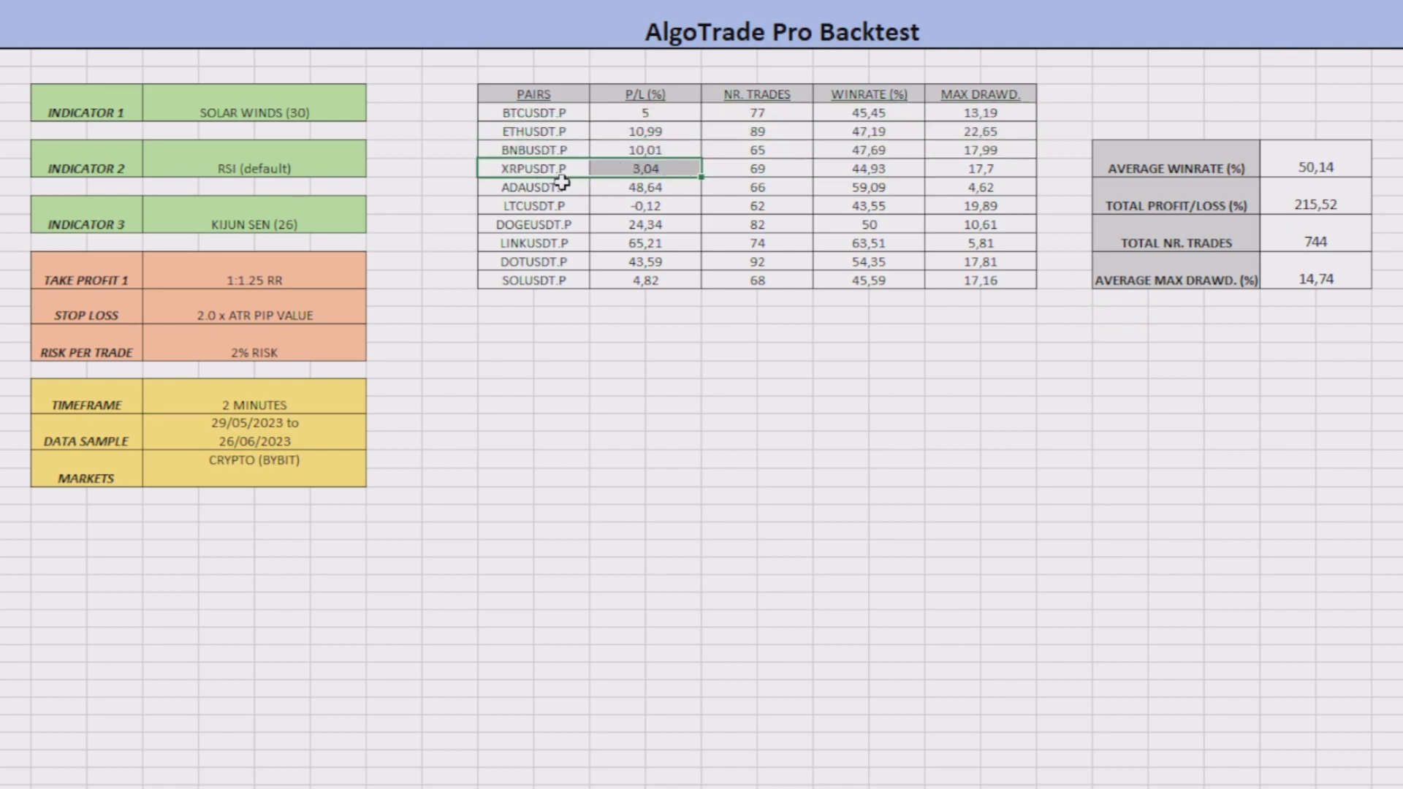
pyautogui.moveTo(559, 187); pyautogui.dragTo(643, 187)
pyautogui.moveTo(533, 243); pyautogui.dragTo(643, 242)
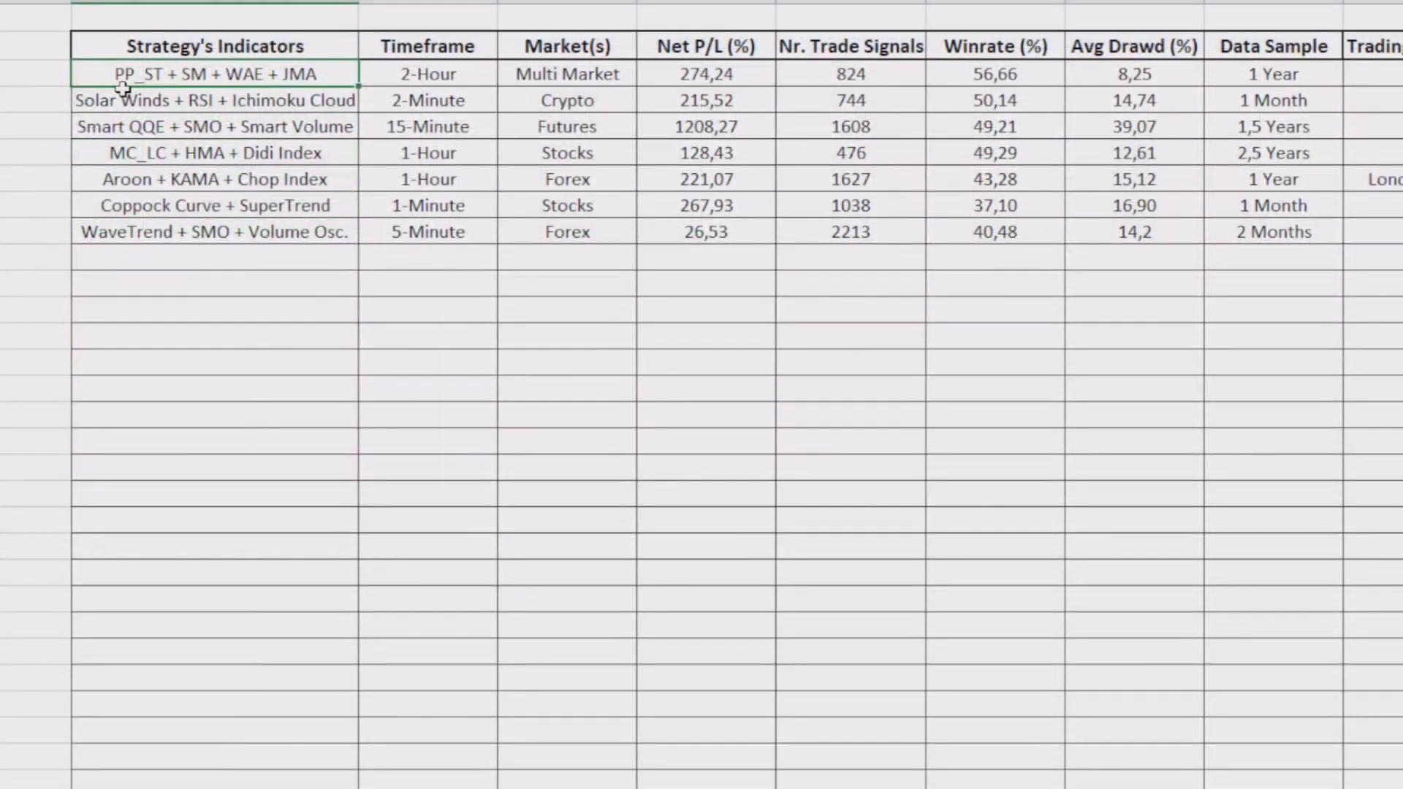
# Compare Solar Winds with PP_ST: trades 744 vs 824, winrate 50,14 vs 56,66, drawdown 14,74 vs 8,25
pyautogui.moveTo(122, 91); pyautogui.dragTo(1352, 100)
pyautogui.click(850, 361)
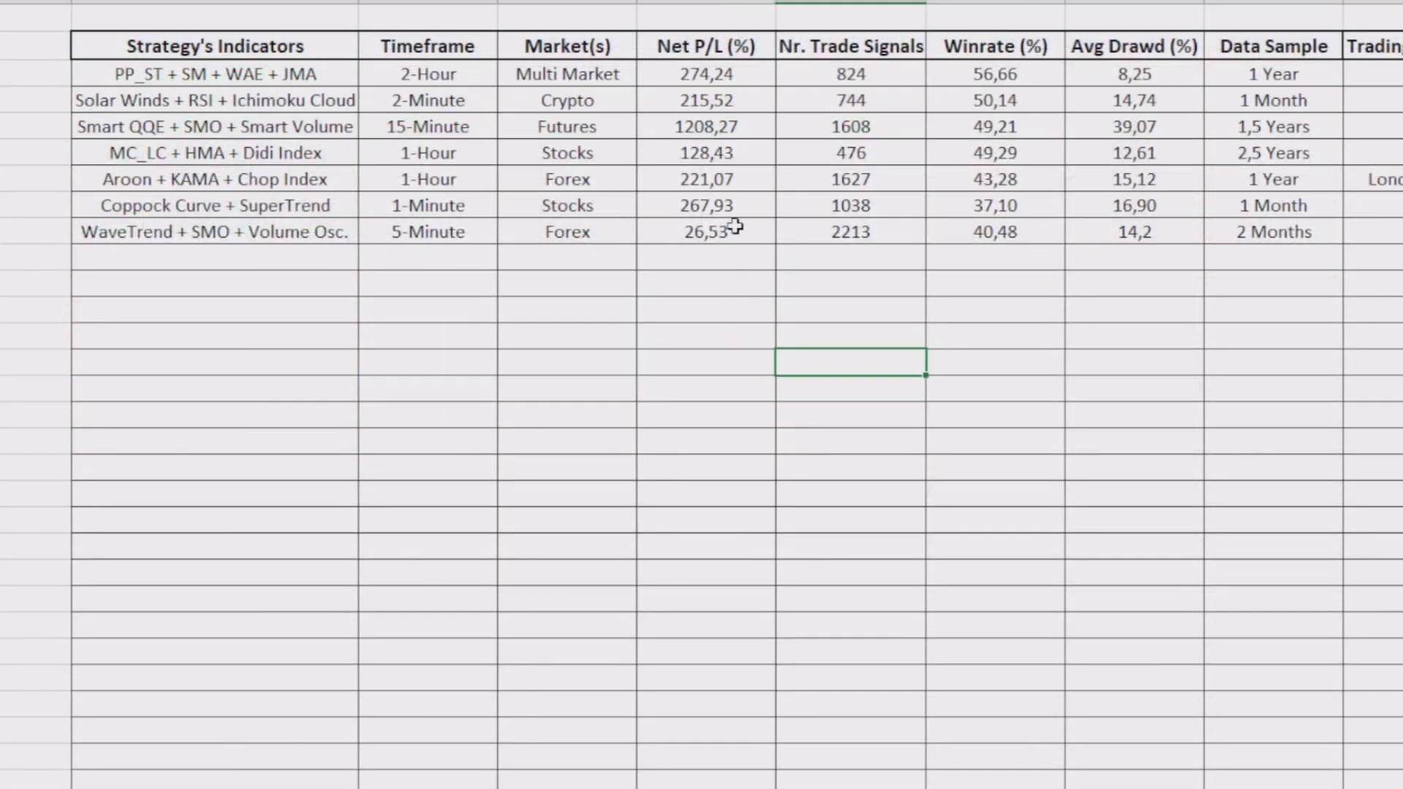
pyautogui.moveTo(706, 153); pyautogui.dragTo(706, 179)
pyautogui.moveTo(706, 74); pyautogui.dragTo(706, 100)
pyautogui.moveTo(851, 73); pyautogui.dragTo(851, 100)
pyautogui.moveTo(998, 74); pyautogui.dragTo(1018, 101)
pyautogui.moveTo(1132, 74); pyautogui.dragTo(1138, 100)
pyautogui.click(1161, 177)
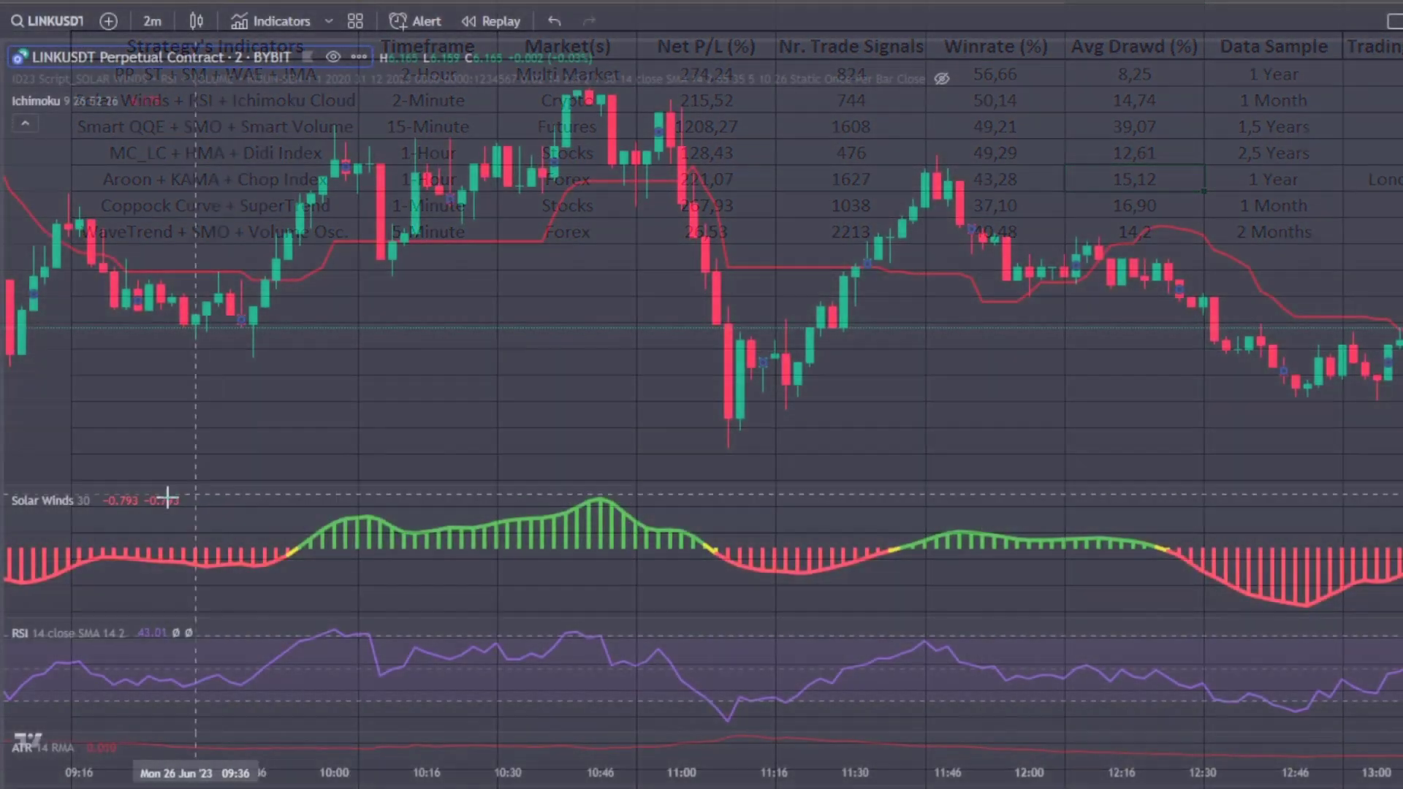
pyautogui.moveTo(141, 501)
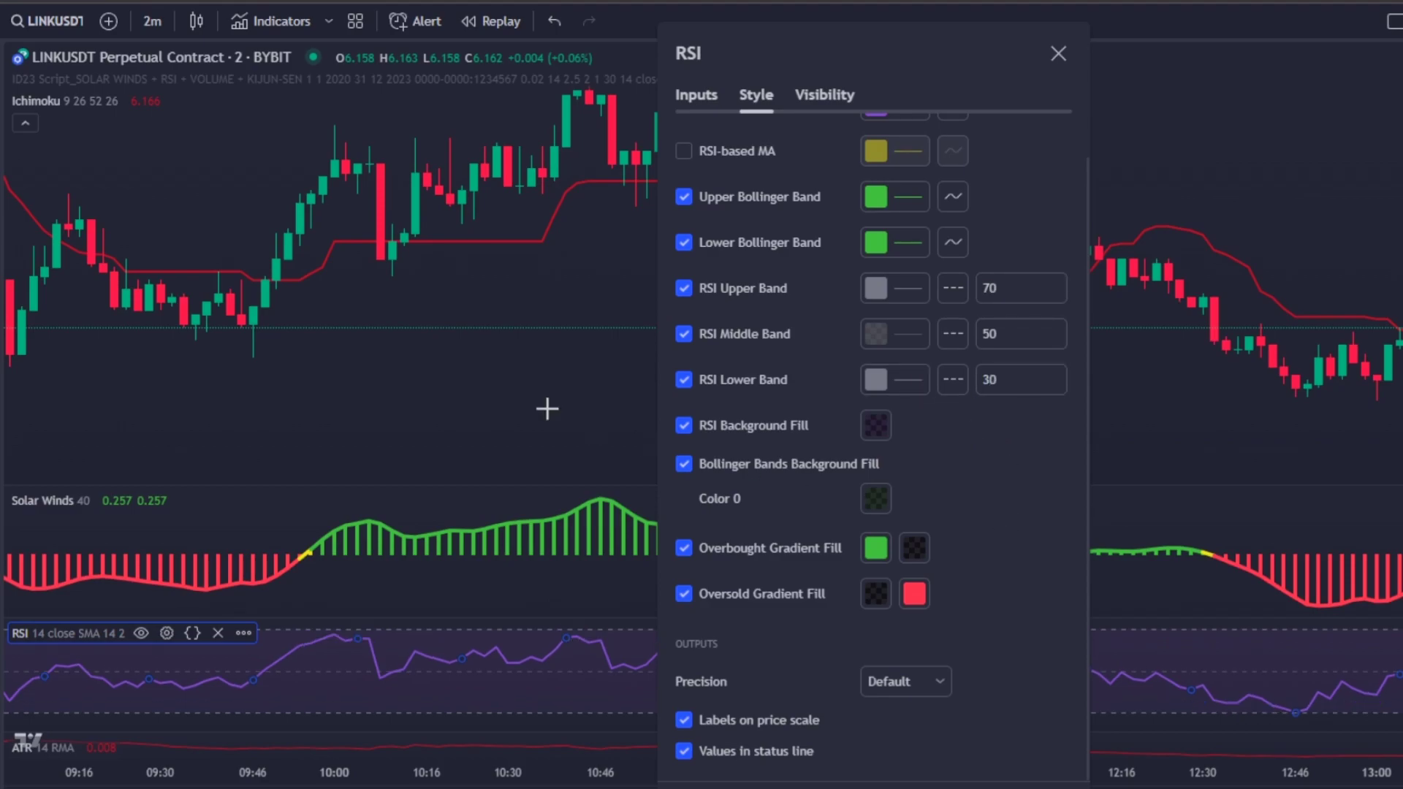
pyautogui.press('Escape')
pyautogui.click(177, 263)
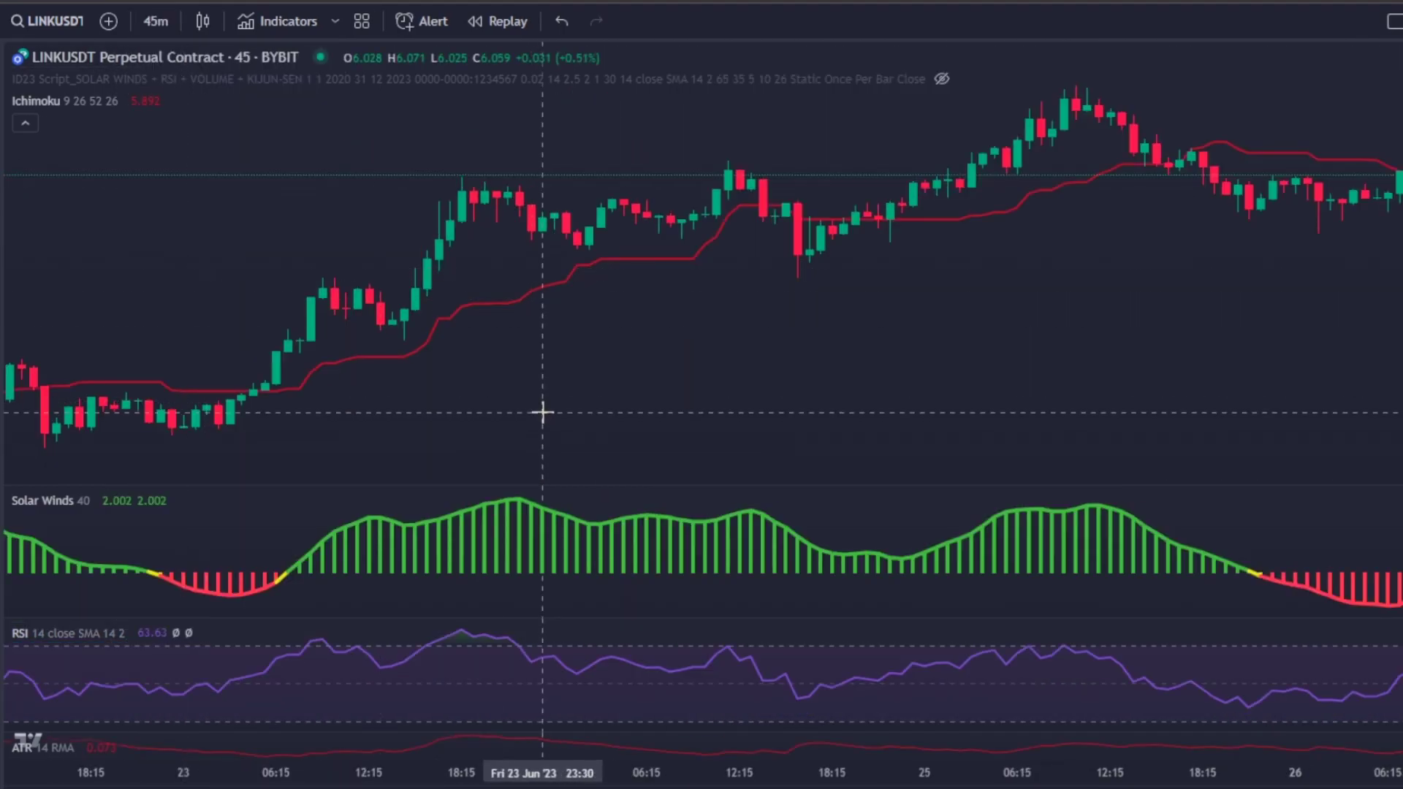
pyautogui.moveTo(543, 413); pyautogui.dragTo(1038, 416)
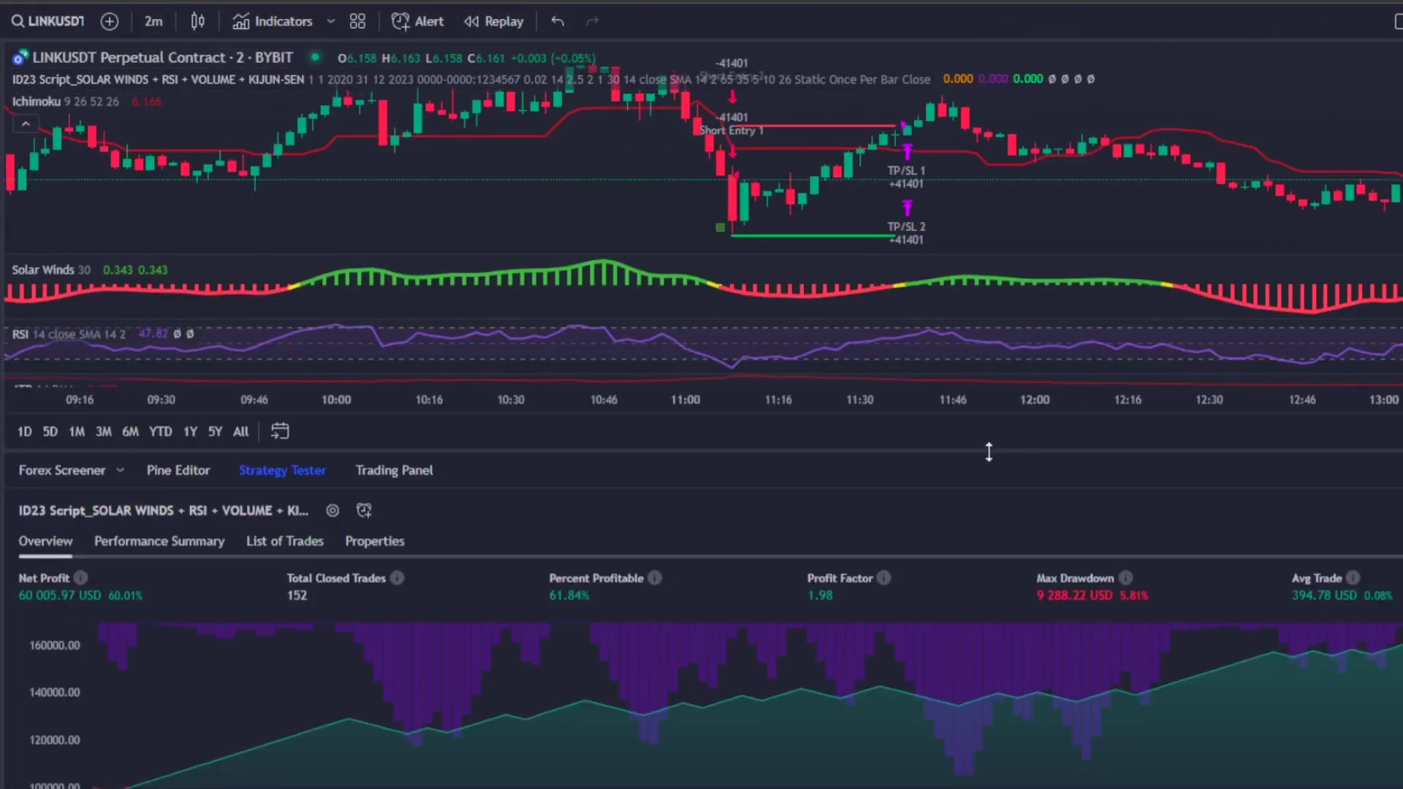
pyautogui.moveTo(989, 452); pyautogui.dragTo(996, 566)
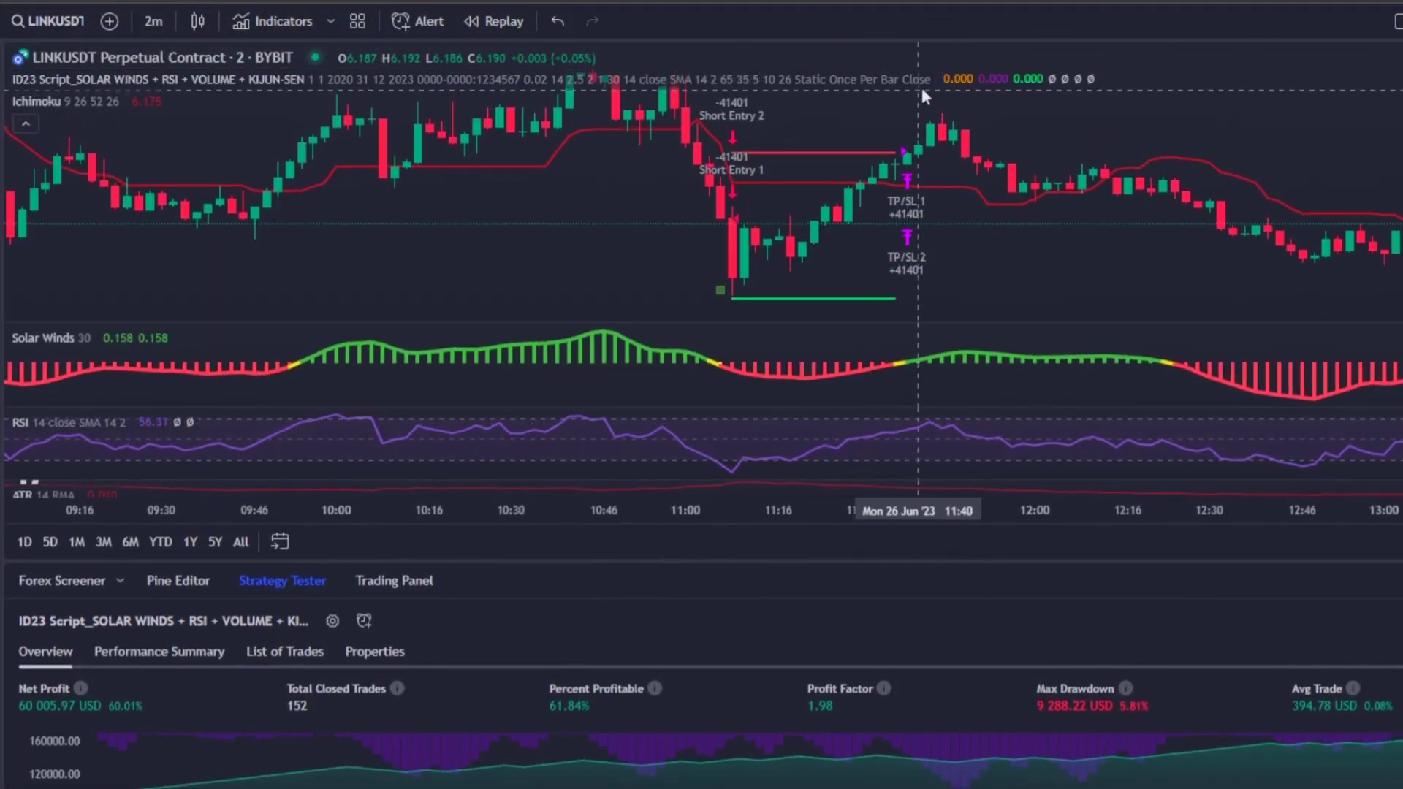
pyautogui.doubleClick(978, 86)
pyautogui.scroll(-20, 1001, 409)
pyautogui.press('Escape')
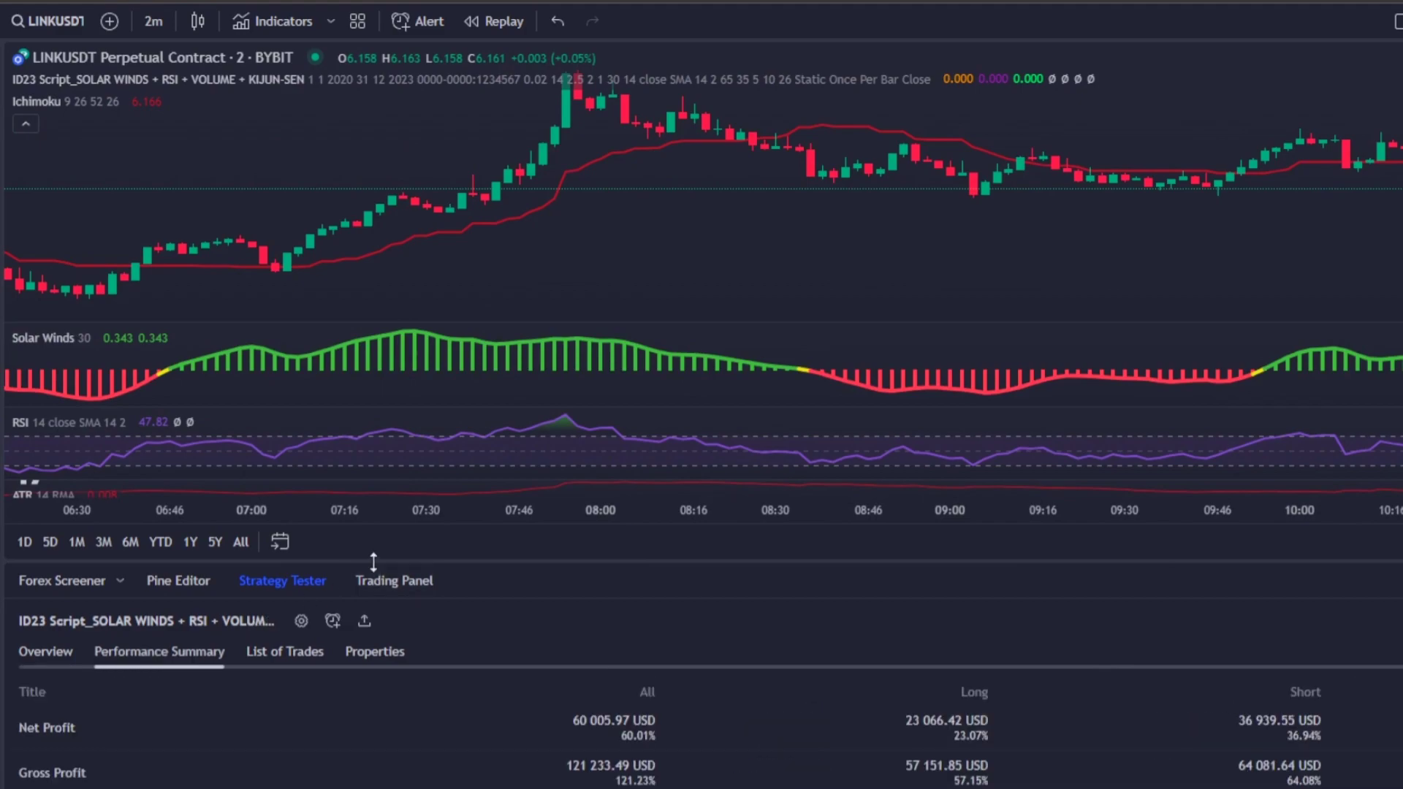
pyautogui.moveTo(373, 561); pyautogui.dragTo(373, 192)
pyautogui.scroll(-5, 497, 660)
pyautogui.click(284, 278)
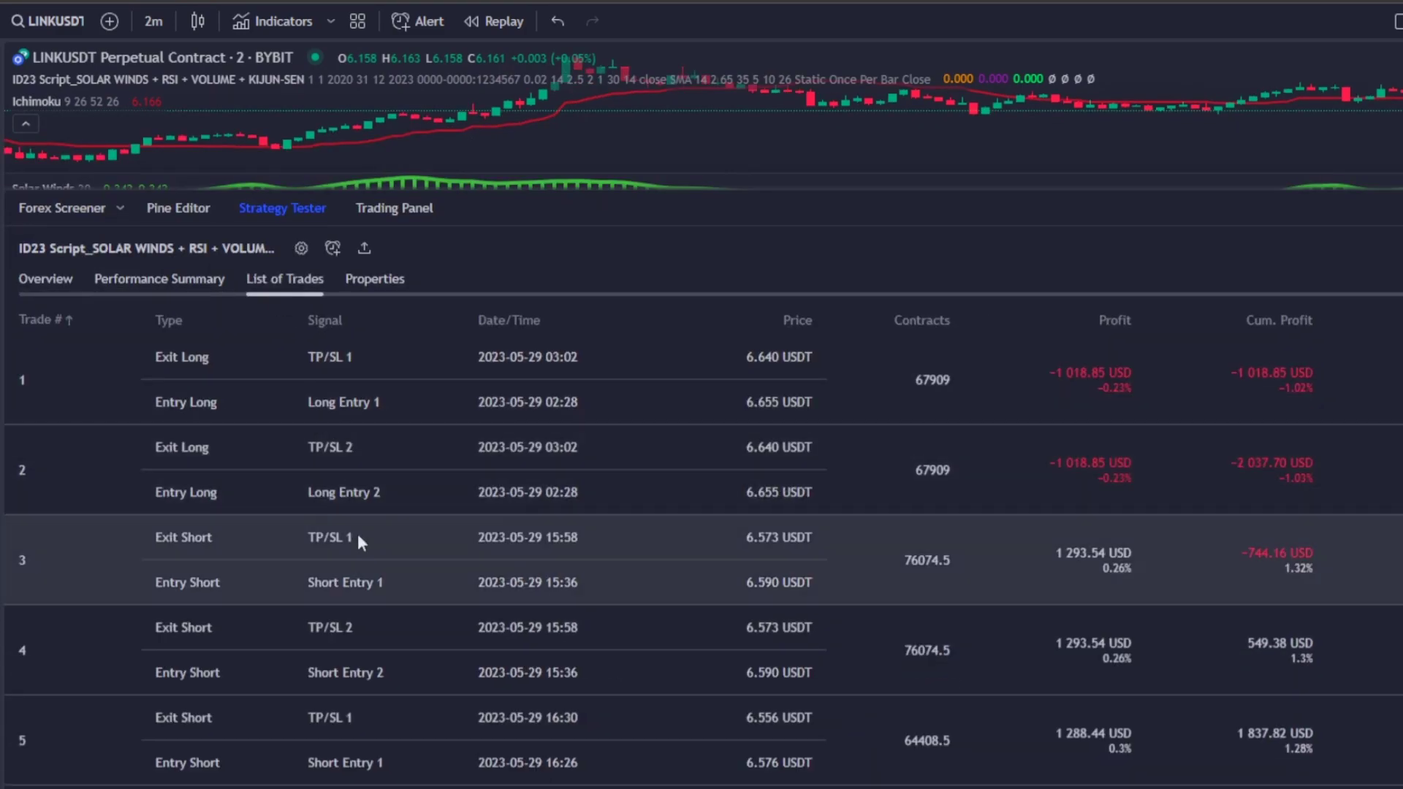
pyautogui.scroll(-20, 357, 534)
pyautogui.click(46, 278)
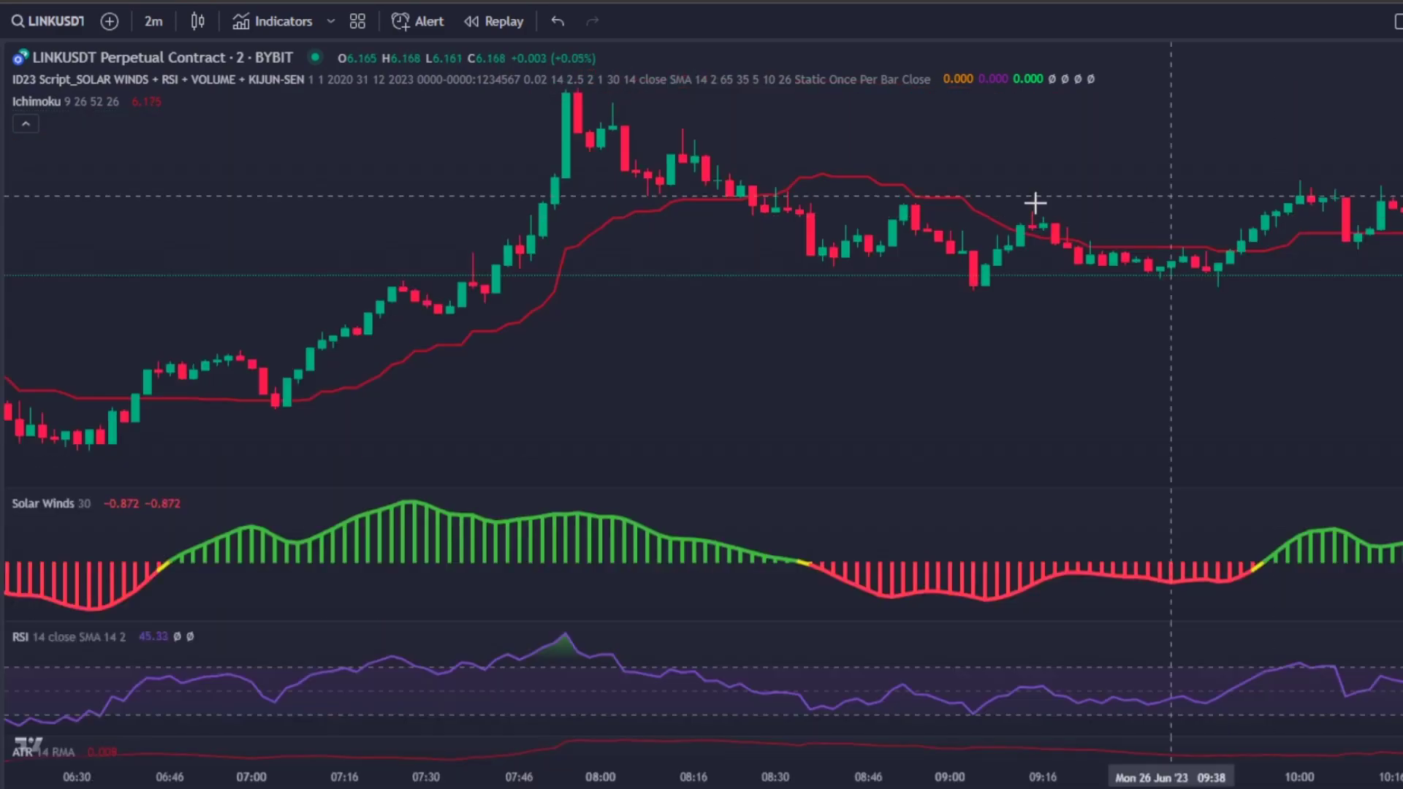
pyautogui.hscroll(-10, 1033, 201)
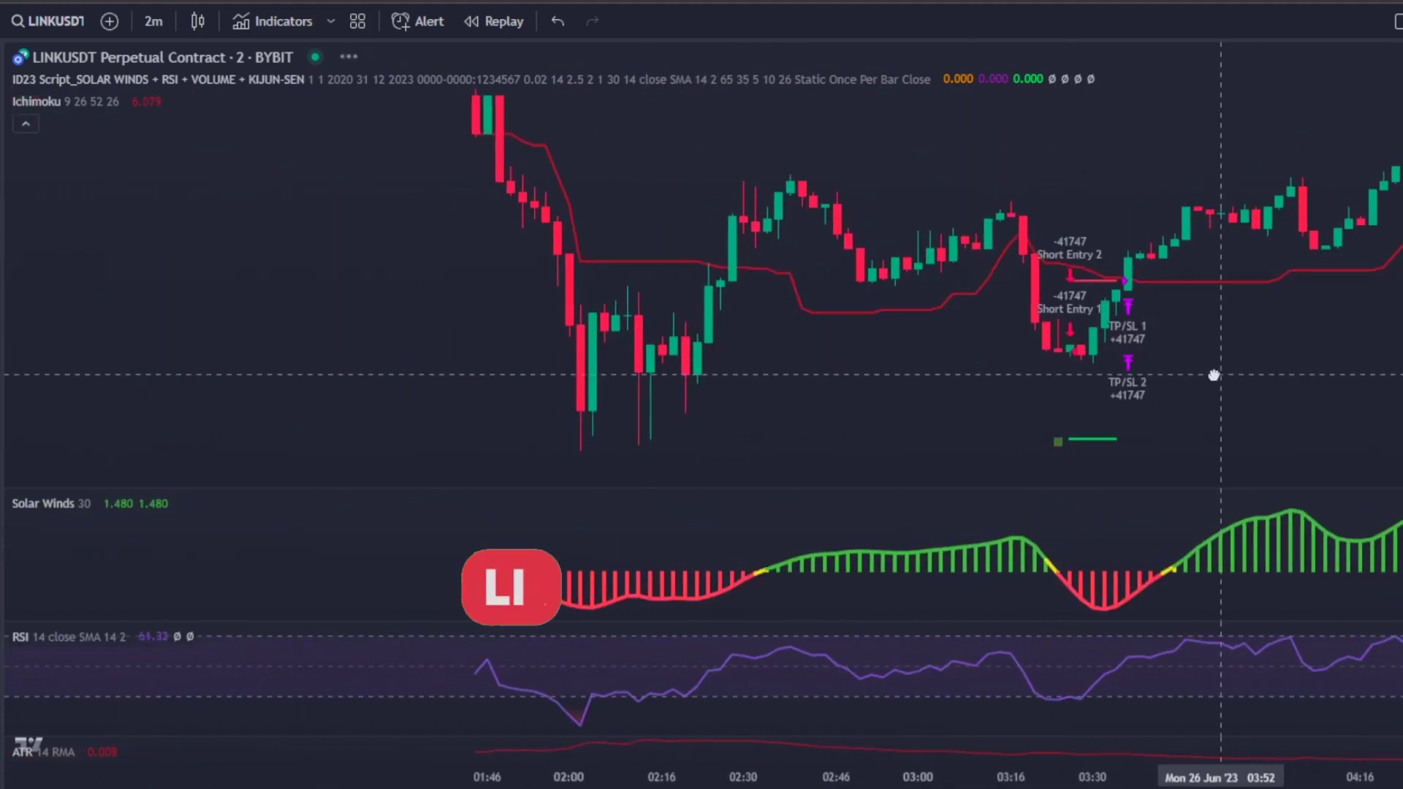
# Set the ID23 Script's Exit Condition Type to TPS and view LINKUSDT's 11:00–13:50 range
pyautogui.hscroll(-15, 1213, 374)
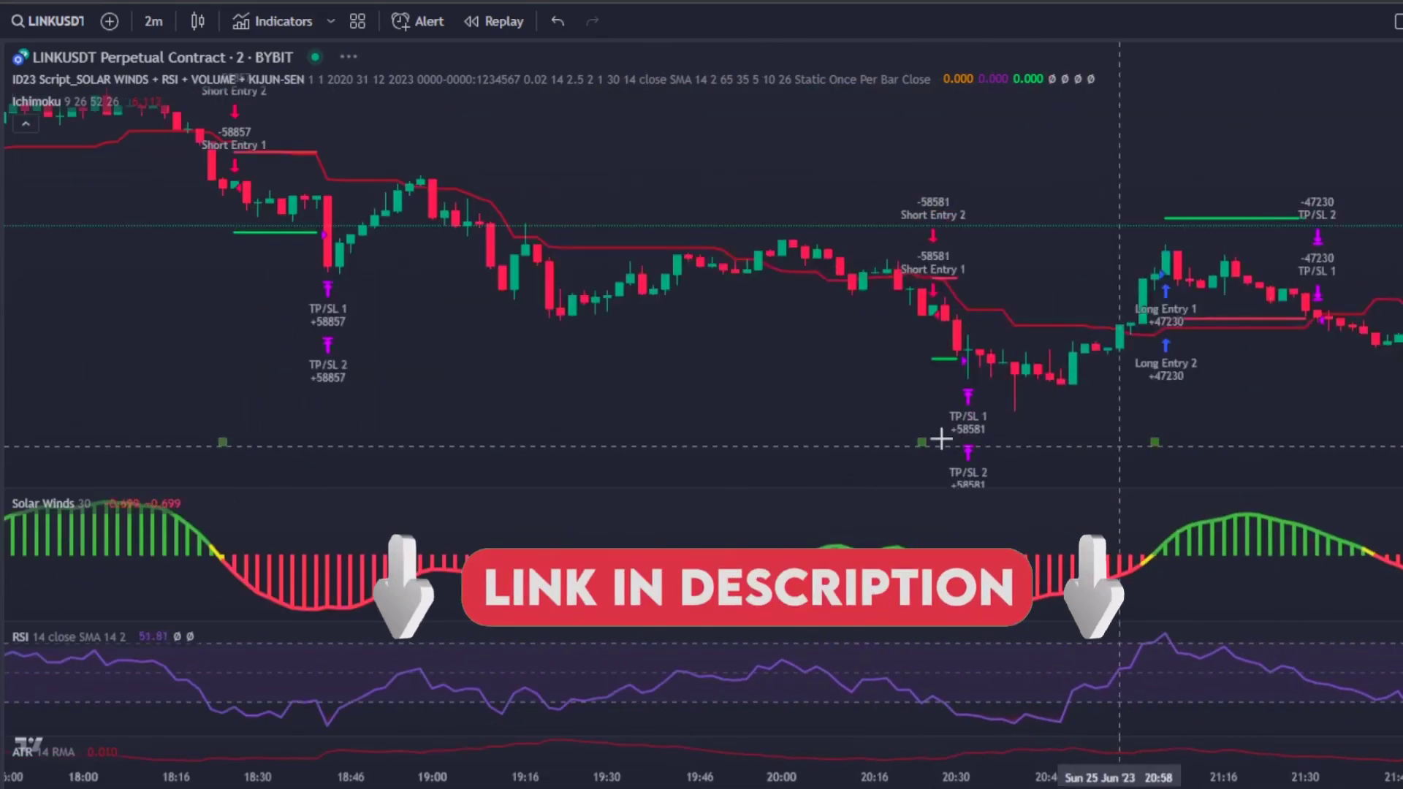
pyautogui.hscroll(-20, 900, 435)
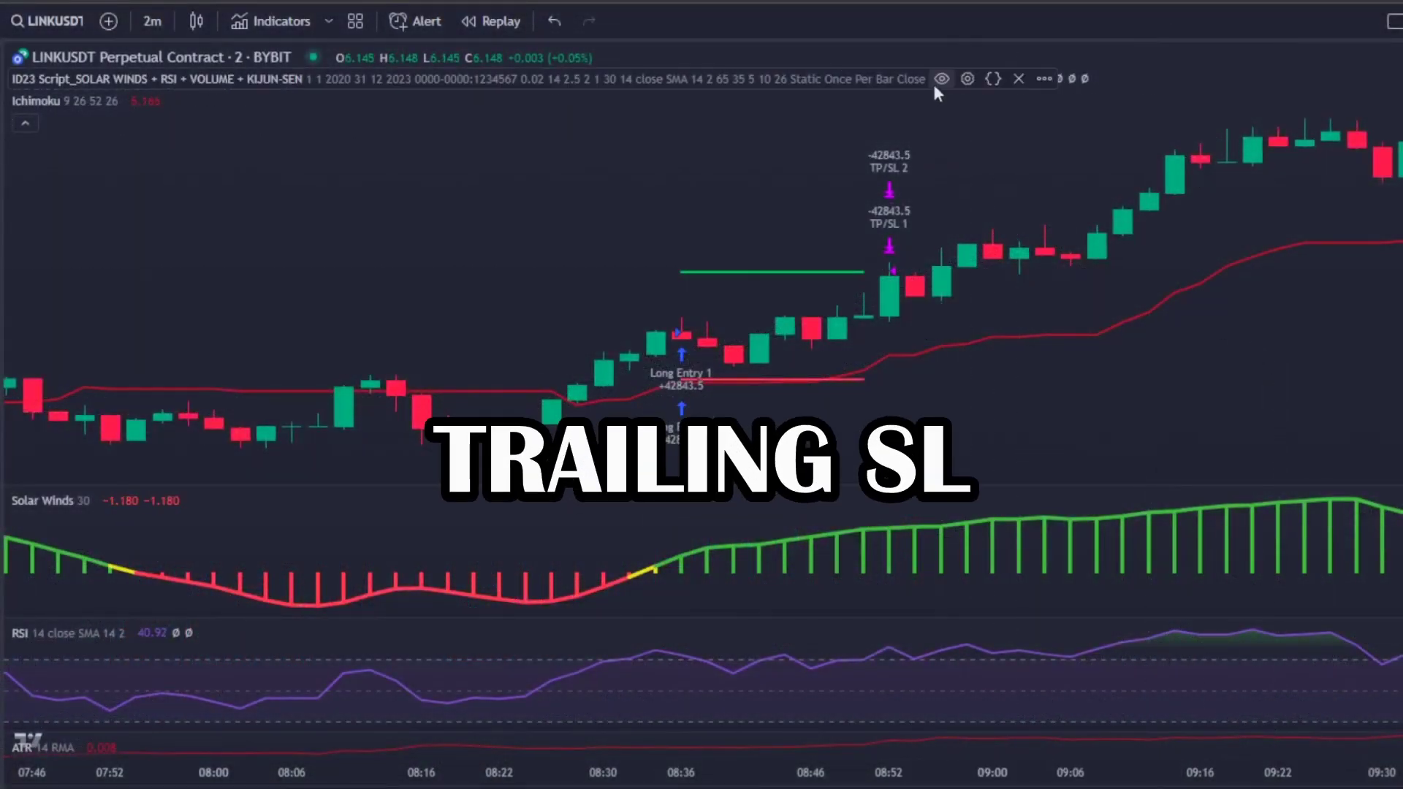
pyautogui.click(966, 79)
pyautogui.scroll(-10, 859, 428)
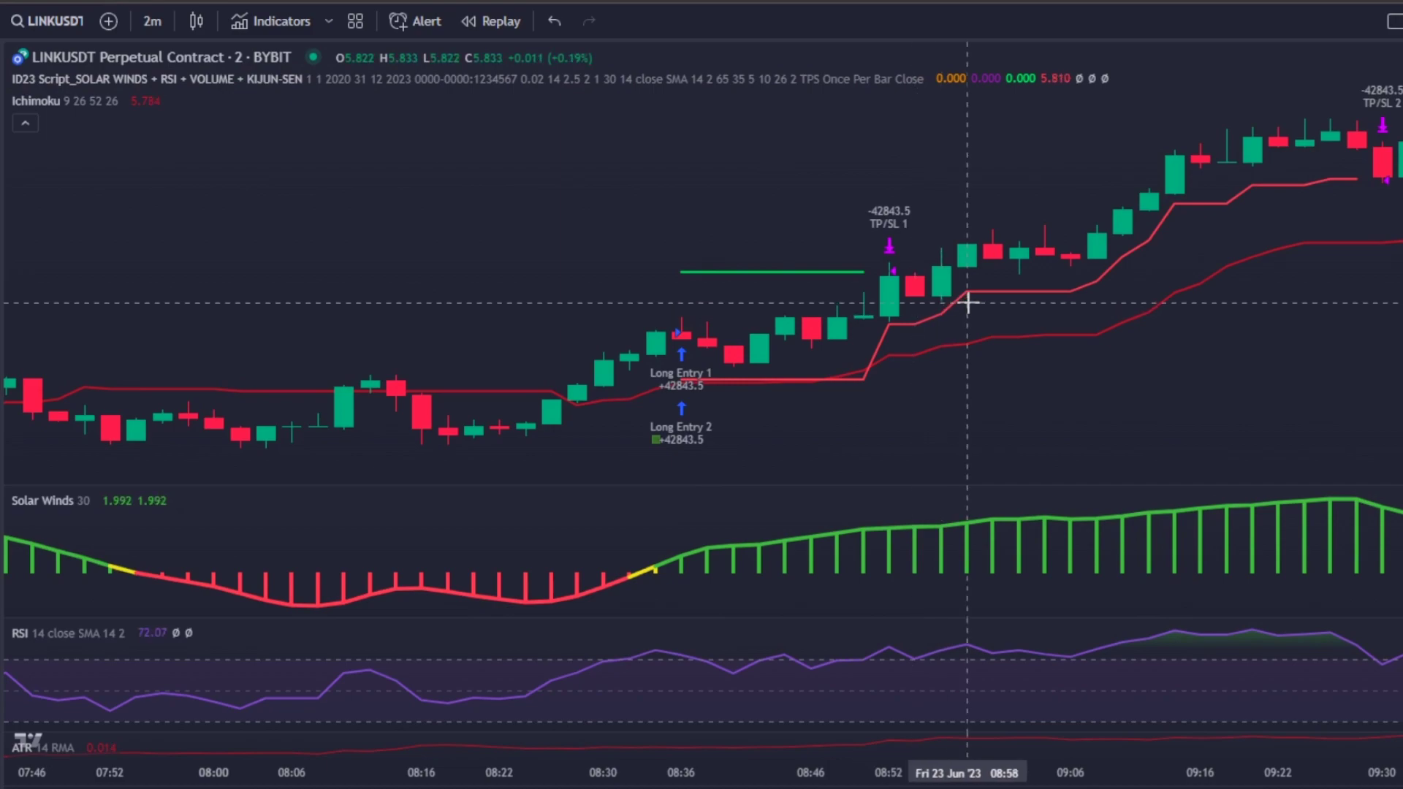
pyautogui.hscroll(5, 972, 303)
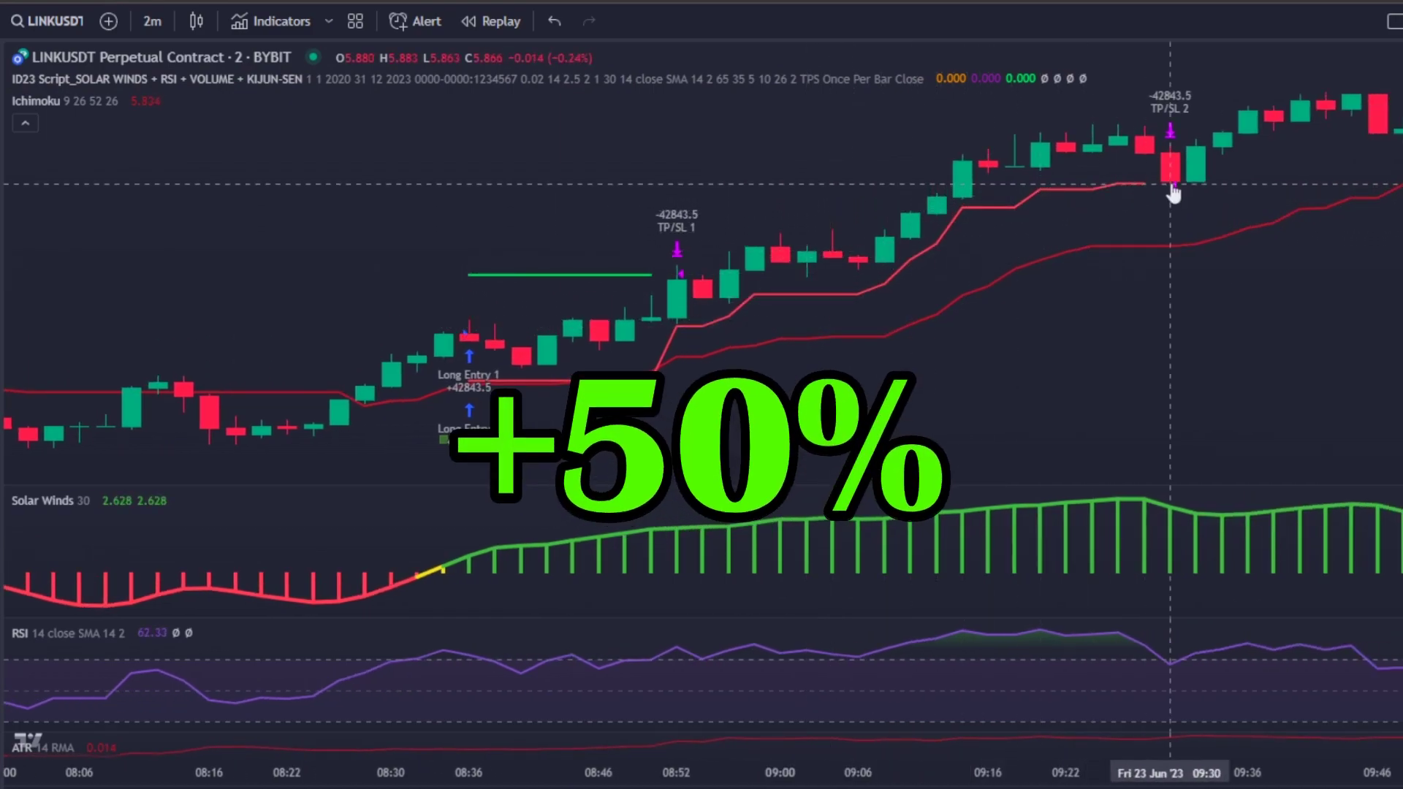
pyautogui.scroll(-3, 1151, 180)
pyautogui.moveTo(1121, 241); pyautogui.dragTo(943, 295)
pyautogui.moveTo(1206, 287); pyautogui.dragTo(551, 326)
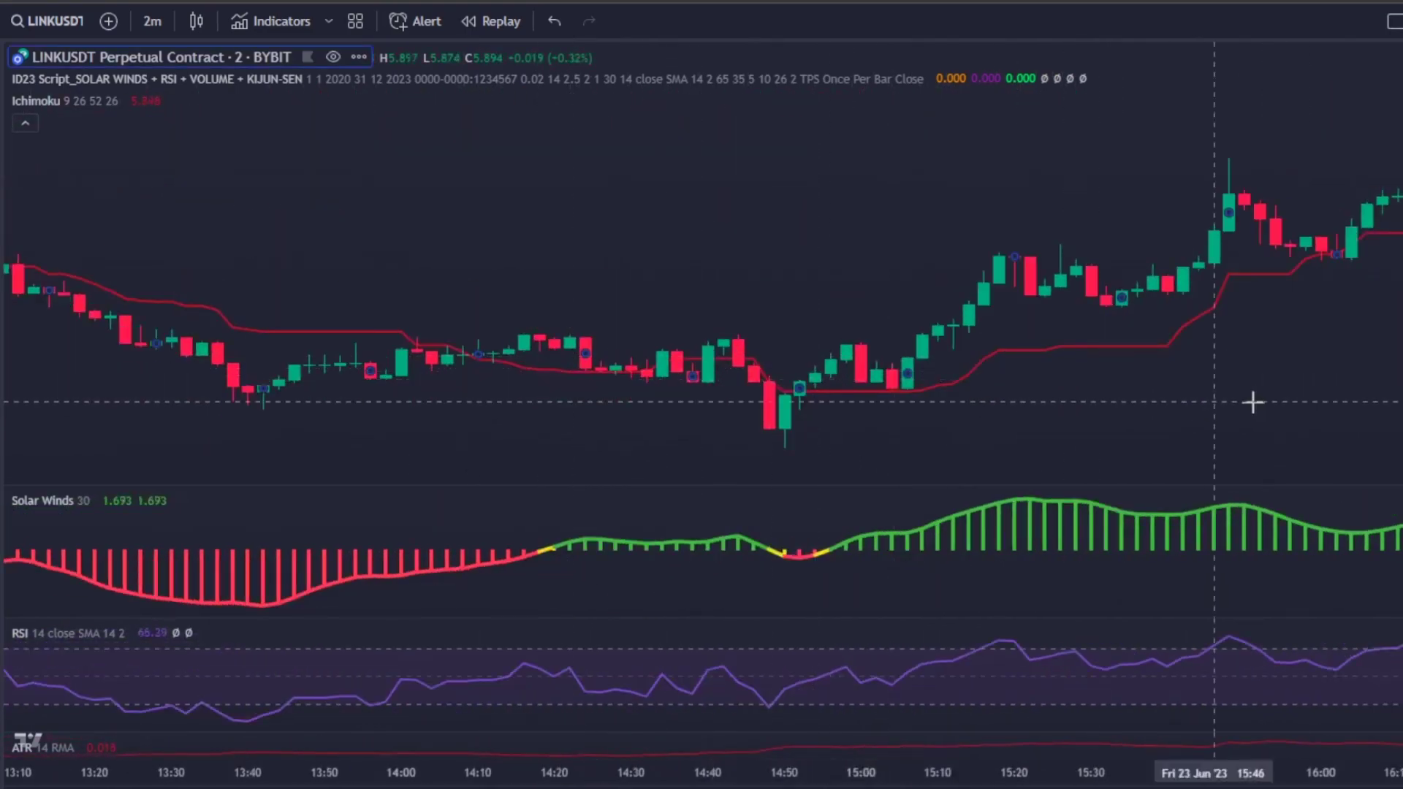